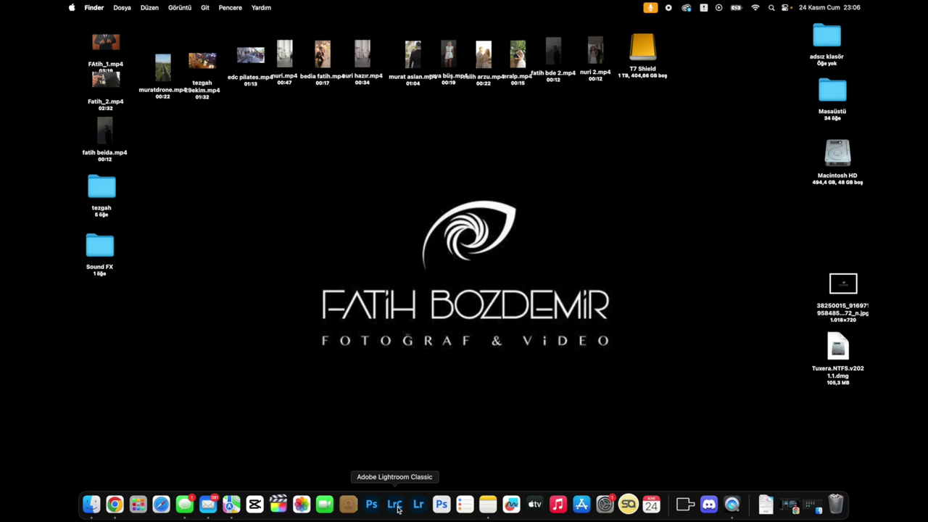
- Quit and relaunch Lightroom Classic, then bring up the File menu
click(397, 510)
click(469, 26)
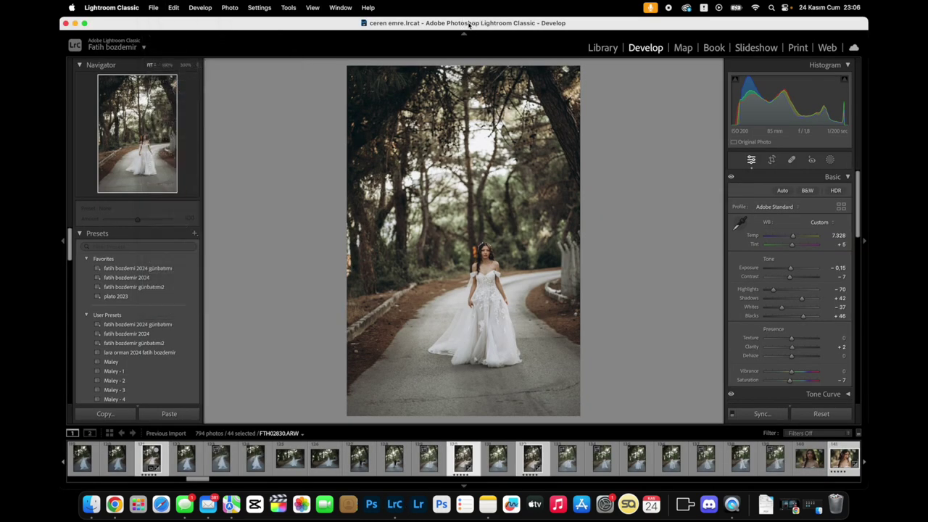
click(65, 23)
click(556, 174)
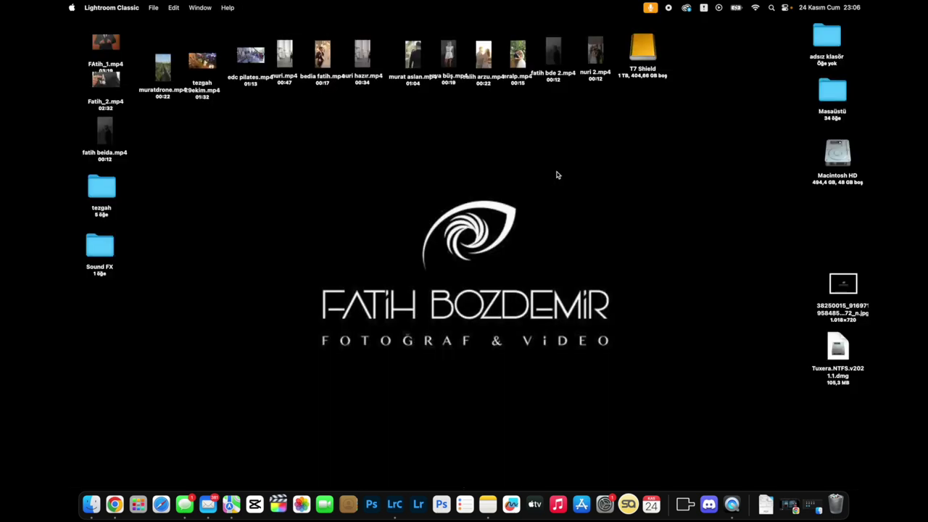
click(397, 507)
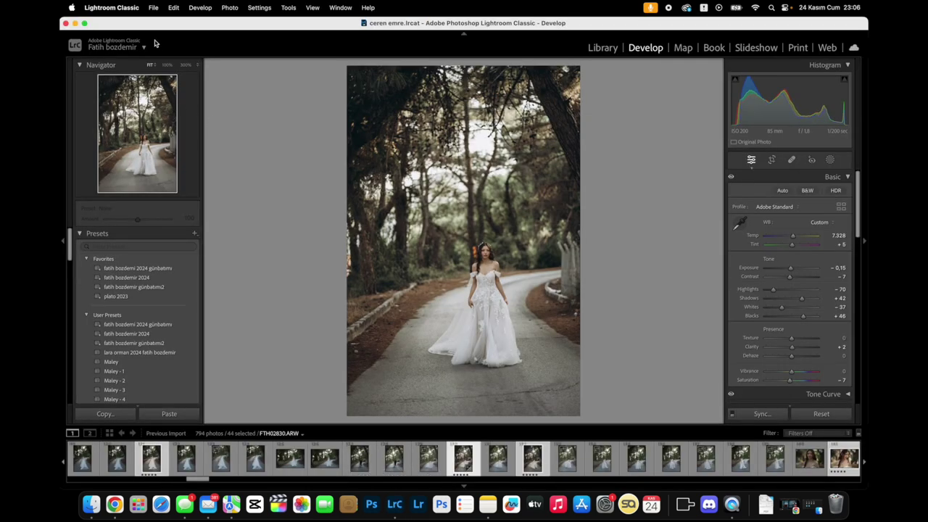
click(153, 7)
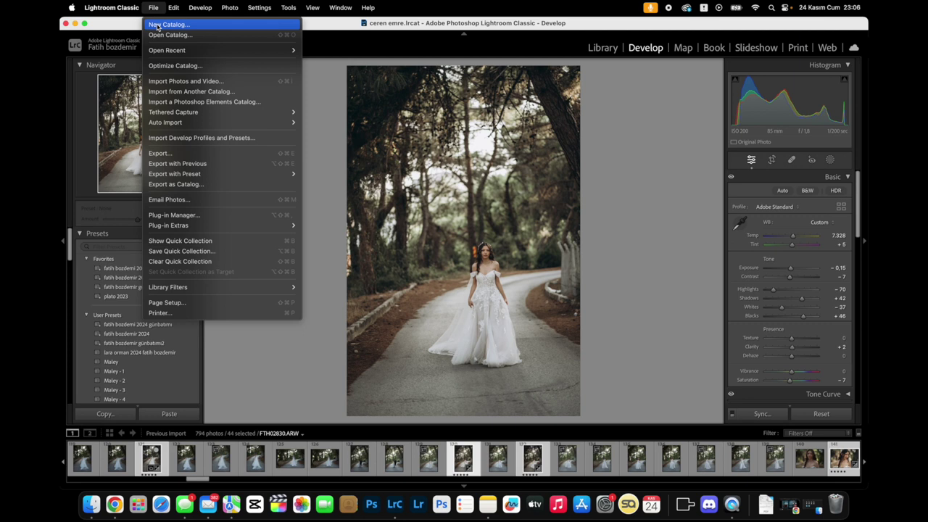
- Create a new empty catalog named 'eğitm 3'
click(148, 27)
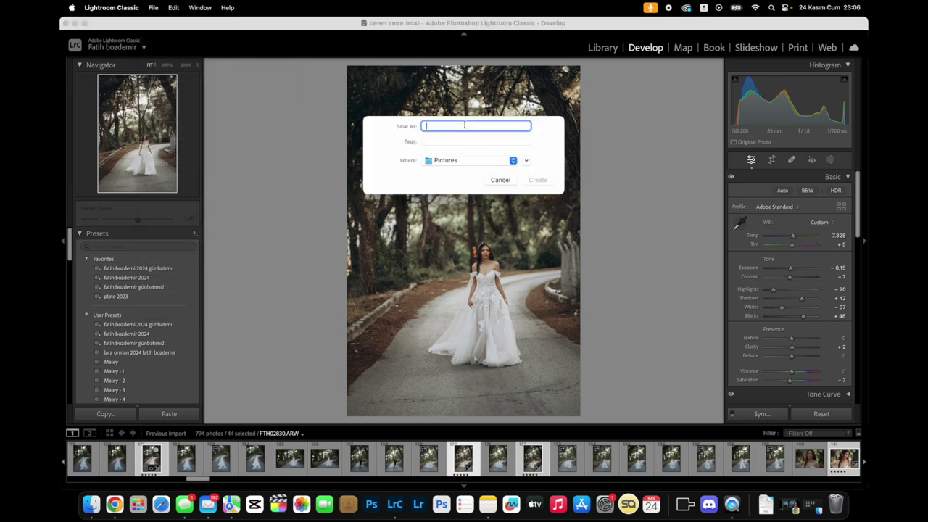
text(eğit)
key(Return)
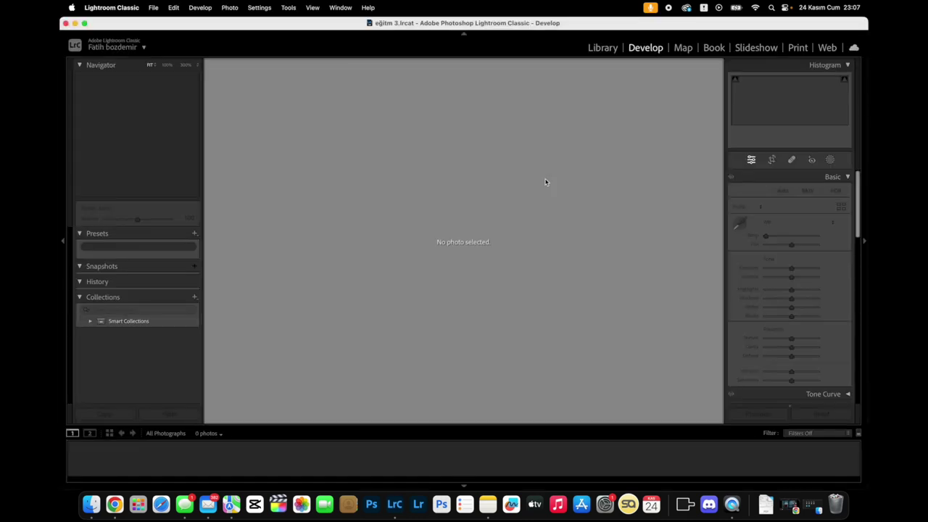
- Import all 396 su otel photos, then open the earring portrait in Develop
click(603, 50)
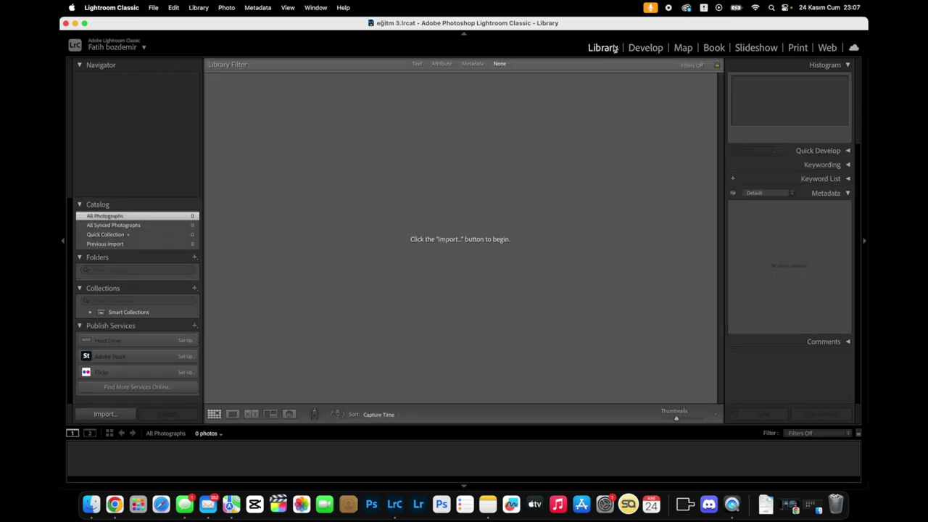
click(91, 504)
scroll(504, 265, up, 1)
mouse_move(441, 180)
mouse_down()
mouse_move(349, 227)
mouse_move(319, 211)
mouse_up()
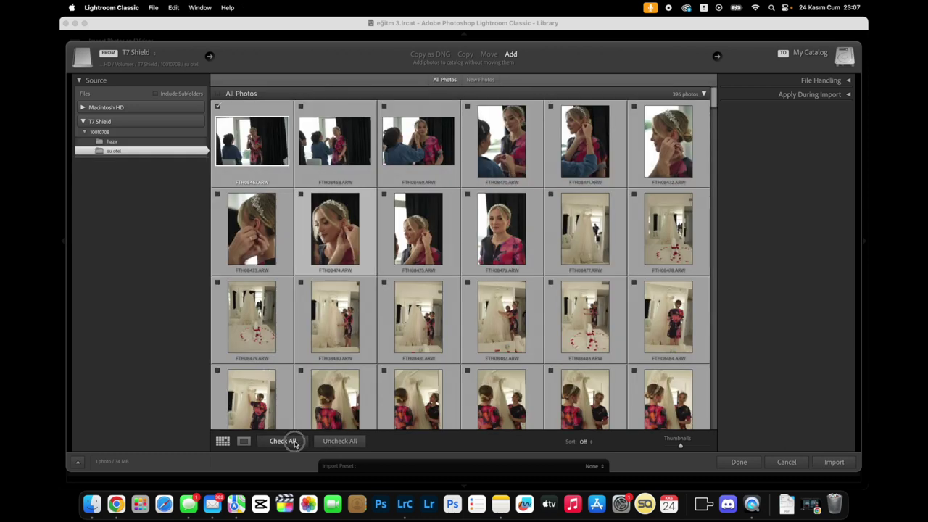
click(282, 441)
click(832, 462)
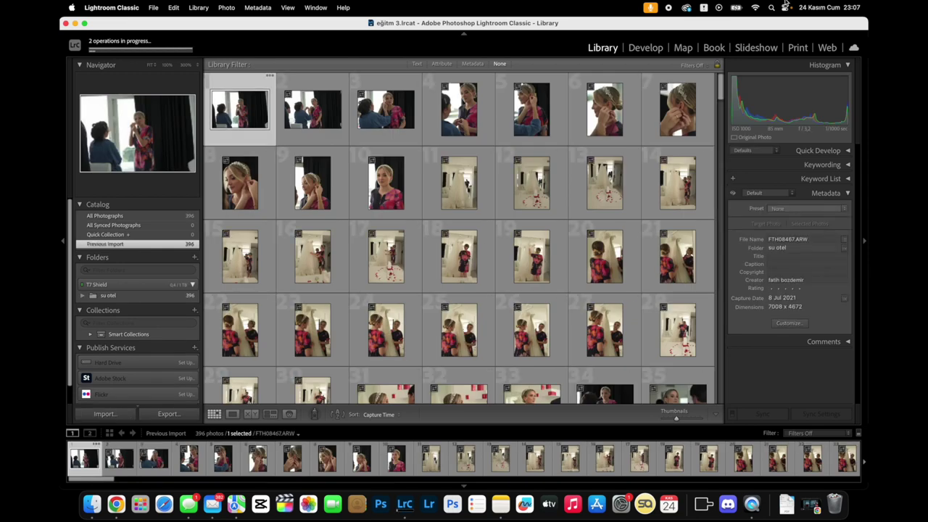
click(645, 48)
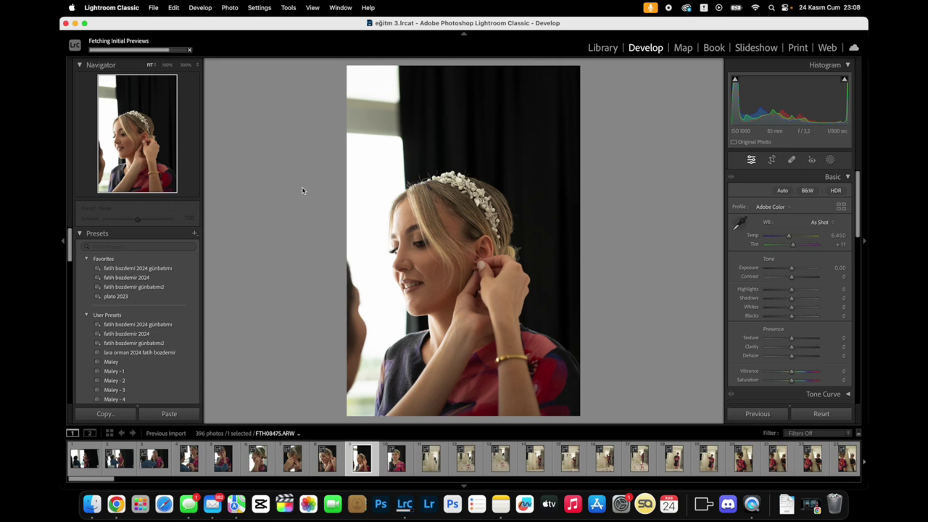
click(159, 8)
click(170, 36)
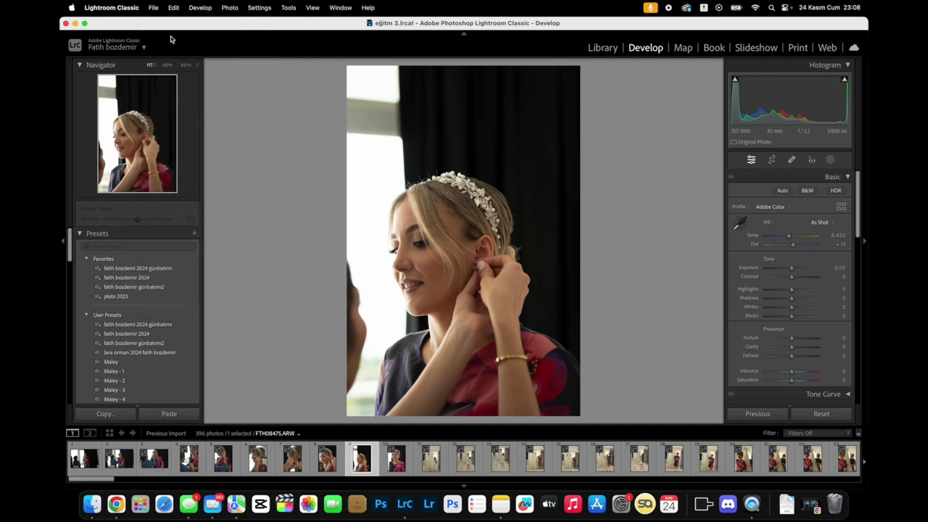
scroll(471, 196, down, 2)
scroll(464, 174, up, 2)
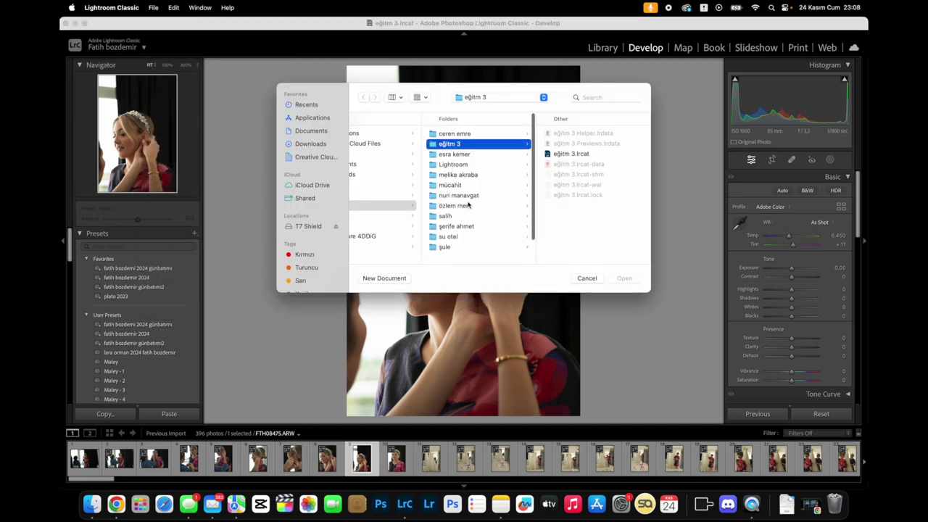
click(459, 134)
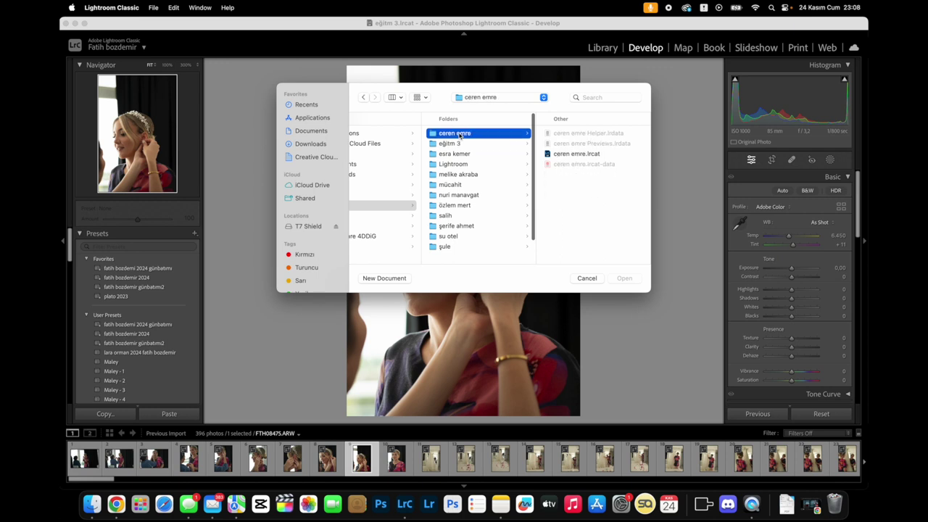
click(580, 154)
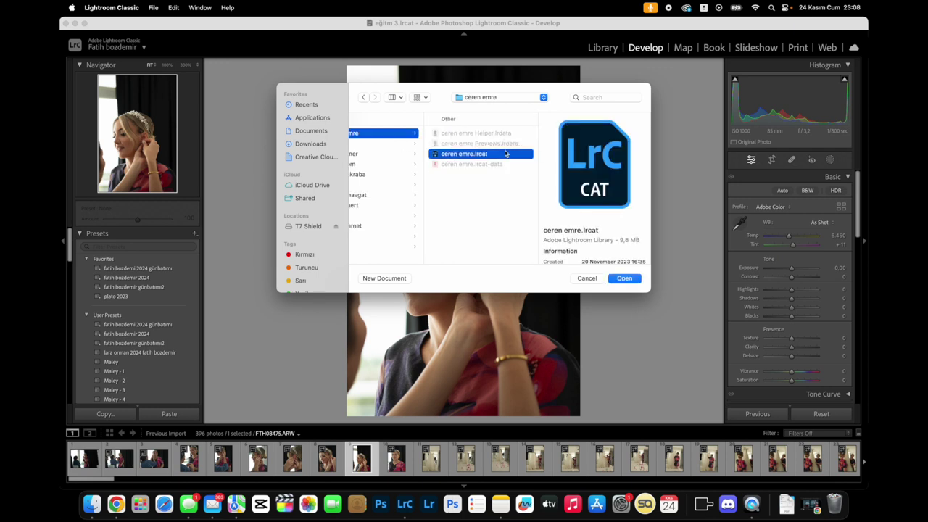
click(624, 279)
click(557, 185)
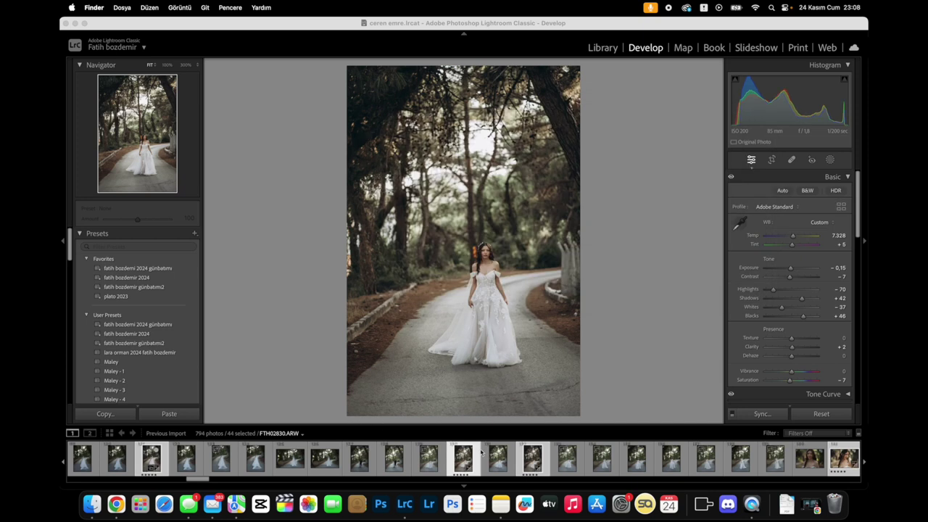
- Scroll the filmstrip down to the couple photos and open FTH02705
click(532, 457)
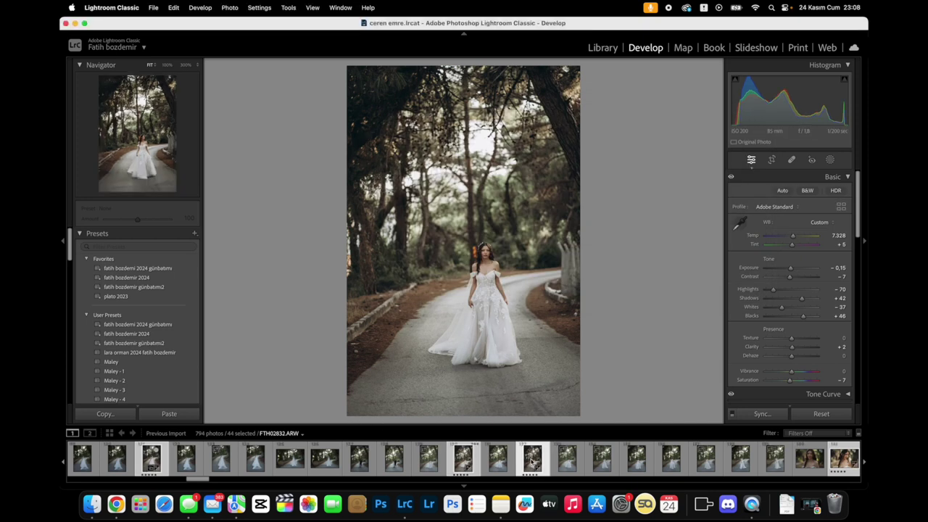
scroll(259, 457, down, 2)
scroll(259, 457, down, 3)
scroll(260, 457, down, 3)
scroll(259, 457, down, 3)
scroll(259, 457, down, 3)
scroll(260, 457, down, 3)
scroll(259, 456, down, 3)
scroll(258, 458, down, 2)
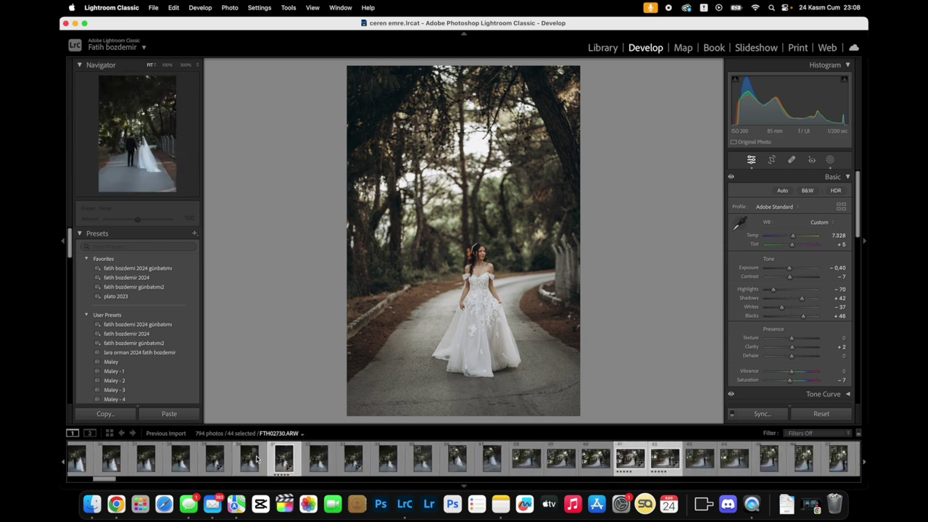
scroll(258, 458, down, 3)
scroll(259, 458, down, 3)
scroll(258, 457, down, 3)
scroll(259, 459, down, 2)
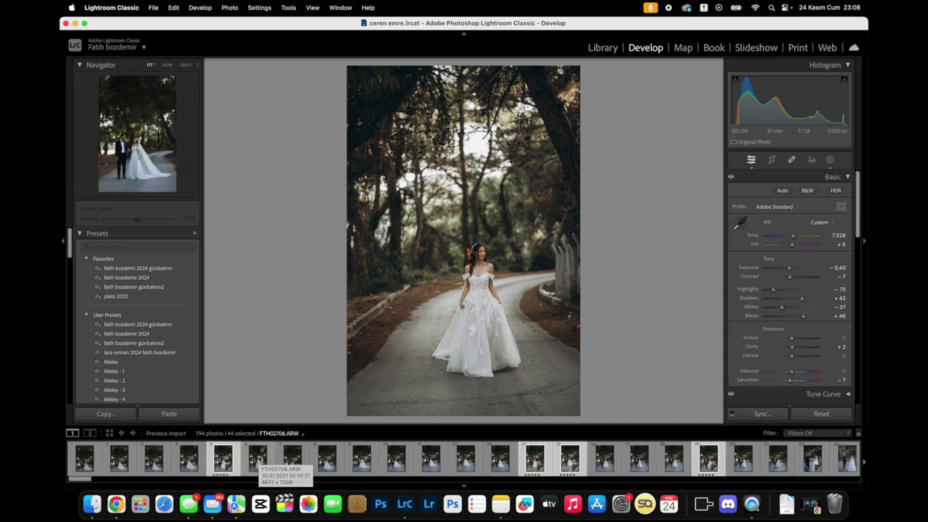
click(222, 458)
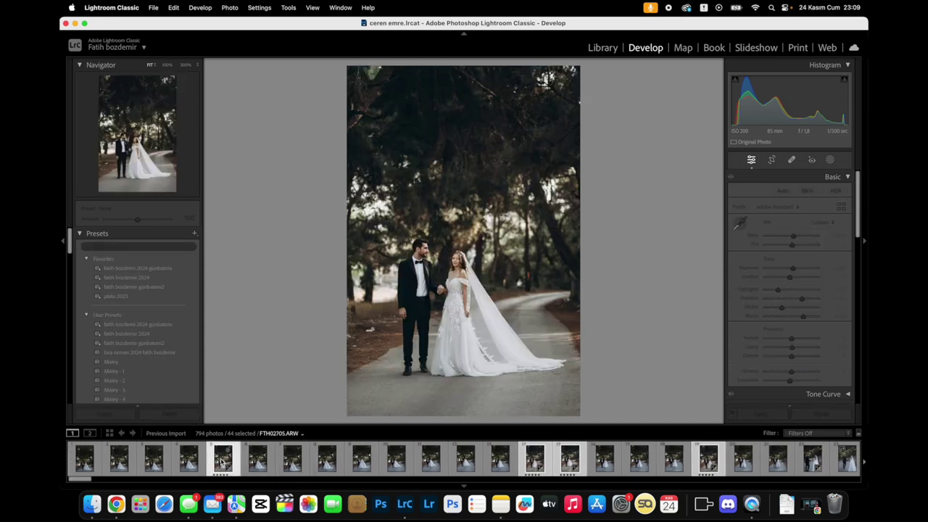
- Show couple photo FTH02715 as the only selected photo
scroll(435, 458, up, 1)
scroll(457, 459, up, 1)
scroll(466, 459, up, 1)
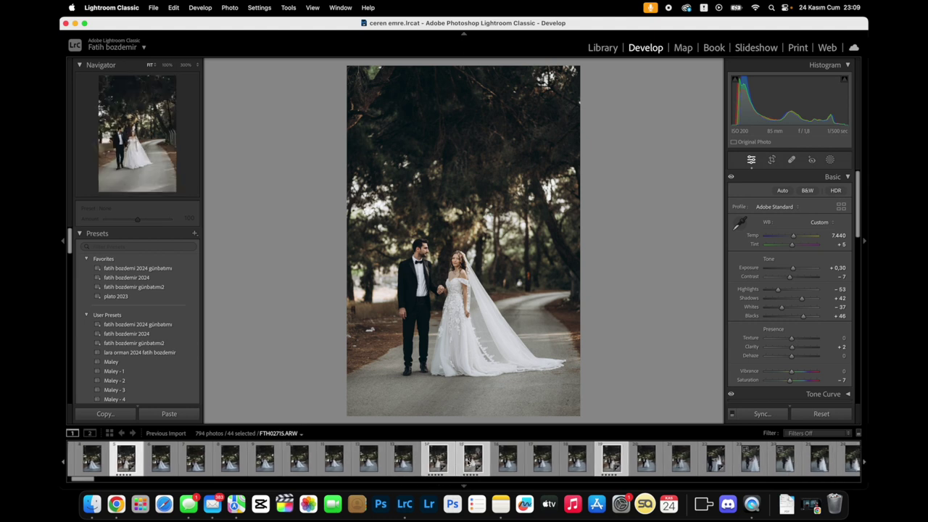
click(468, 462)
key(Right)
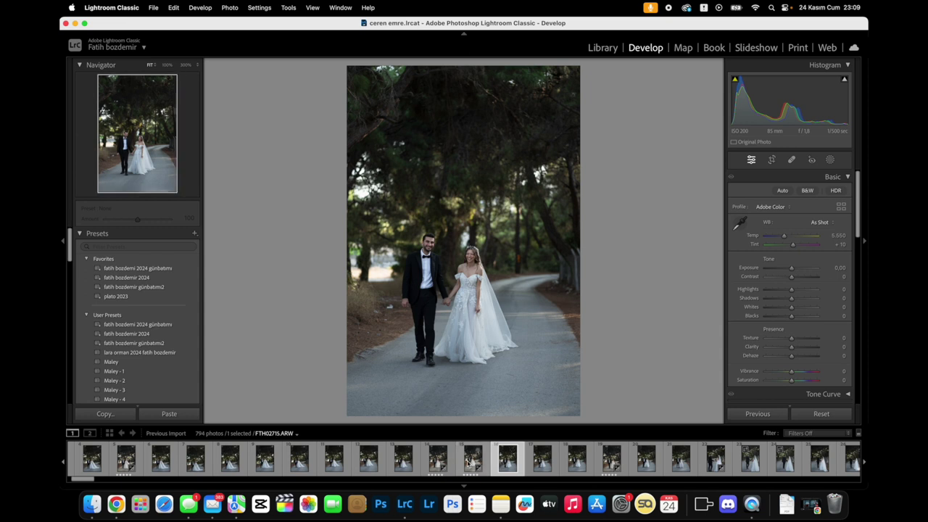
click(471, 462)
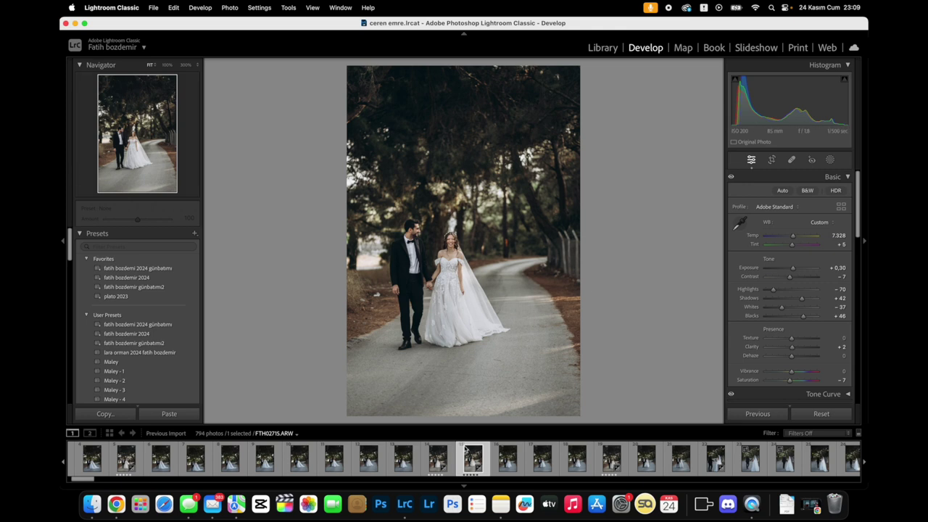
scroll(466, 450, up, 1)
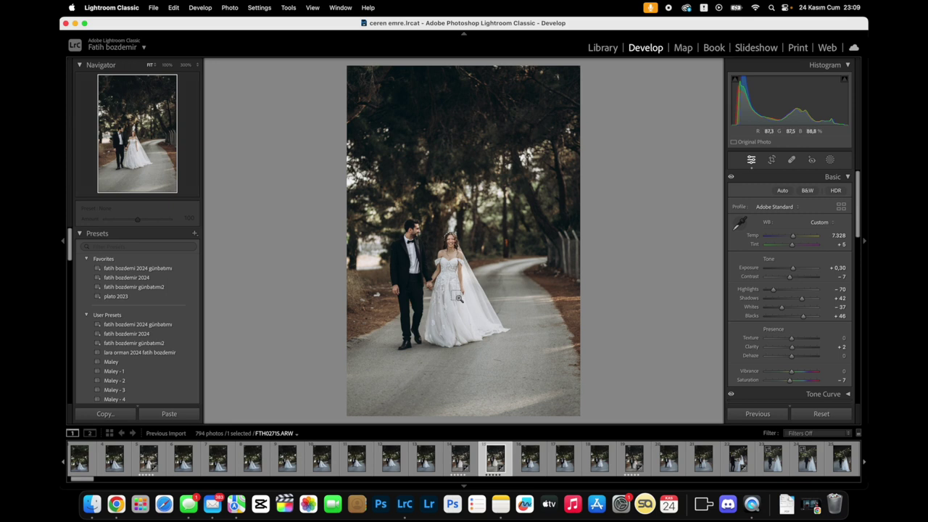
- Paste this photo's edits onto FTH02716 and lower its exposure to +0.20
key(super+shift+c)
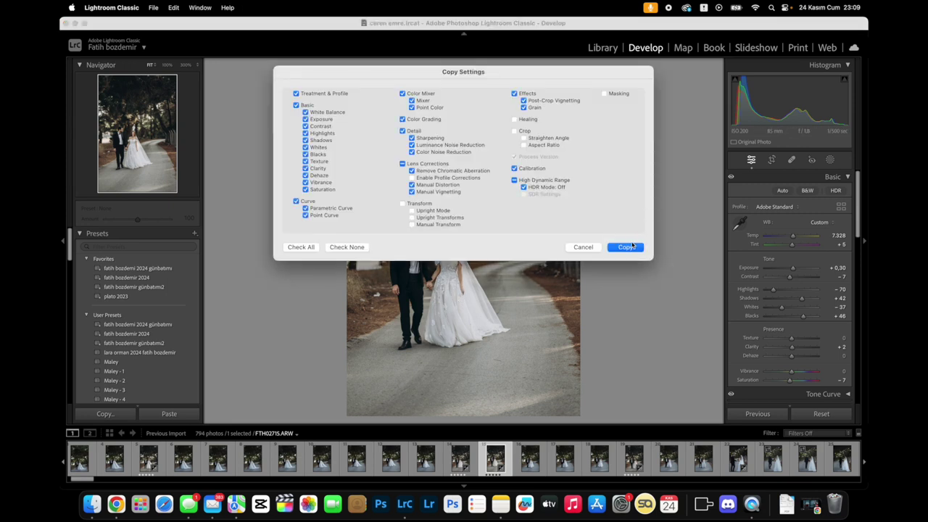
click(625, 247)
click(530, 458)
key(super+shift+v)
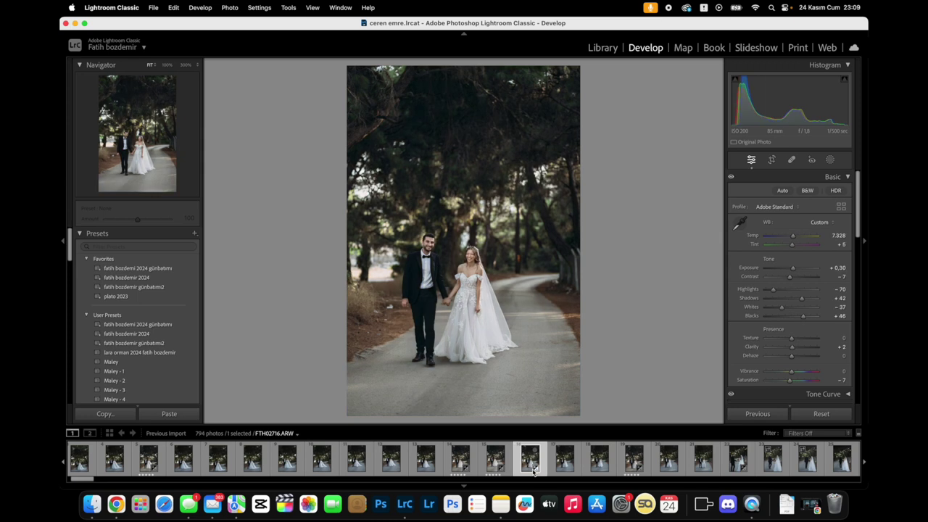
drag(793, 269, 792, 270)
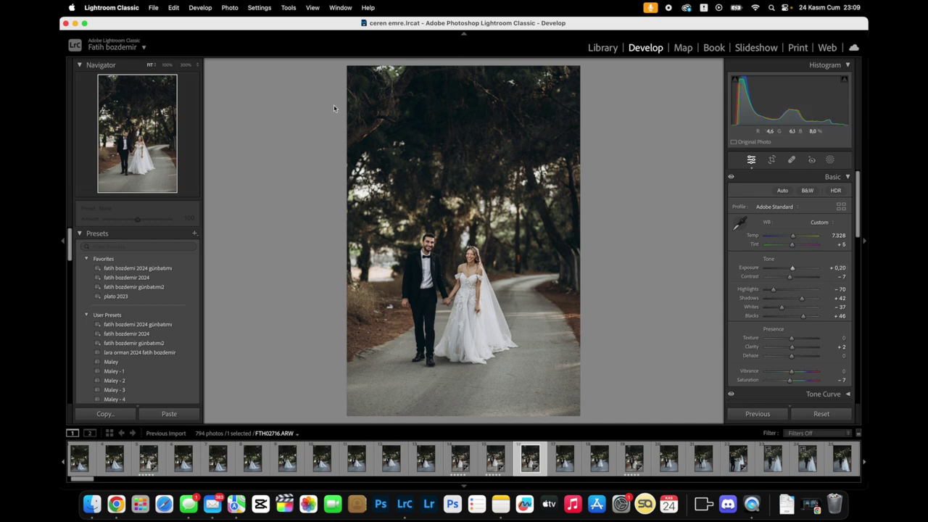
- Open eğitm 3.lrcat from its folder and relaunch with it
click(153, 7)
click(169, 35)
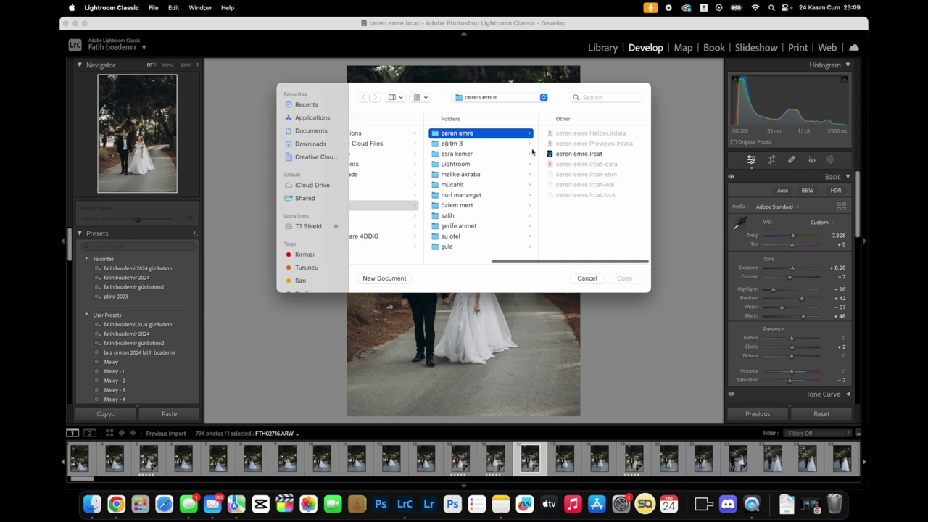
click(464, 143)
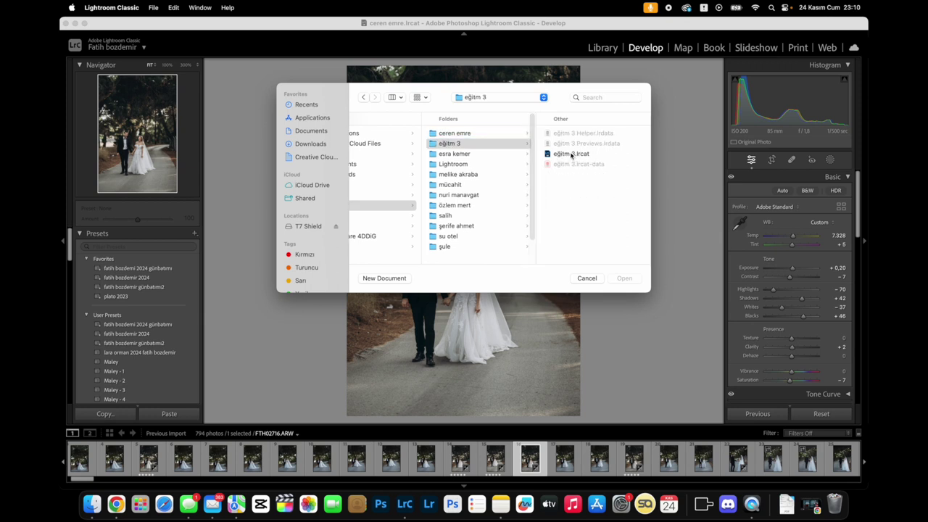
click(572, 155)
click(624, 278)
click(570, 184)
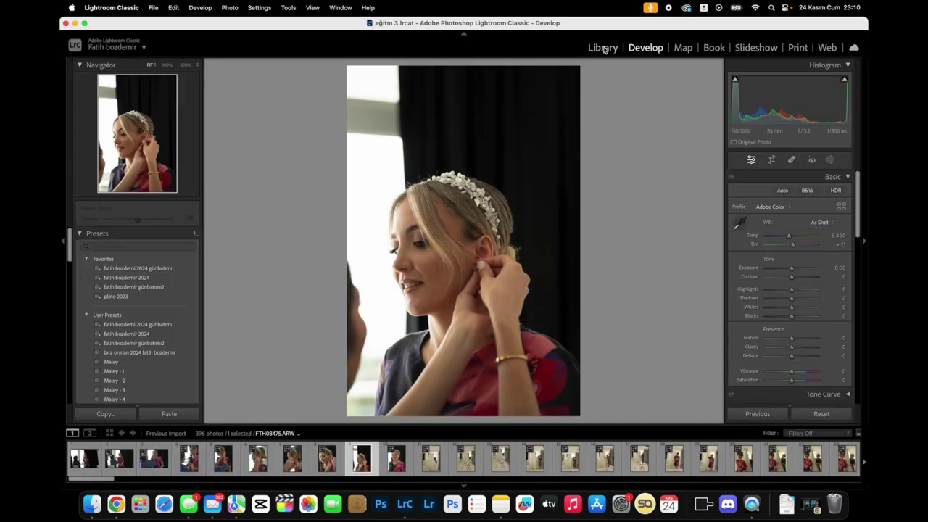
- Return to Develop, step to wedding-dress photo FTH08480 and rate it 5 stars
click(602, 48)
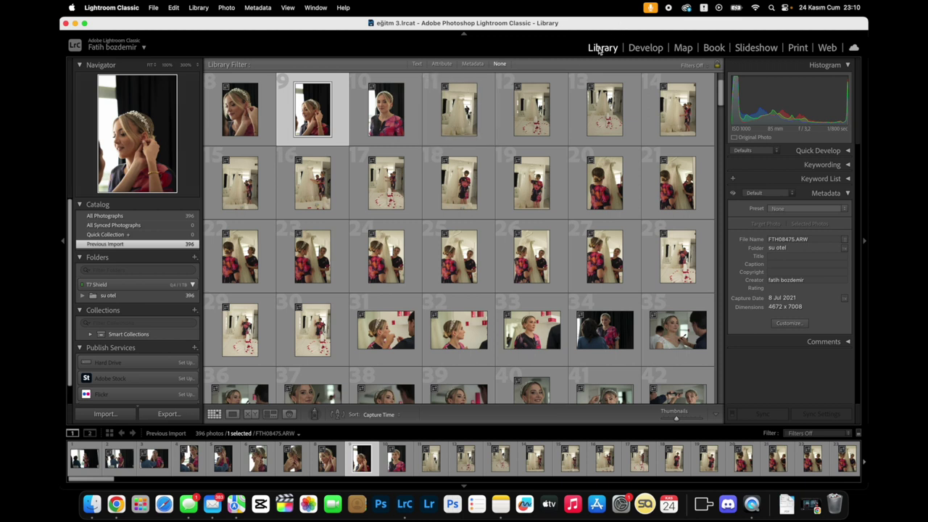
mouse_move(459, 183)
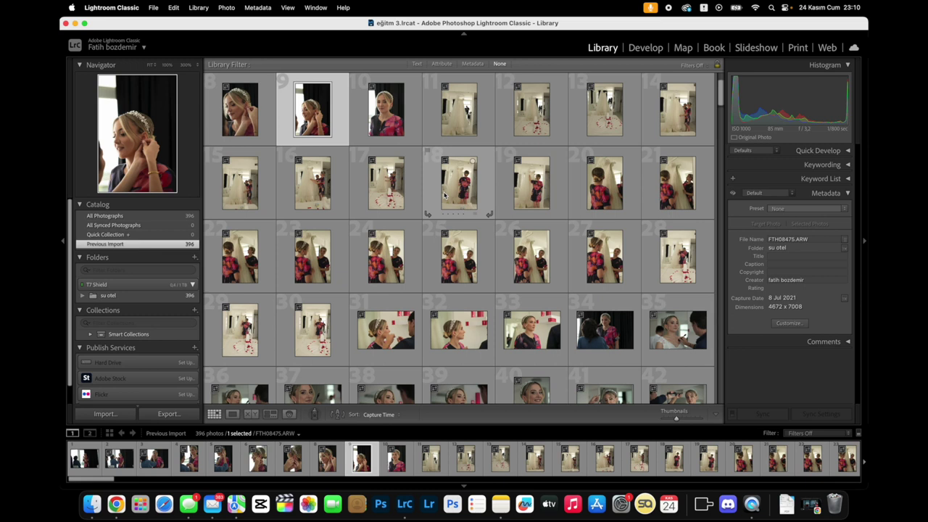
key(d)
click(127, 460)
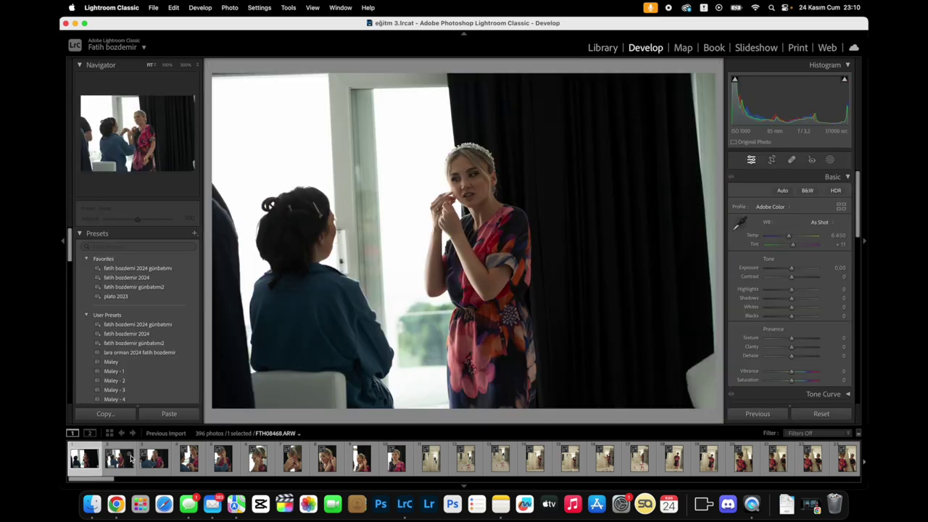
click(149, 460)
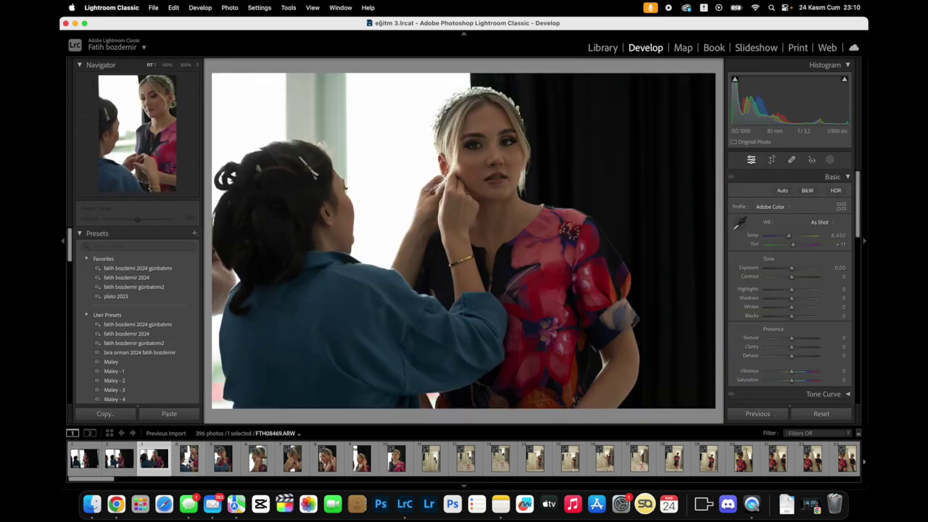
key(Right)
key(Right)
key(Right)
key(Right)
key(Right)
key(Right)
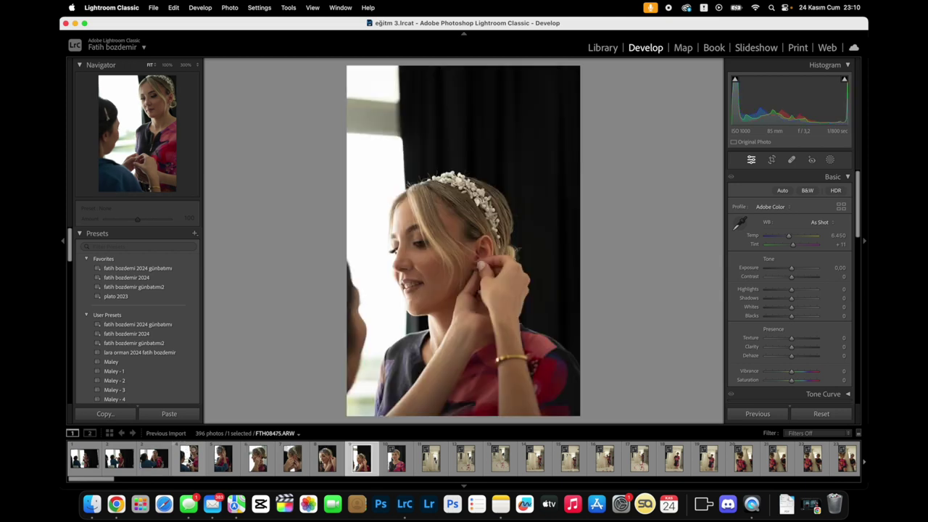
key(Right)
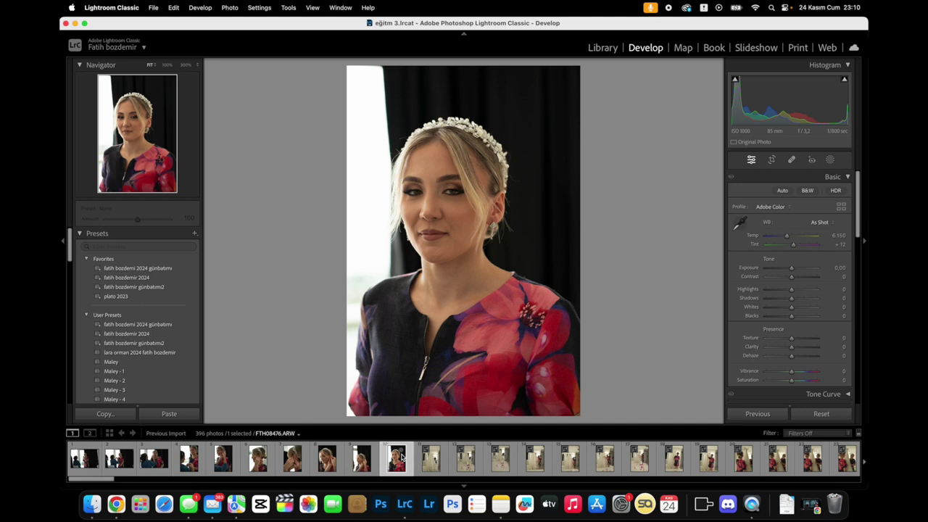
key(Right)
key(Right)
key(Right)
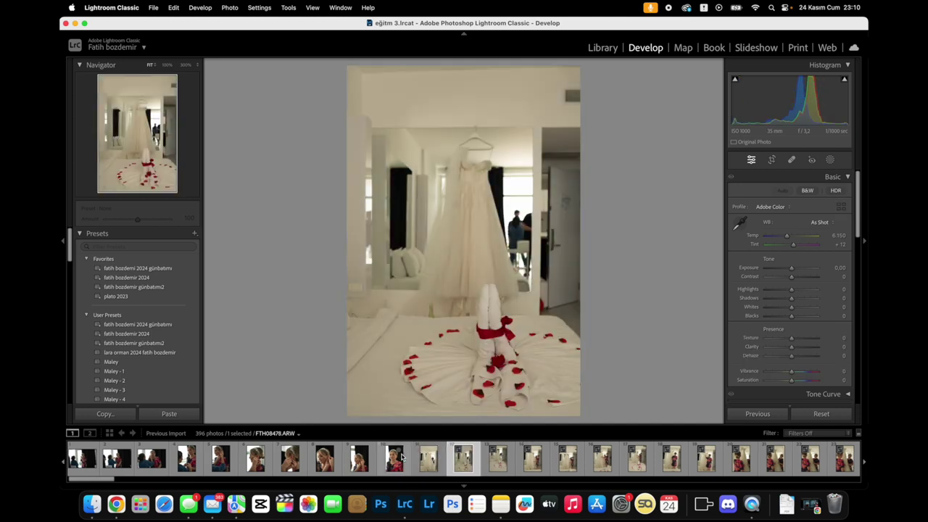
key(Right)
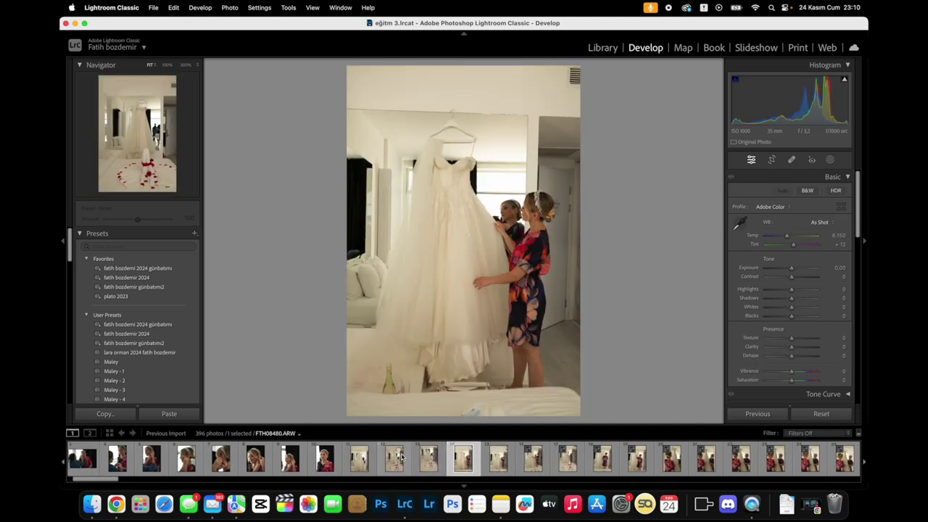
key(5)
- Step through the dress and getting-ready shots; rate the bride's profile shot 5 stars
key(Right)
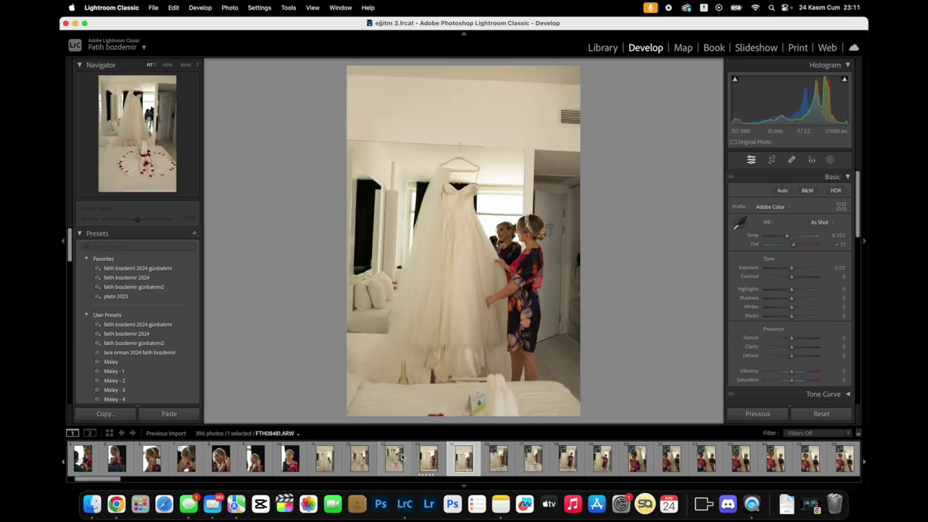
key(Right)
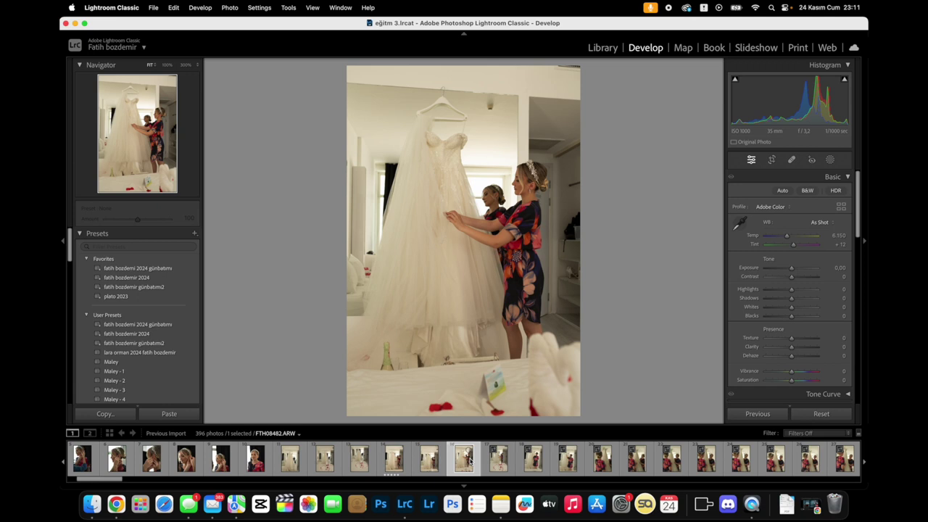
key(Right)
key(Right)
key(Right)
key(Right)
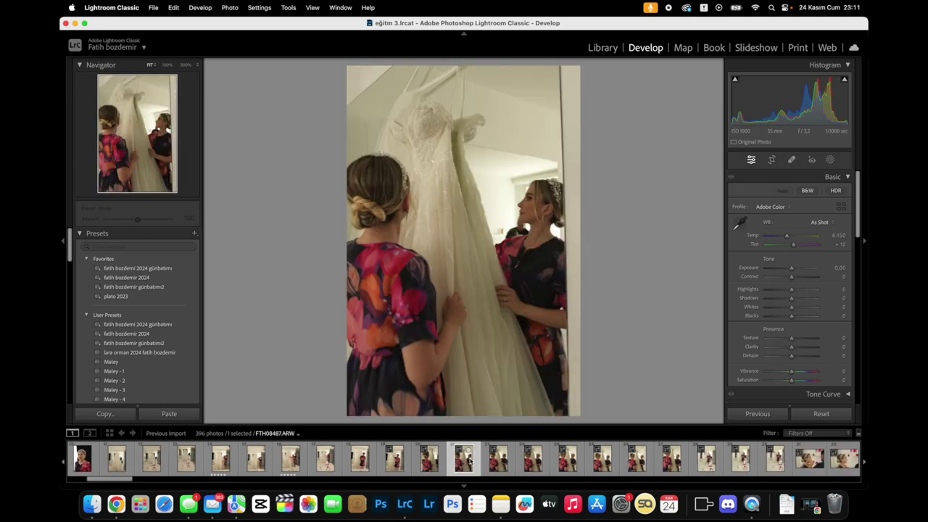
key(Right)
key(Right)
scroll(470, 462, down, 5)
click(464, 458)
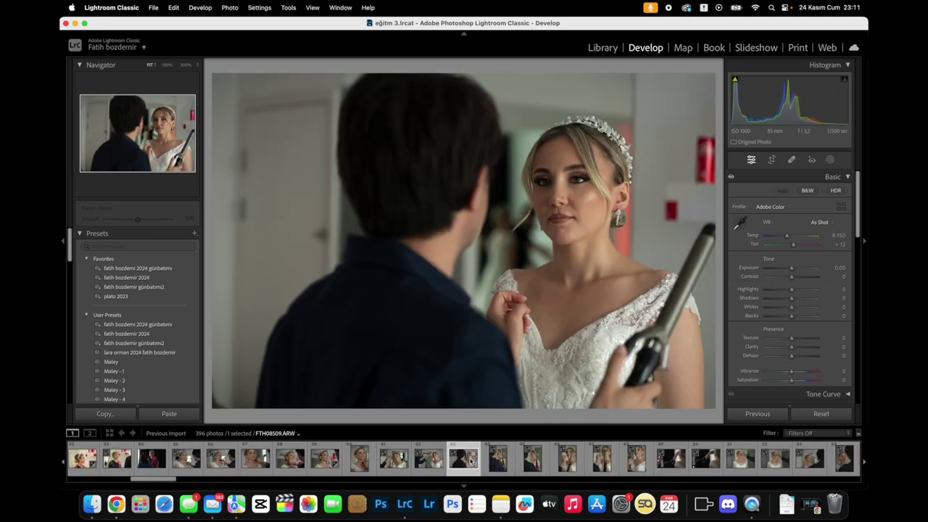
key(Right)
key(Right)
key(Right)
key(Right)
key(Right)
key(Right)
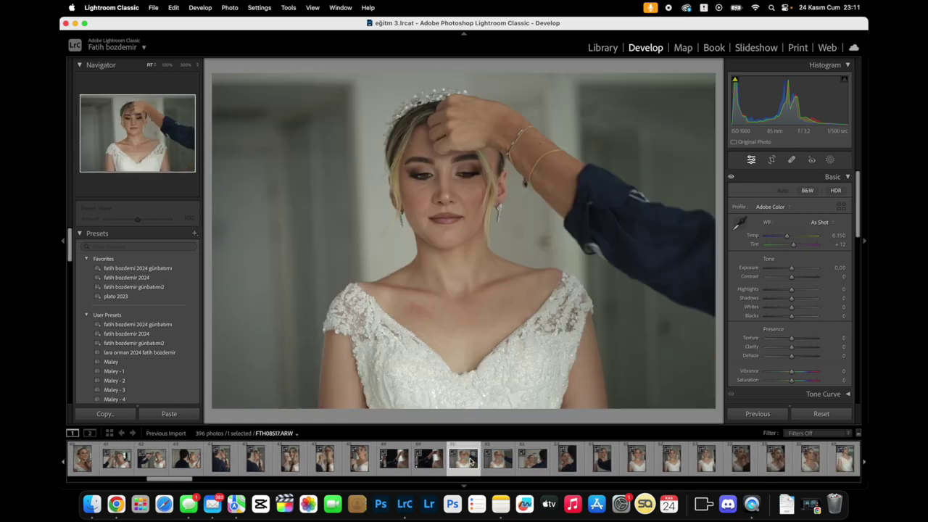
key(Right)
key(Right)
key(Right)
key(Right)
key(Right)
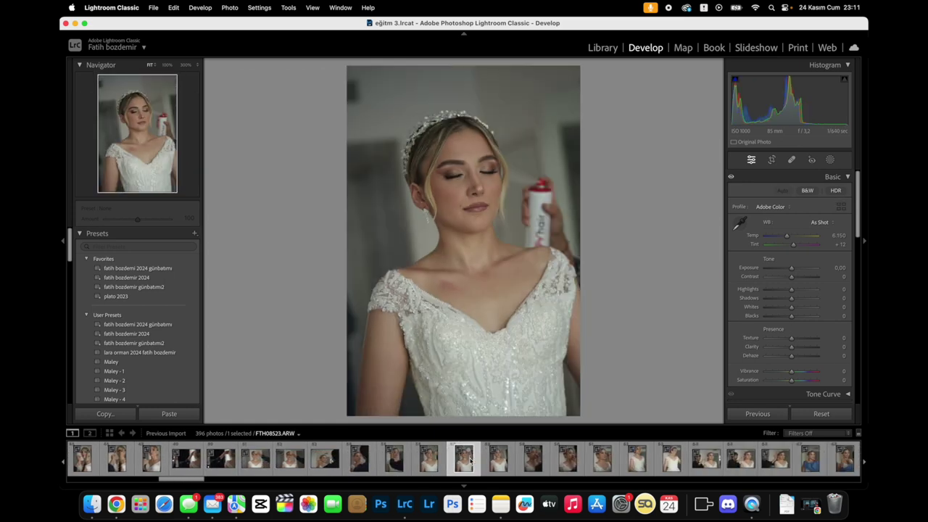
key(Right)
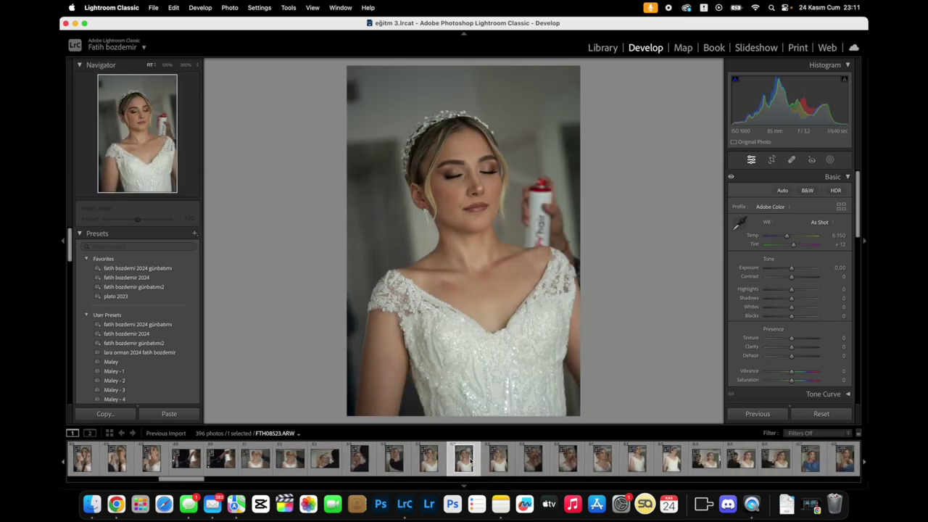
key(Right)
key(Right)
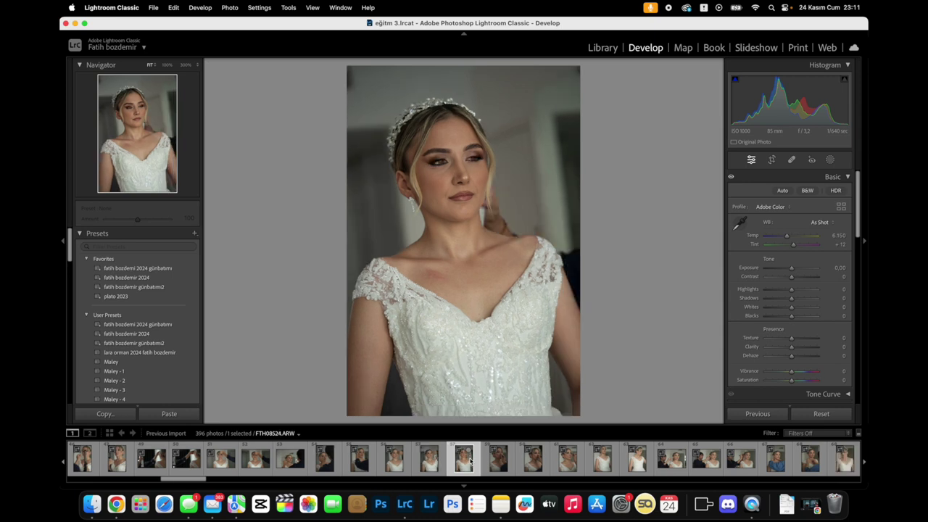
key(Right)
key(Right)
key(Right)
key(Right)
key(Right)
key(Right)
key(Right)
key(5)
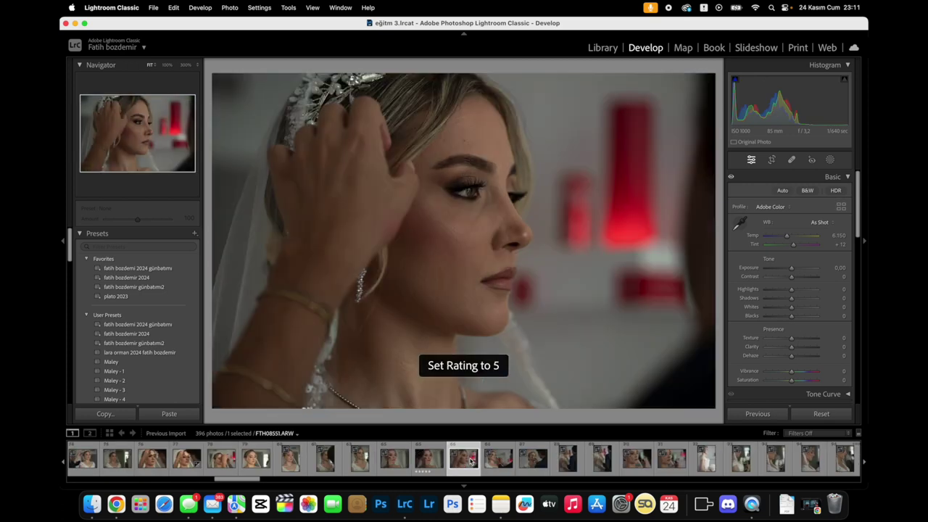
- Rate the next profile photo and the dark curtain portrait 5 stars
key(5)
key(Right)
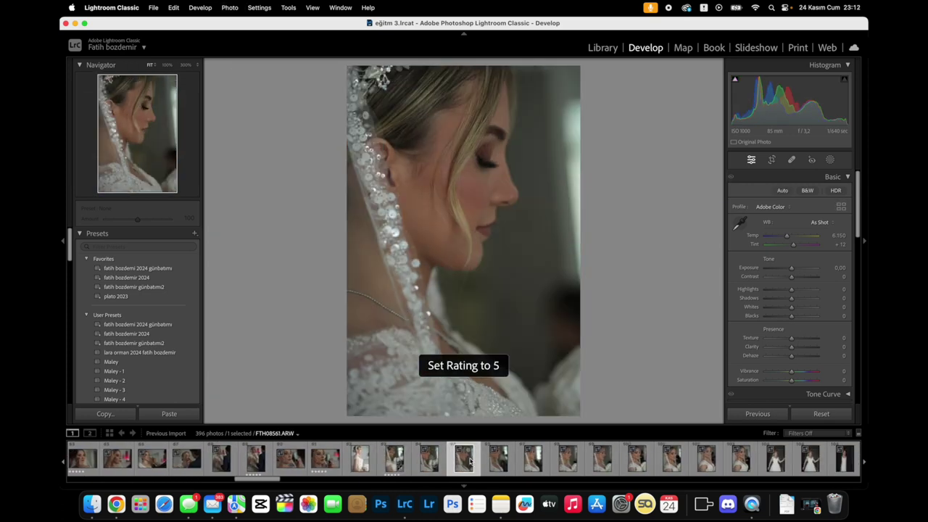
key(Right)
key(Right)
key(Right)
key(Right)
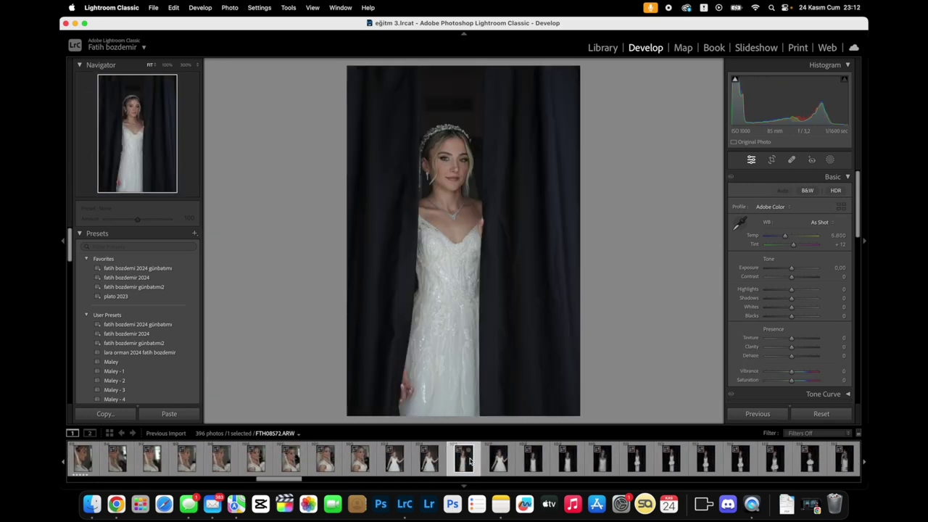
key(Right)
key(Right)
key(Right)
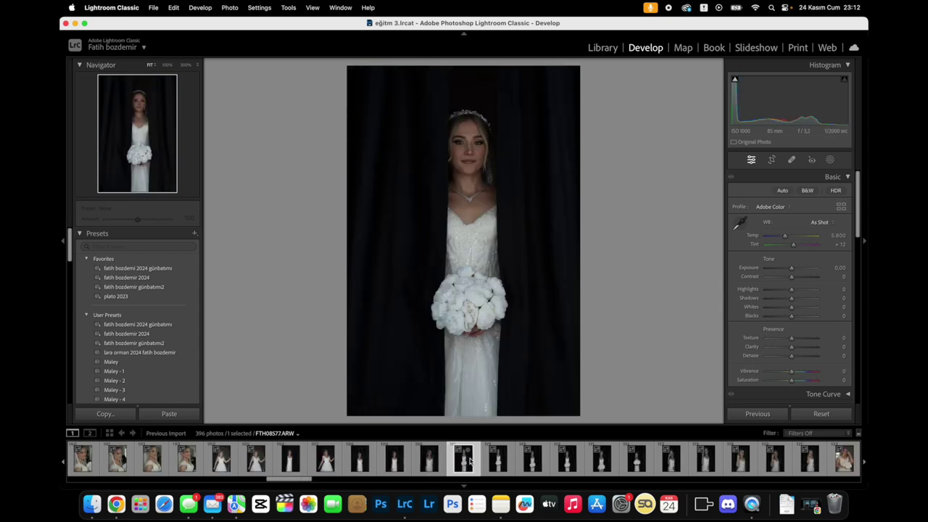
key(Left)
key(Left)
key(Left)
key(Left)
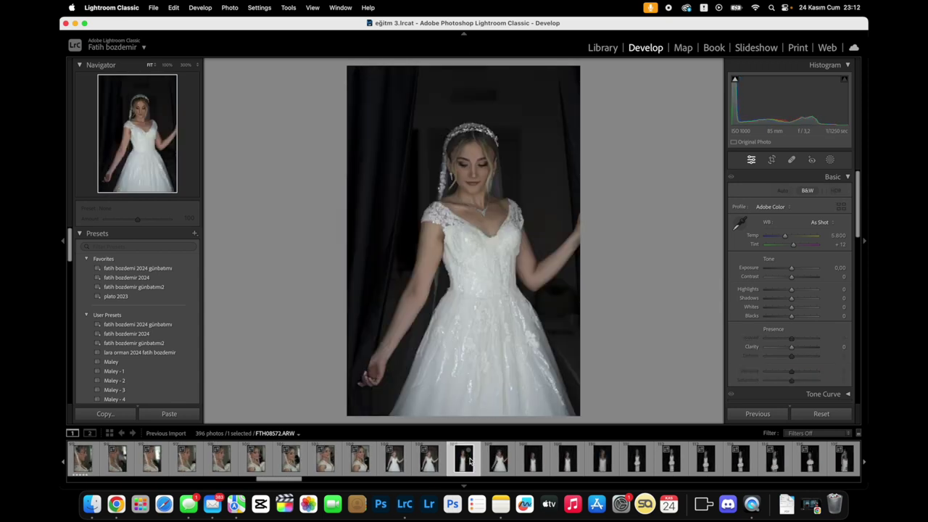
key(Left)
key(Left)
key(Left)
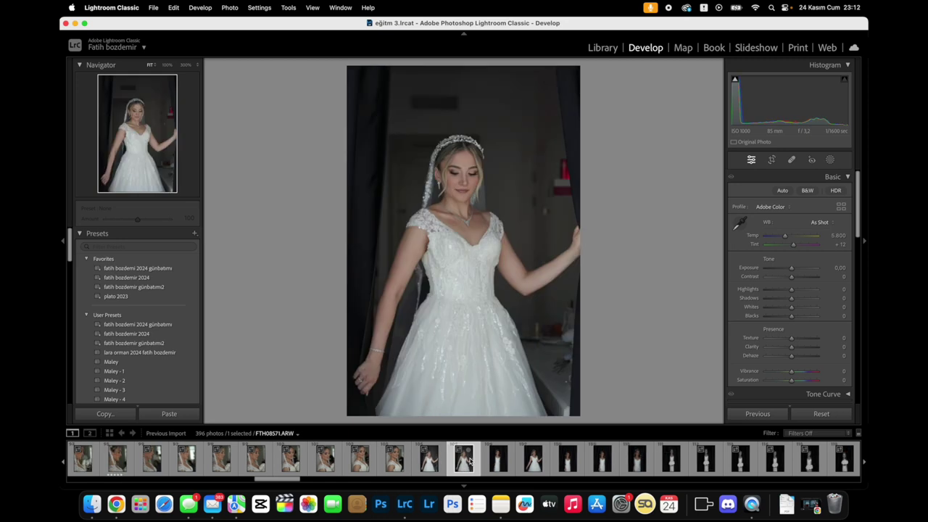
key(Right)
key(Right)
key(Right)
key(5)
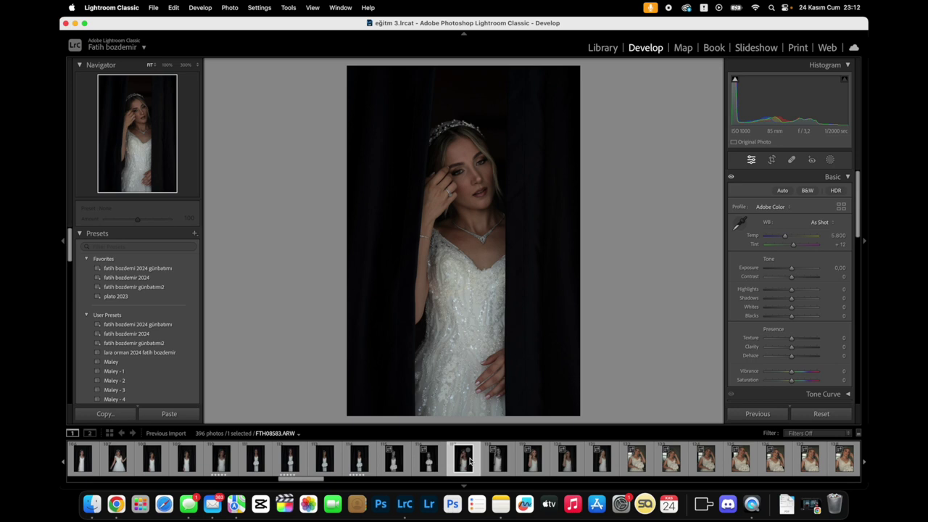
- Compare the bouquet portraits and rate the smiling bouquet portrait 5 stars
key(Right)
key(Right)
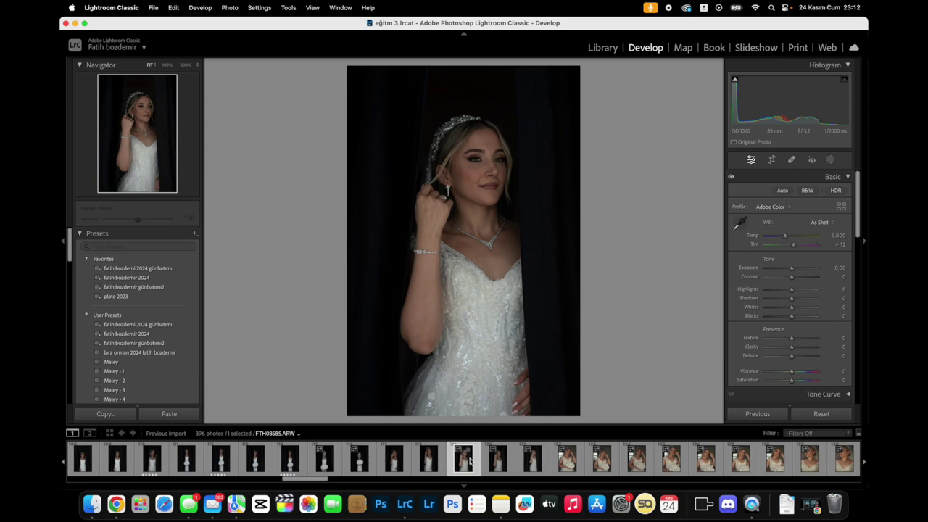
key(Right)
key(Right)
key(Right)
key(Right)
key(Right)
key(Right)
key(Right)
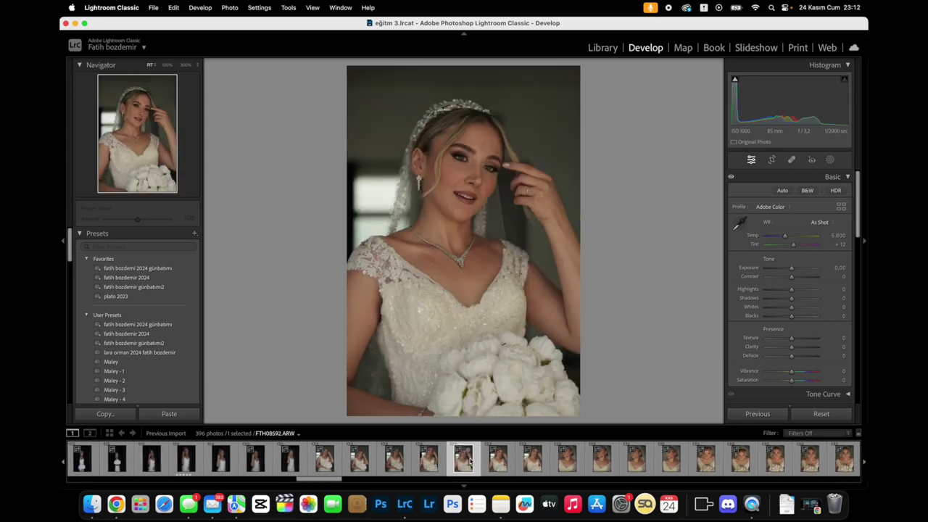
key(Right)
key(Right)
key(Right)
key(Right)
key(Right)
key(Right)
key(Right)
key(Right)
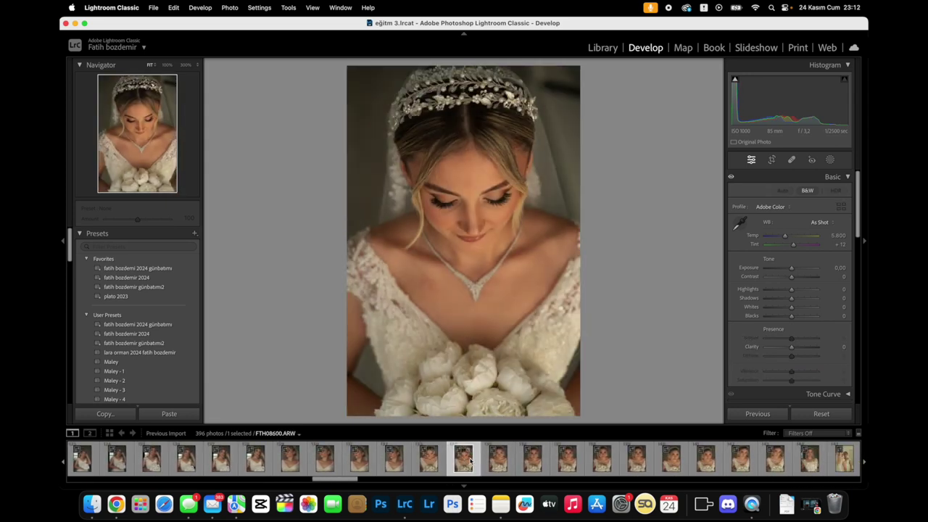
key(Left)
key(Left)
key(Right)
key(Left)
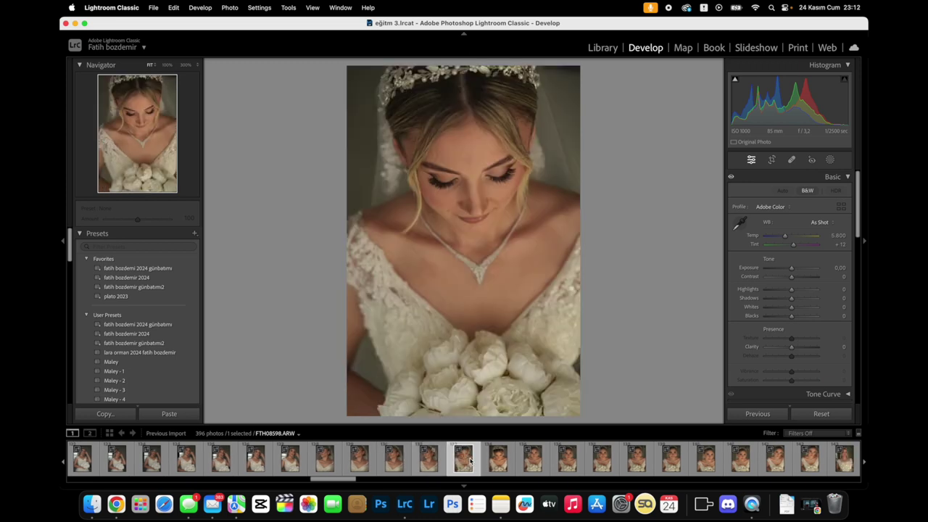
key(Right)
key(Right)
key(Right)
key(Right)
key(Right)
key(Right)
key(Right)
key(Right)
key(Right)
key(Right)
key(Left)
key(Right)
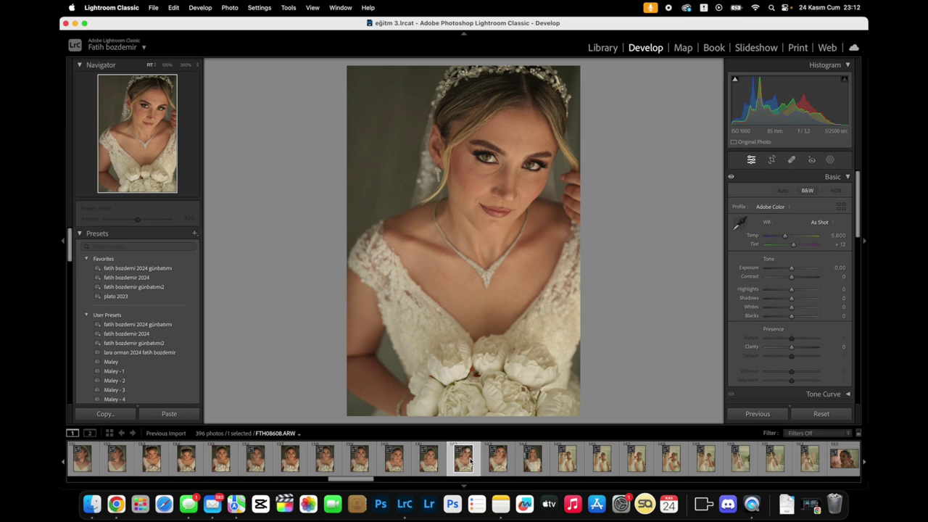
key(Right)
key(Right)
key(Right)
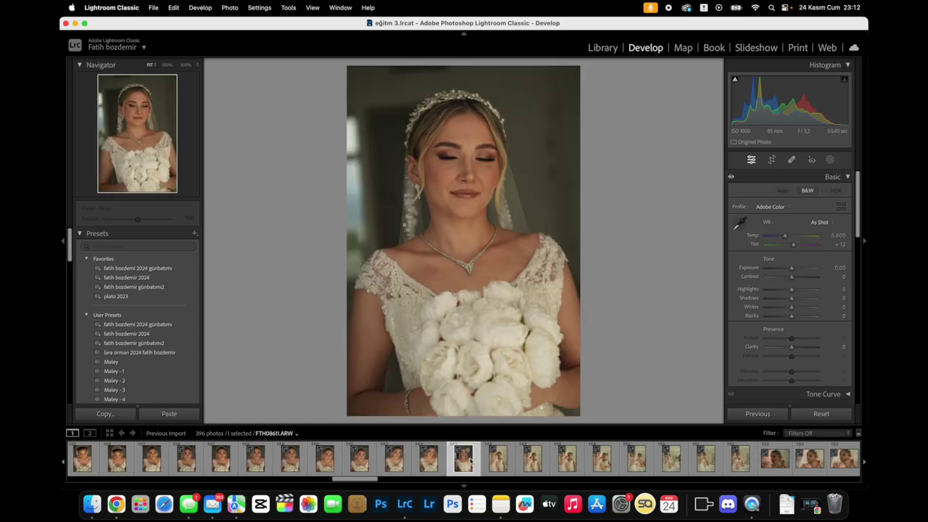
key(Left)
key(Left)
key(Left)
key(Left)
key(Left)
key(Left)
key(5)
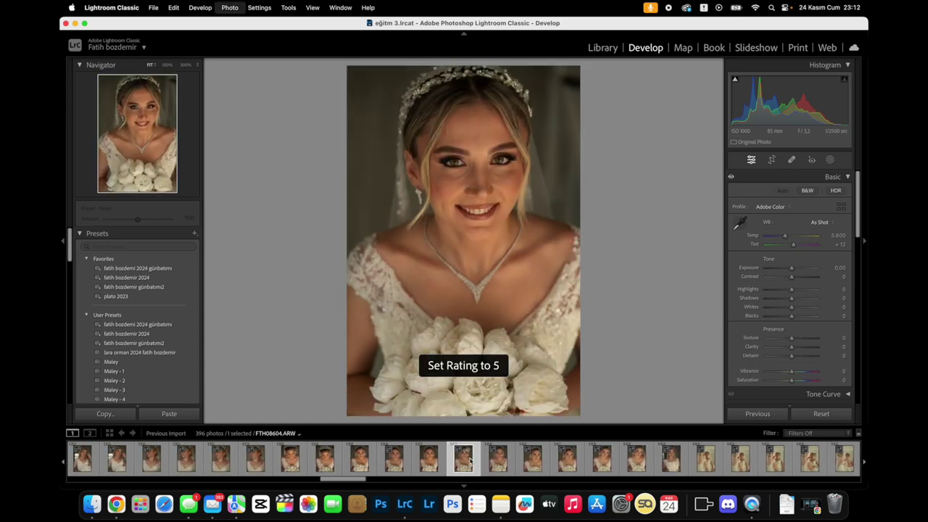
- Step through the following portraits and rate the best one 5 stars
key(Right)
key(Right)
key(Right)
key(Right)
key(Right)
key(Right)
key(Right)
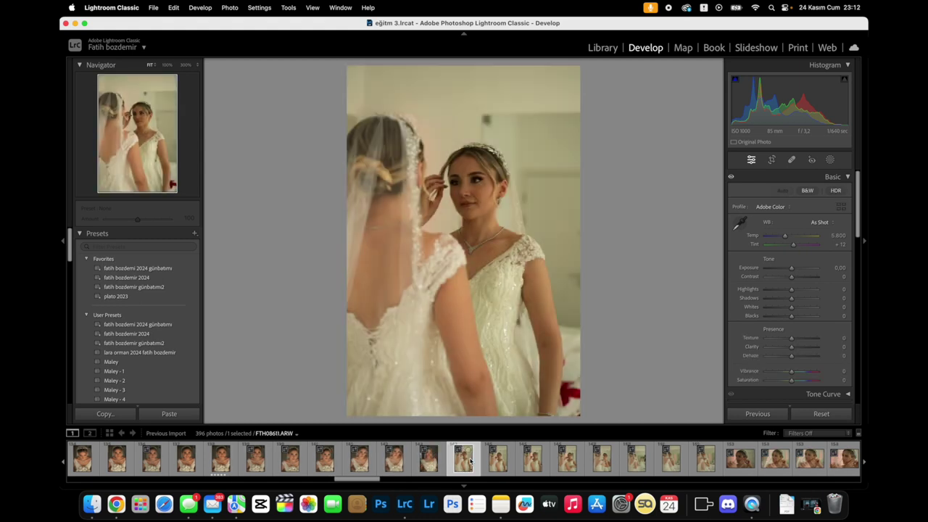
key(Right)
key(Right)
key(Right)
- Step through the outdoor couple shots, rating two of them 5 stars
key(Right)
key(Right)
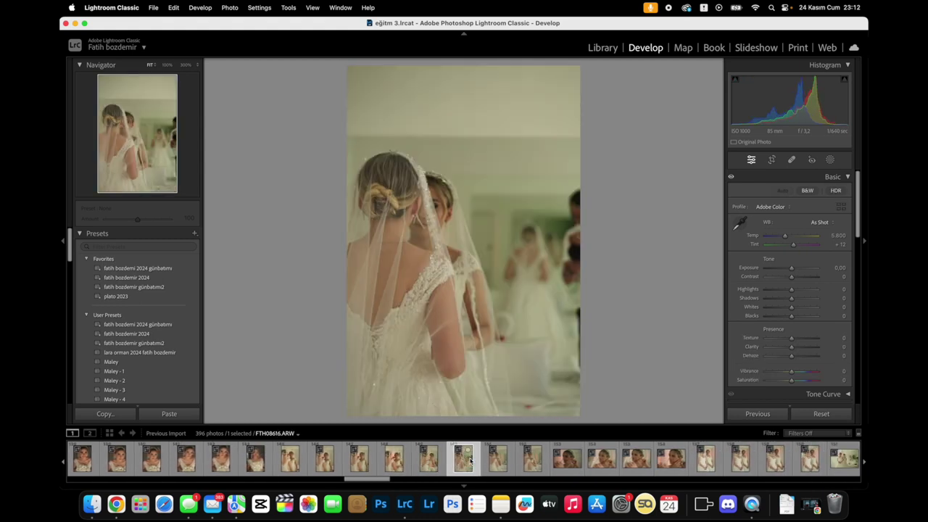
key(Right)
key(Right)
key(Right)
key(Left)
key(Right)
key(Right)
key(Right)
key(5)
key(Right)
key(Right)
key(Right)
key(Left)
key(Left)
key(Left)
key(Right)
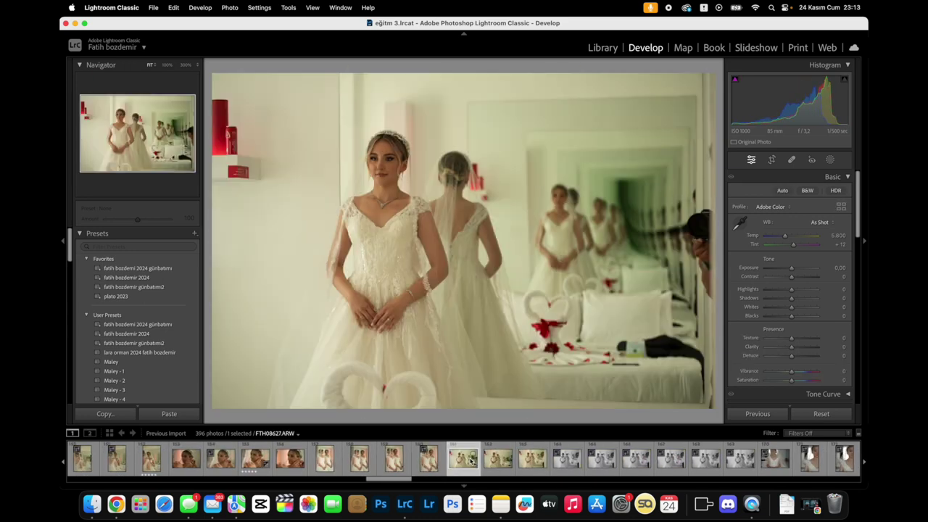
key(Right)
key(Right)
key(5)
key(Right)
key(Right)
key(Right)
key(Right)
key(Right)
key(Right)
key(Right)
key(Right)
key(Right)
key(Right)
key(Right)
key(Right)
- Continue through the remaining shots and rate one more keeper 5 stars
key(Right)
key(Right)
key(Right)
key(Right)
key(Right)
key(Right)
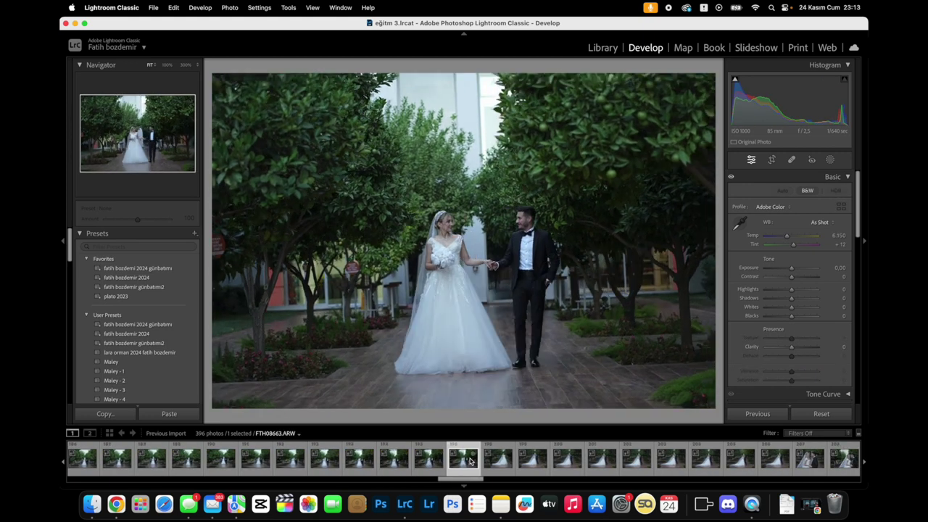
key(Right)
key(Right)
key(Right)
key(5)
key(Right)
key(Right)
key(Right)
key(Right)
key(Right)
key(Right)
key(Right)
key(Right)
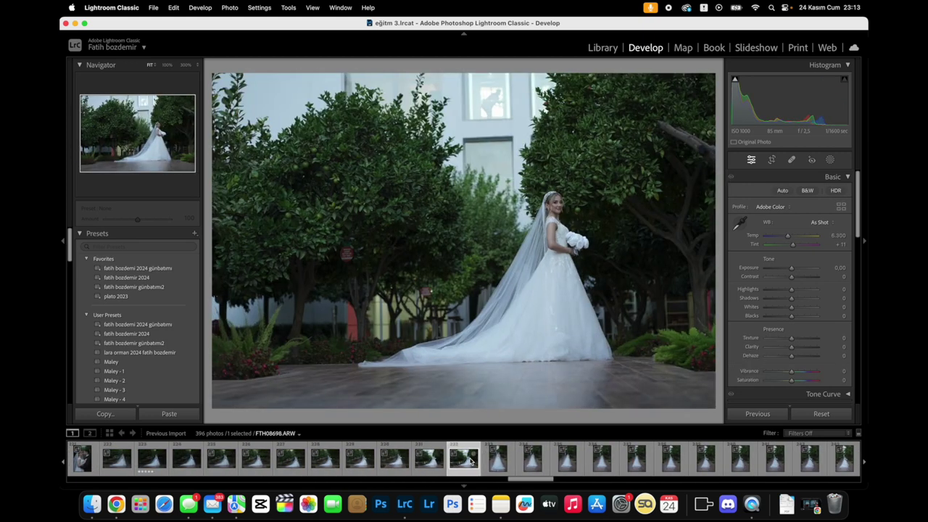
key(Right)
key(Right)
key(Right)
key(Right)
key(Right)
key(Right)
key(Right)
key(Right)
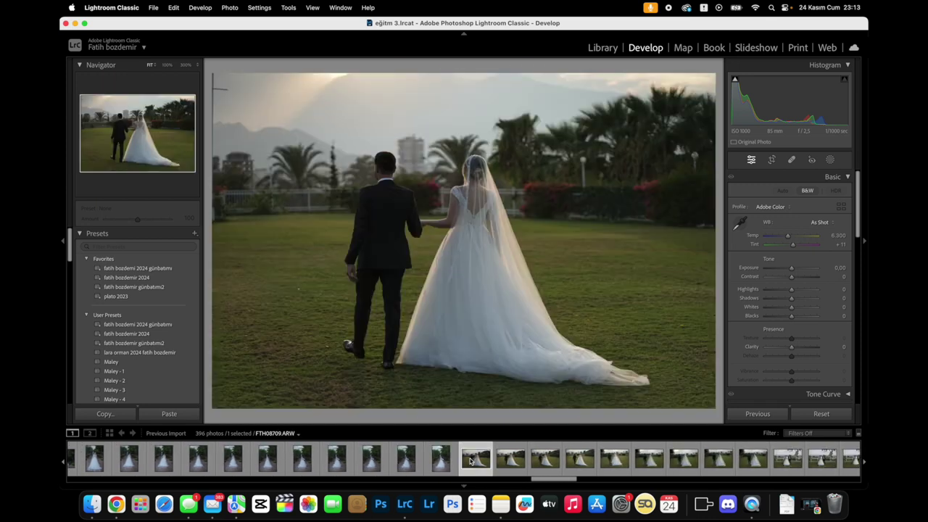
key(Right)
key(Right)
key(Right)
key(Right)
key(Right)
key(Right)
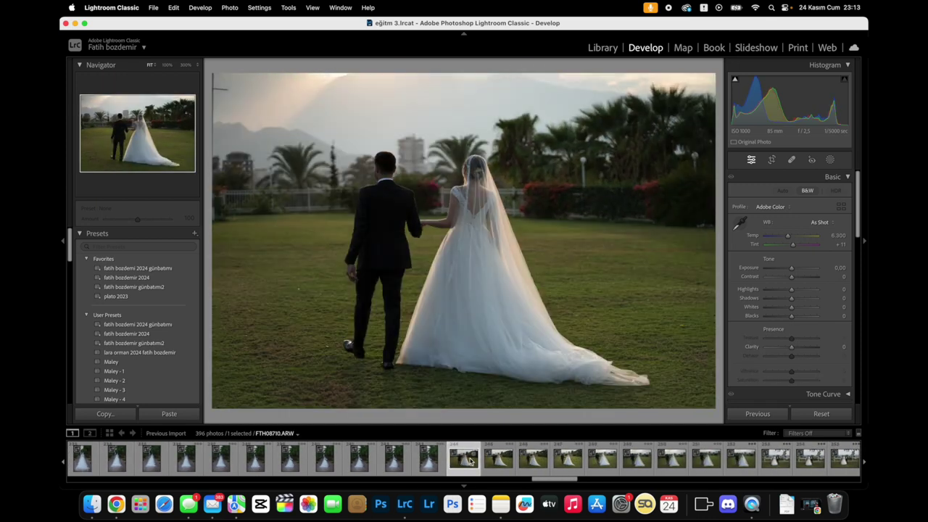
key(Right)
key(Right)
key(Right)
key(Right)
key(Right)
key(Right)
key(Right)
key(Right)
key(Right)
key(Right)
key(Right)
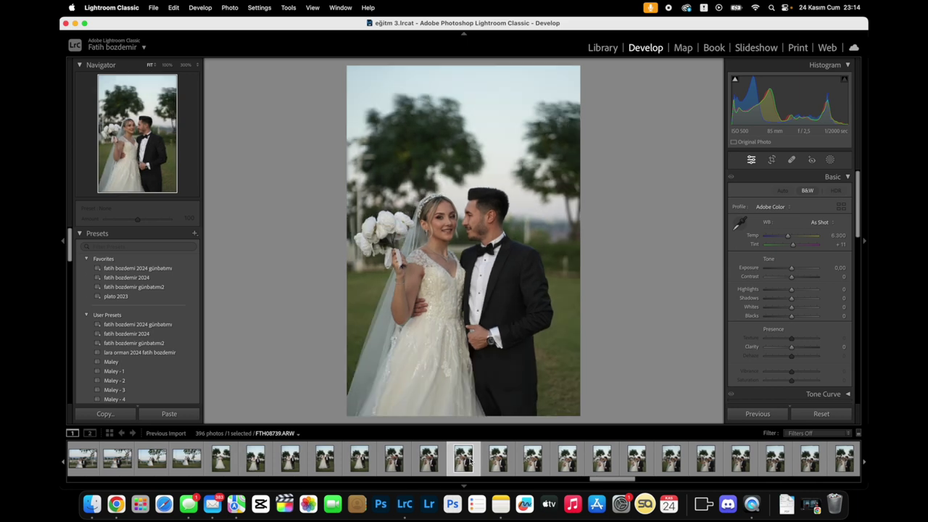
key(Right)
key(Right)
key(Right)
key(5)
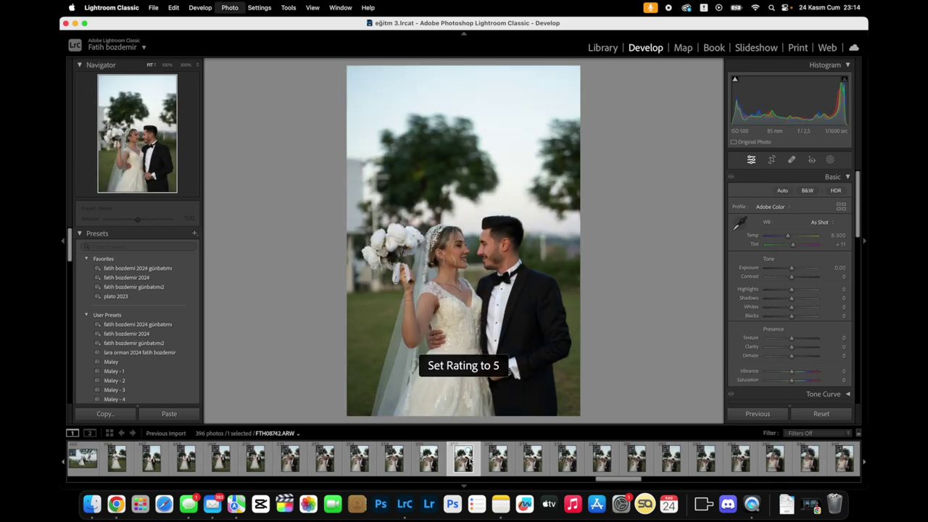
key(Right)
key(Right)
key(Right)
key(Right)
key(Right)
key(Right)
key(Right)
key(Right)
key(Right)
key(Right)
key(Right)
key(Right)
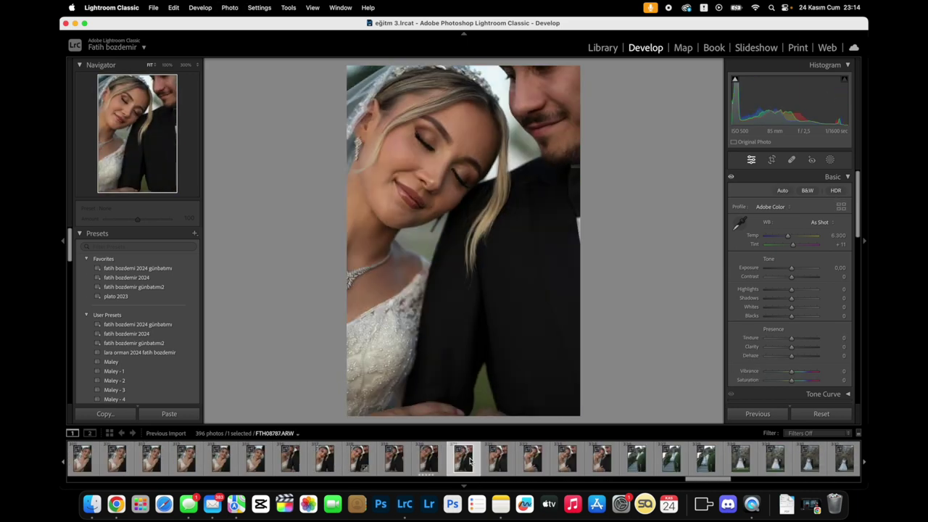
key(Right)
key(Right)
key(Right)
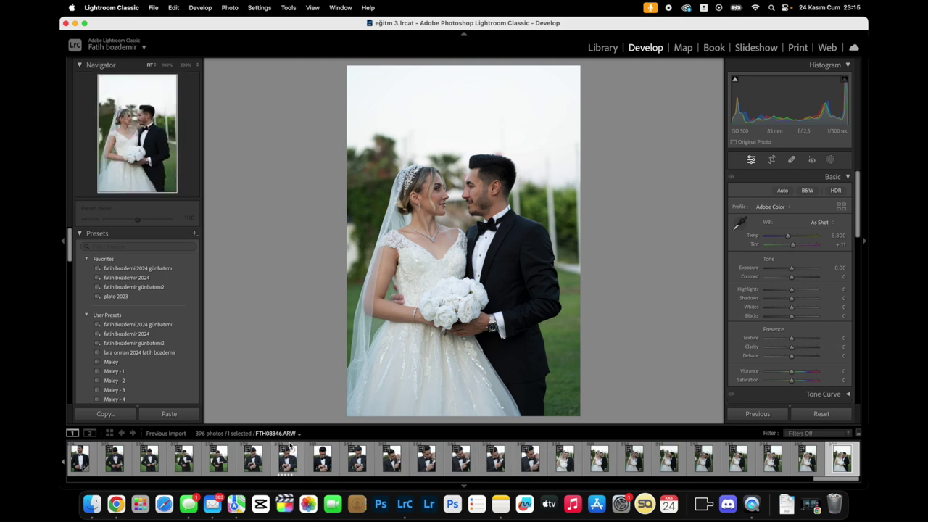
- Filter the filmstrip to Rated photos, leaving 31 of 396 shown
click(797, 434)
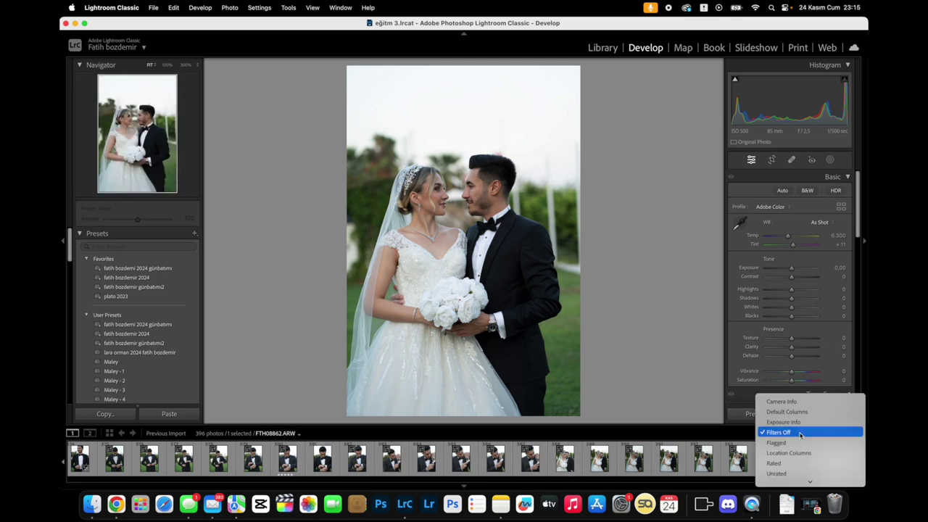
click(805, 469)
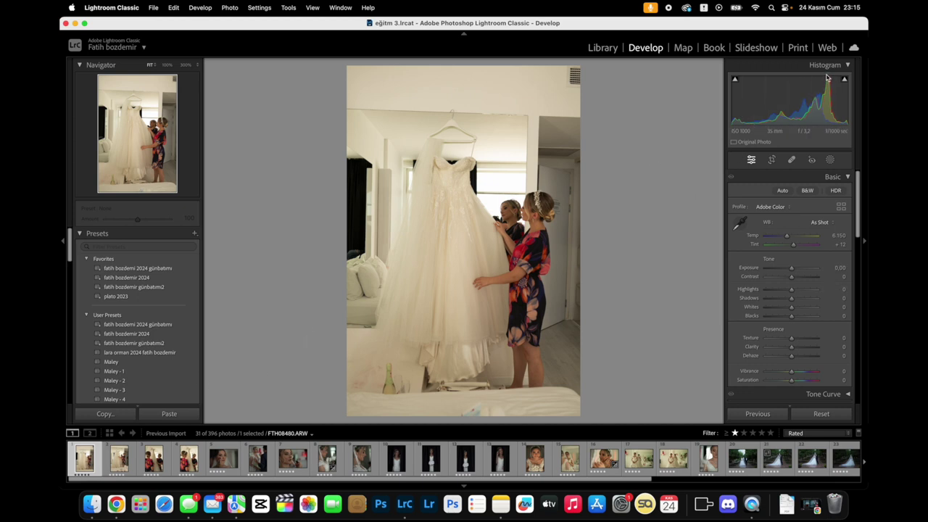
drag(791, 268, 803, 267)
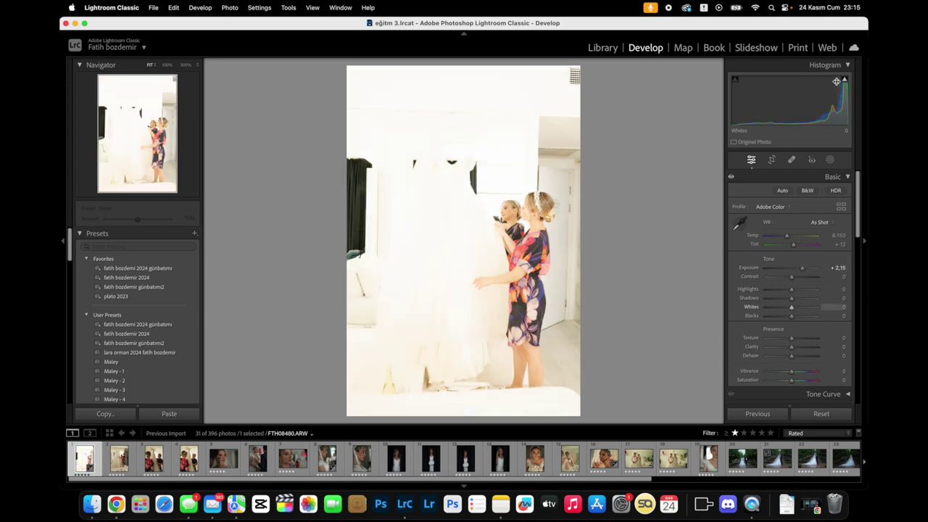
drag(805, 269, 802, 271)
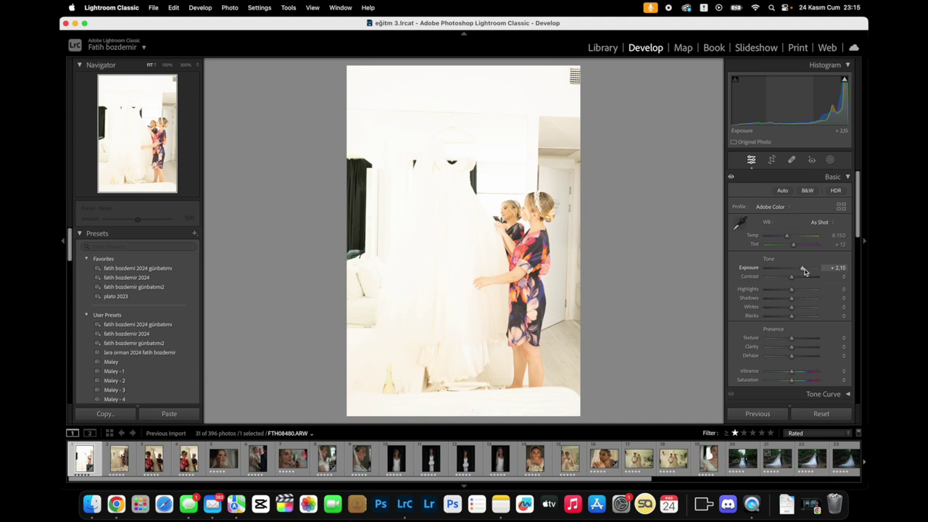
drag(803, 271, 792, 280)
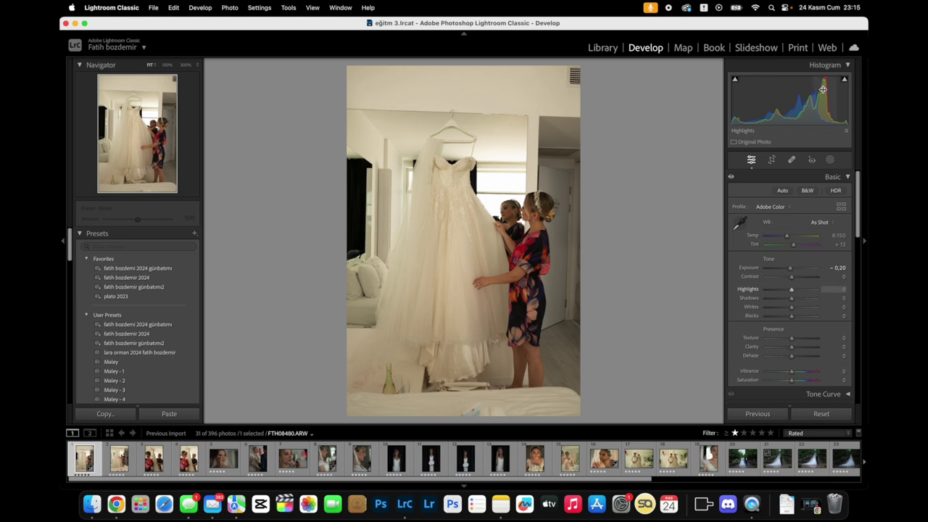
drag(791, 270, 794, 270)
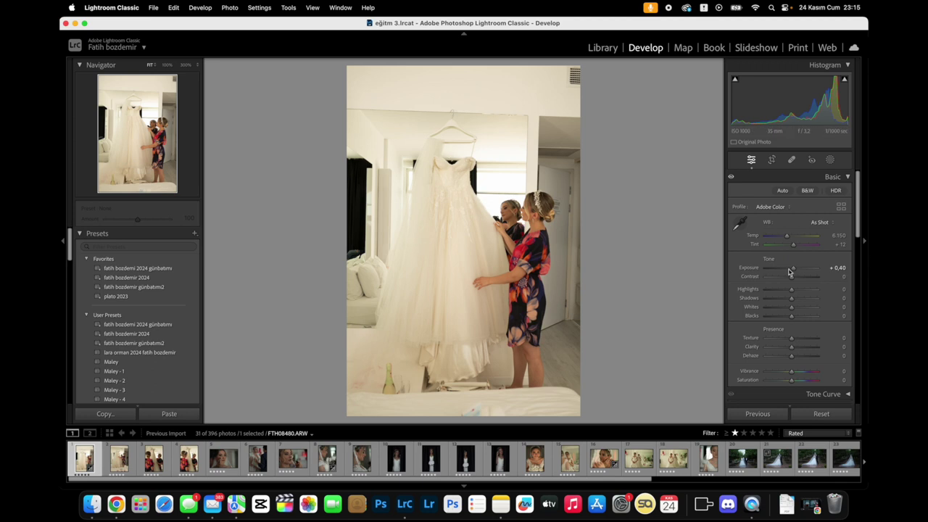
drag(791, 290, 817, 290)
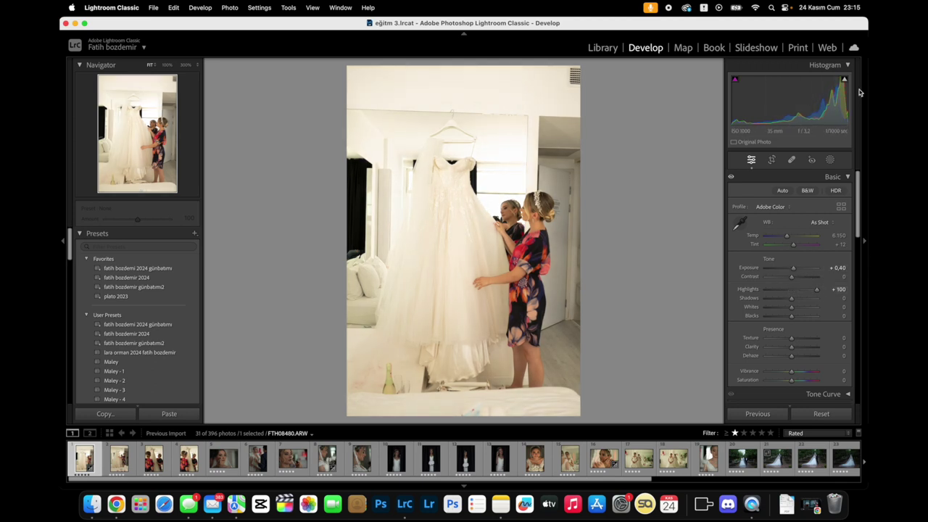
mouse_move(794, 267)
mouse_down()
mouse_move(779, 269)
mouse_move(766, 298)
mouse_move(774, 315)
mouse_up()
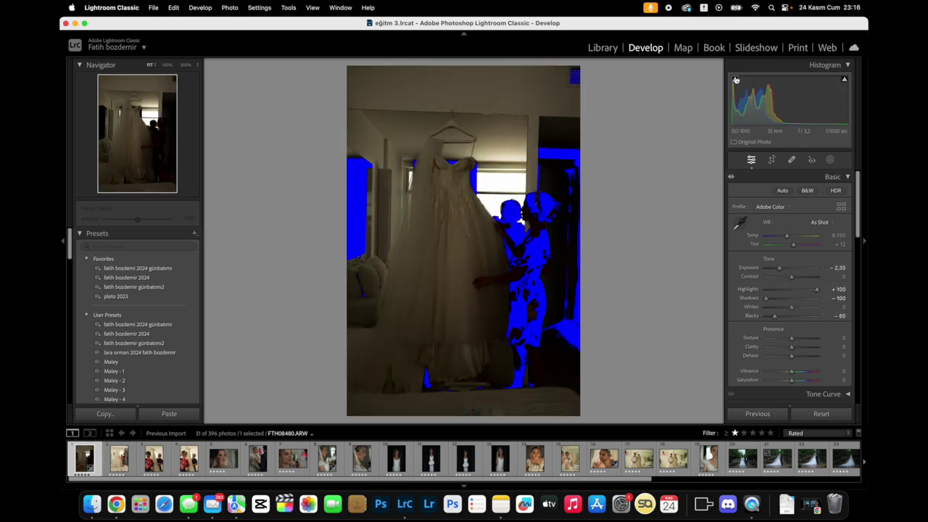
click(822, 414)
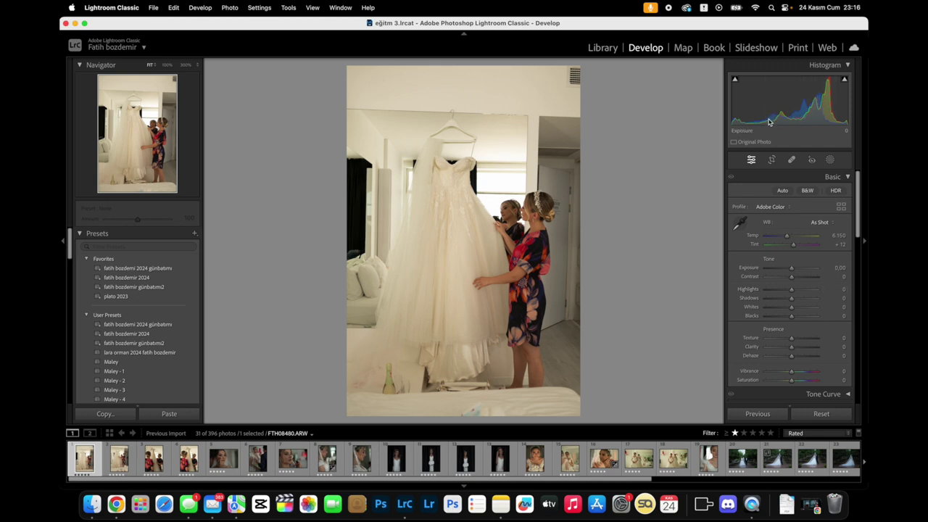
click(844, 79)
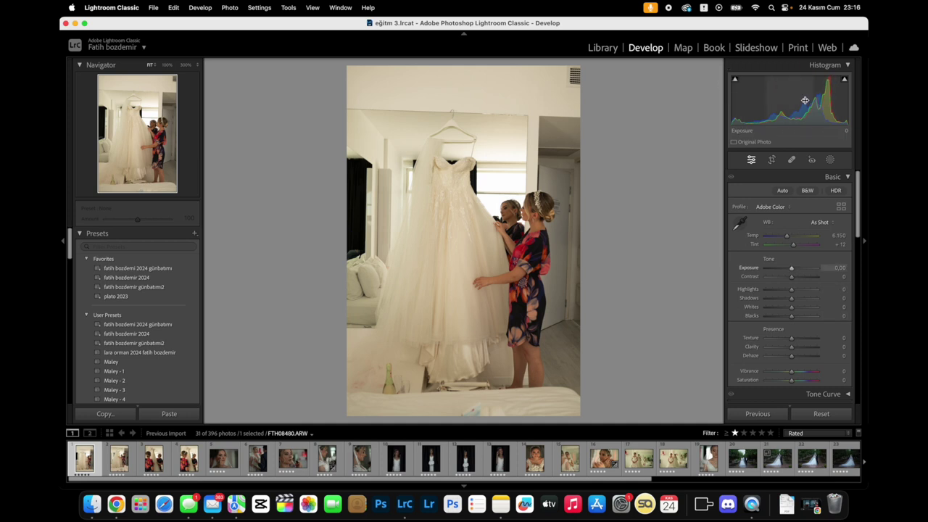
scroll(741, 226, down, 1)
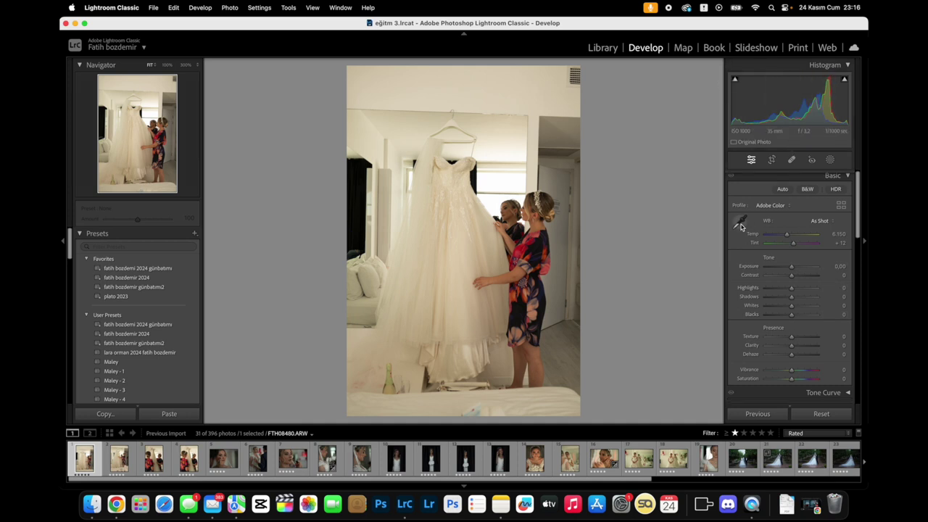
- Sample the white dress and bright wall repeatedly with the white balance eyedropper
click(740, 222)
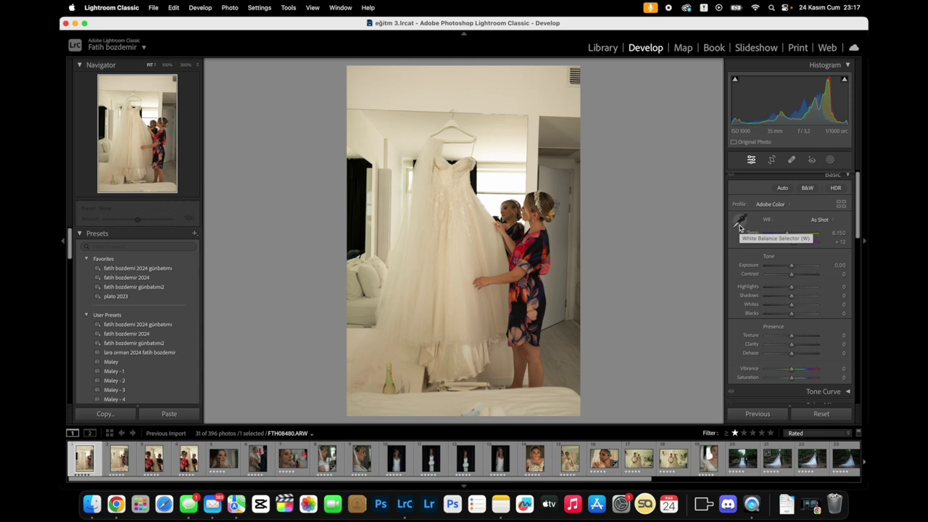
click(741, 219)
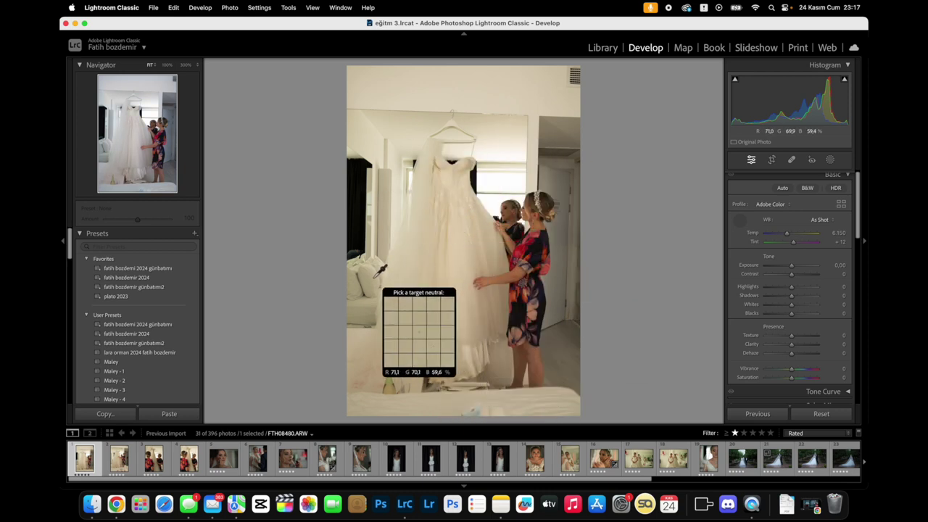
click(455, 240)
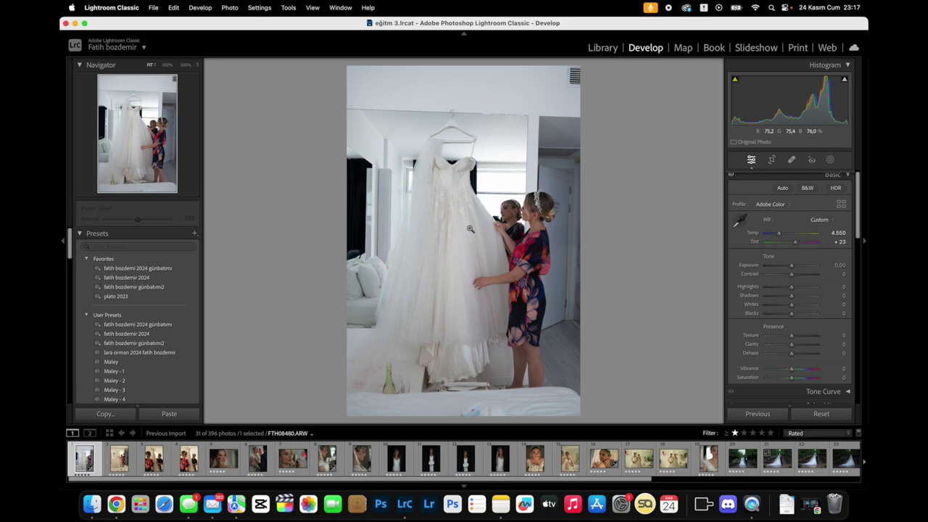
click(740, 219)
click(536, 96)
click(740, 219)
click(517, 403)
click(732, 220)
click(369, 269)
click(741, 218)
click(741, 220)
click(499, 94)
- Clear the yellow-green tint cast by resampling the dress, reaching Temp 4550, Tint +22
mouse_move(790, 236)
mouse_down()
mouse_move(807, 234)
mouse_move(775, 252)
mouse_up()
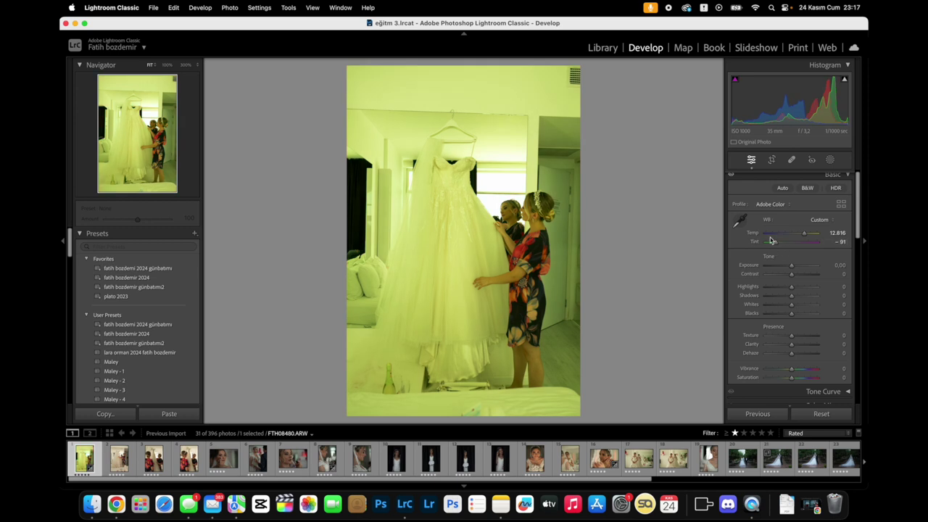
click(739, 220)
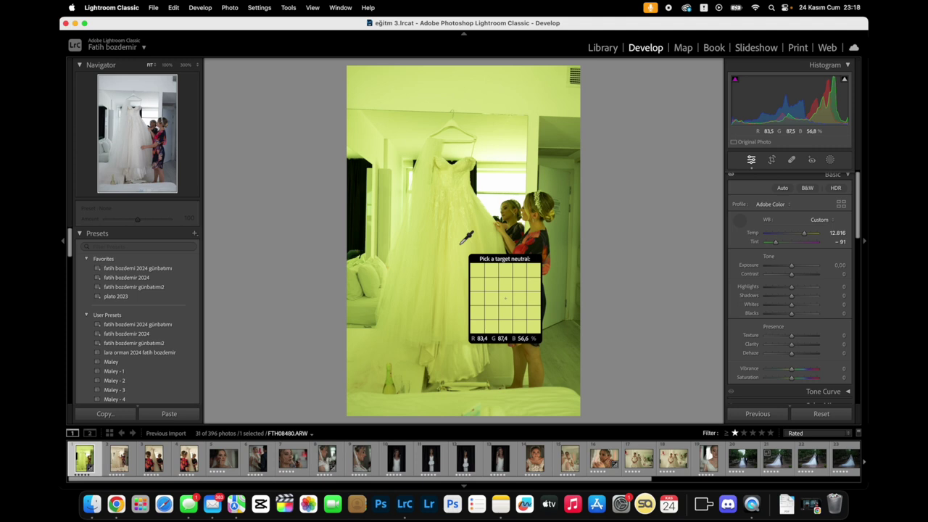
click(460, 245)
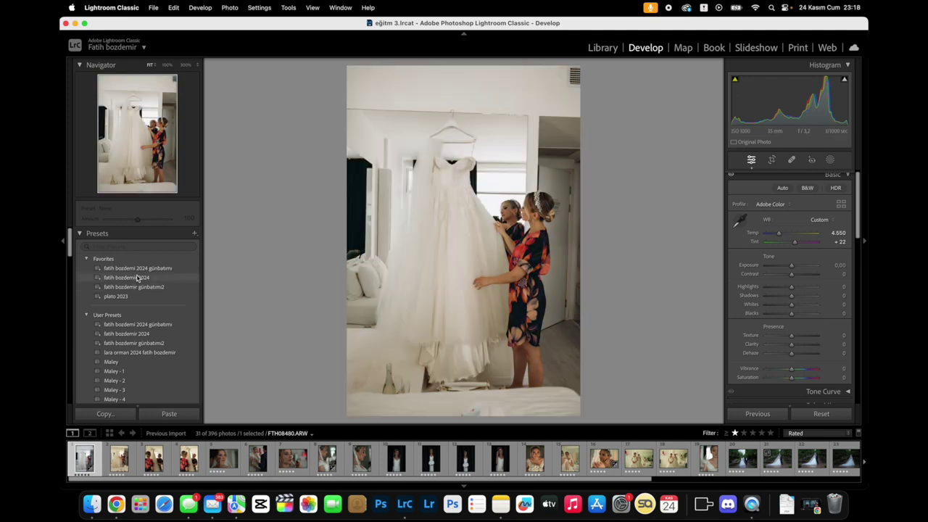
- Apply auto tone, then set the tone curve regions to Shadows +33 and Highlights -50
scroll(783, 240, down, 1)
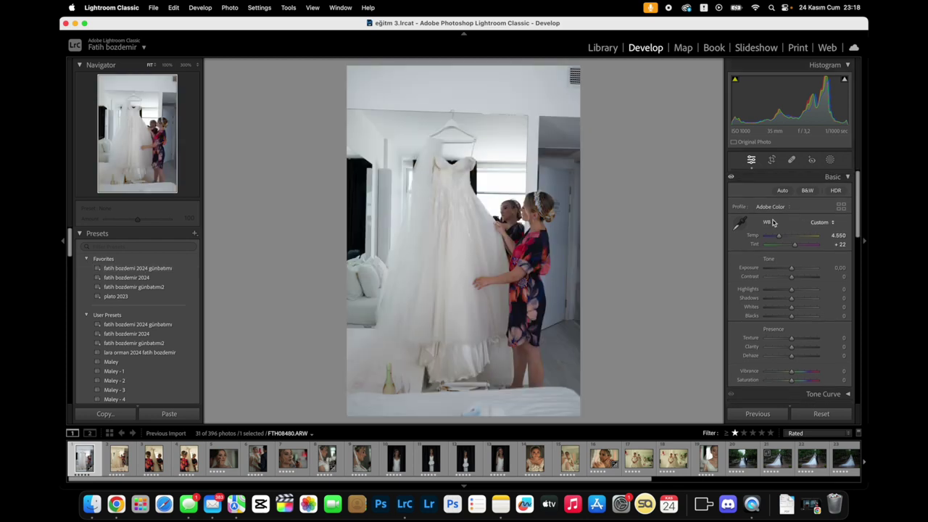
click(784, 191)
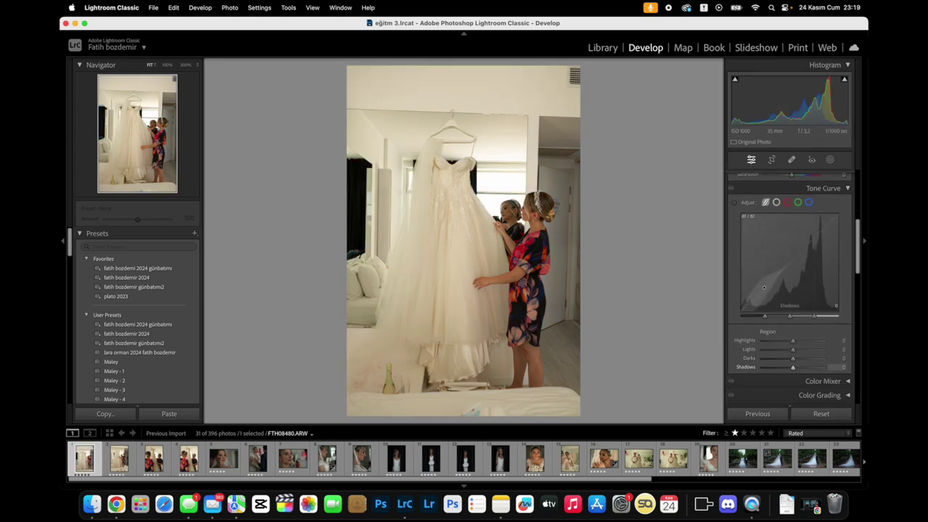
mouse_move(764, 286)
mouse_down()
mouse_move(765, 278)
mouse_move(768, 289)
mouse_up()
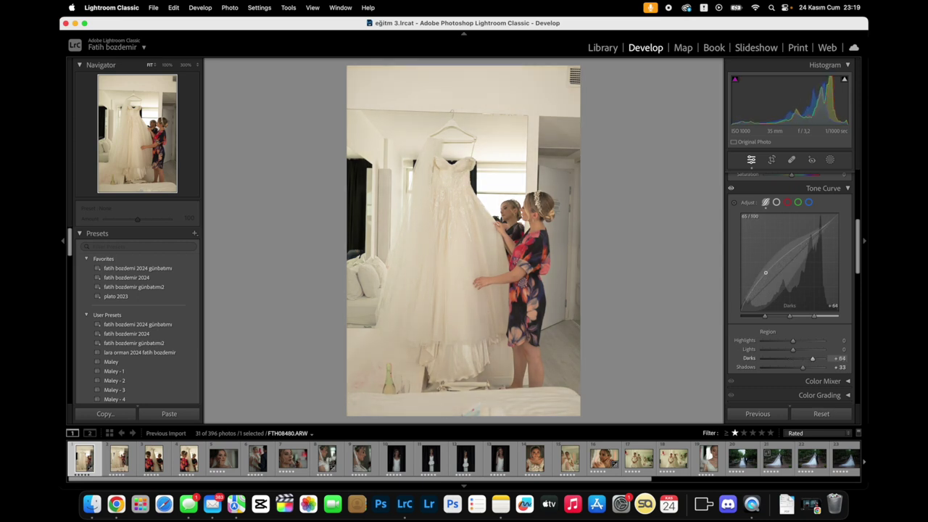
drag(827, 225, 826, 230)
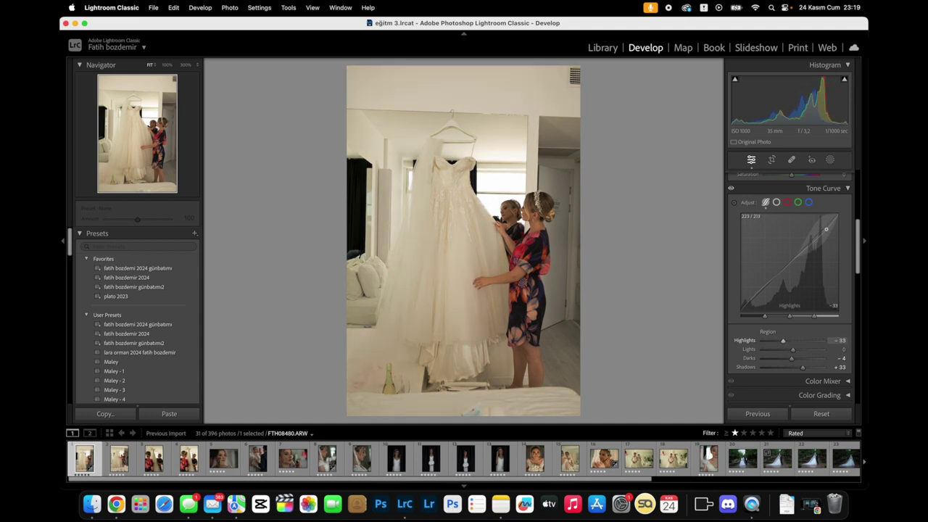
drag(778, 341, 773, 348)
double_click(768, 331)
- Set the Color Mixer to HSL mode showing only the Luminance sliders
click(849, 250)
scroll(848, 250, down, 3)
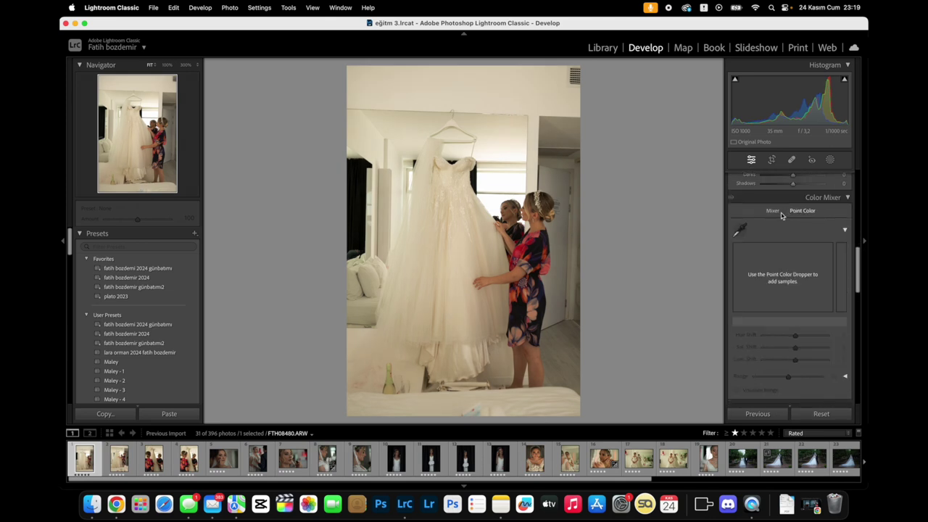
click(773, 211)
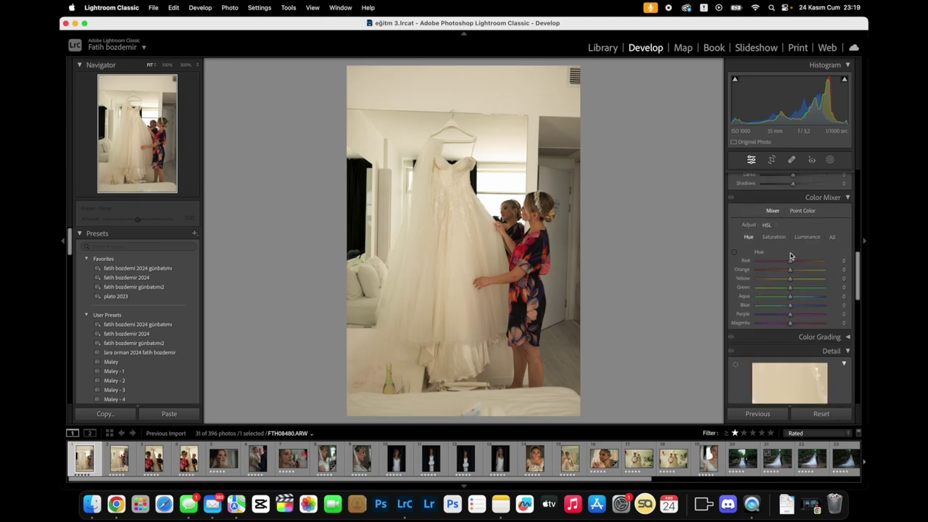
click(809, 238)
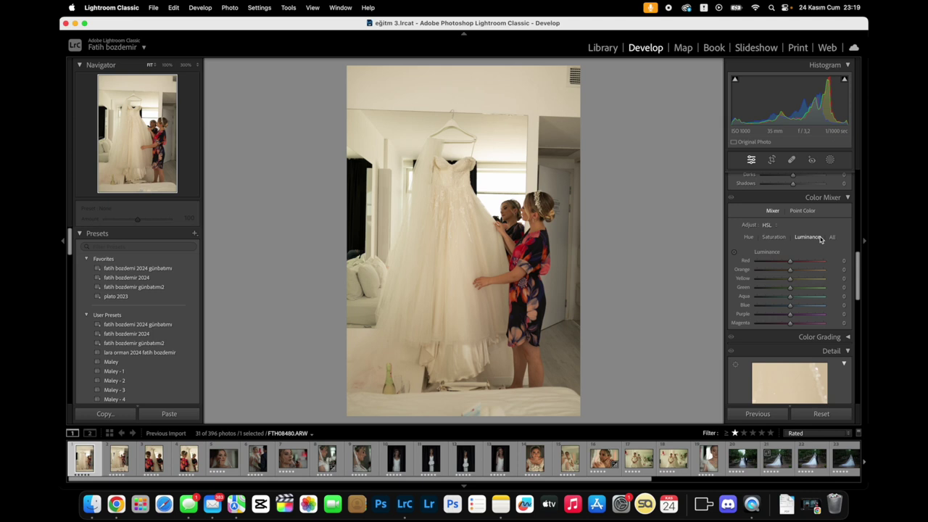
click(767, 224)
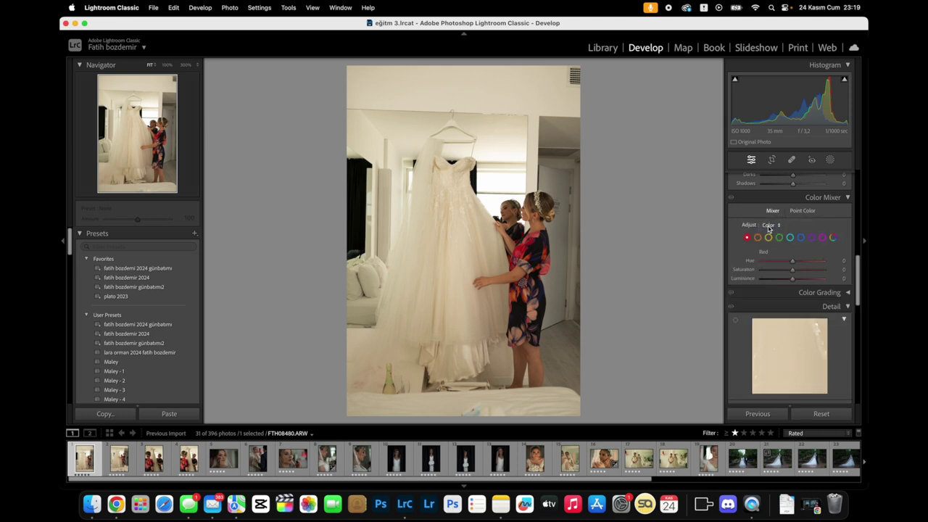
click(770, 227)
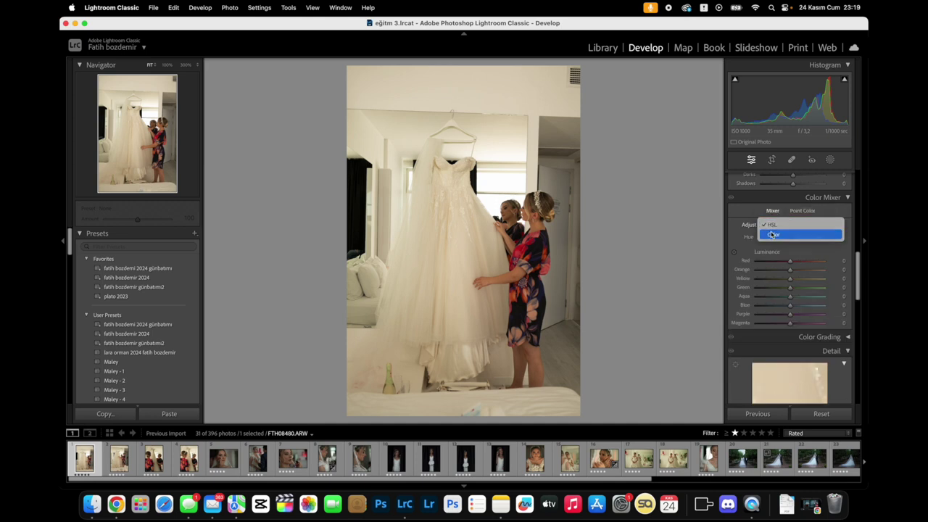
click(771, 232)
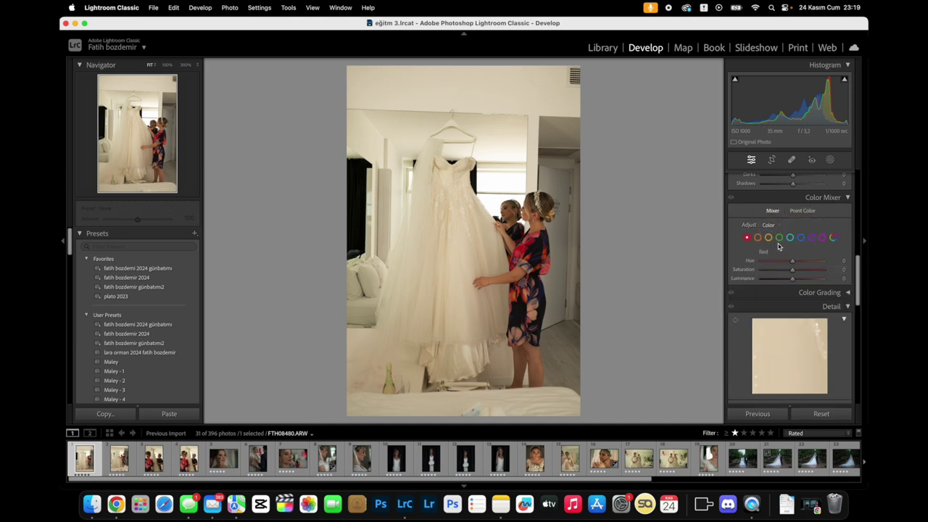
click(767, 225)
click(768, 216)
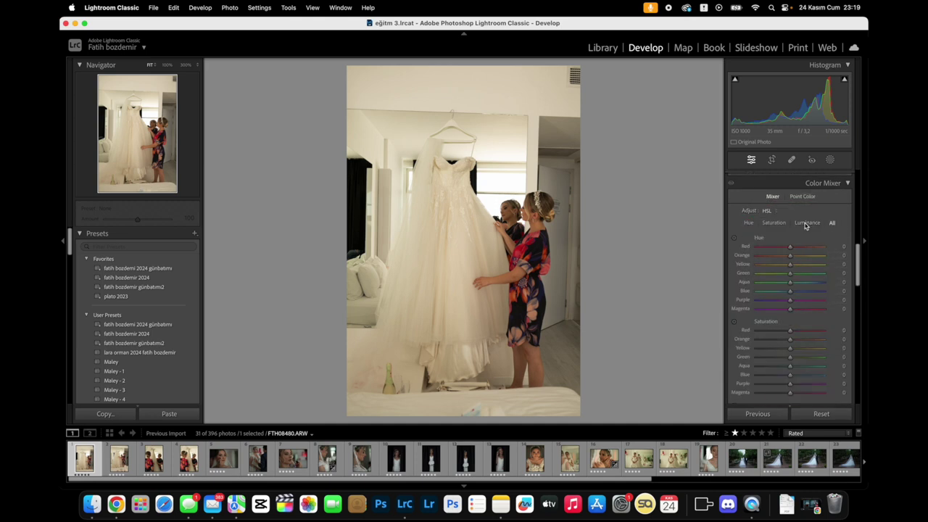
click(806, 224)
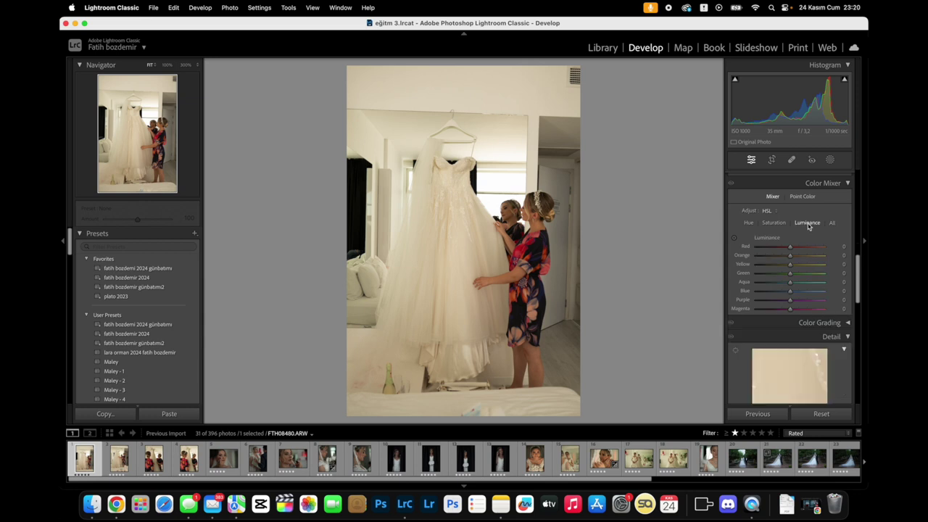
- Set Orange luminance to +30 and Red luminance to +33
click(791, 257)
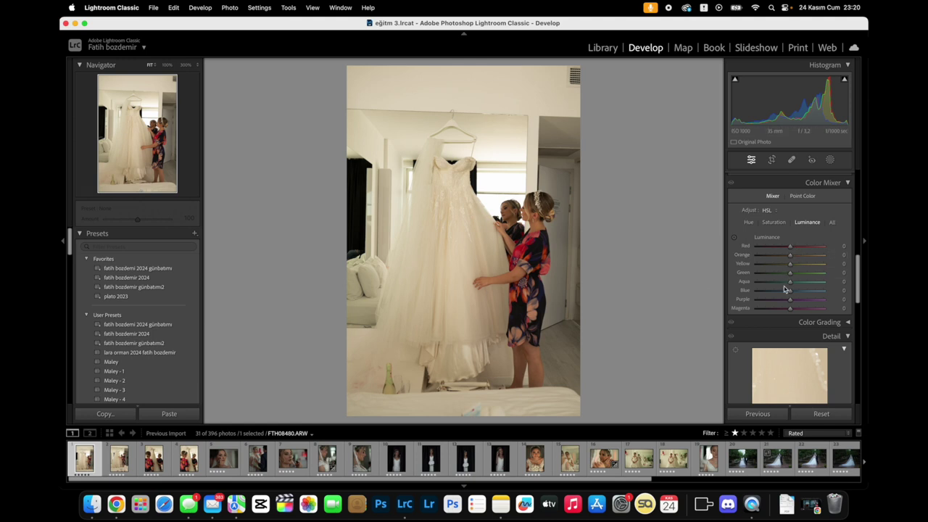
mouse_move(791, 258)
mouse_down()
mouse_move(755, 263)
mouse_move(829, 258)
mouse_move(766, 260)
mouse_move(798, 255)
mouse_up()
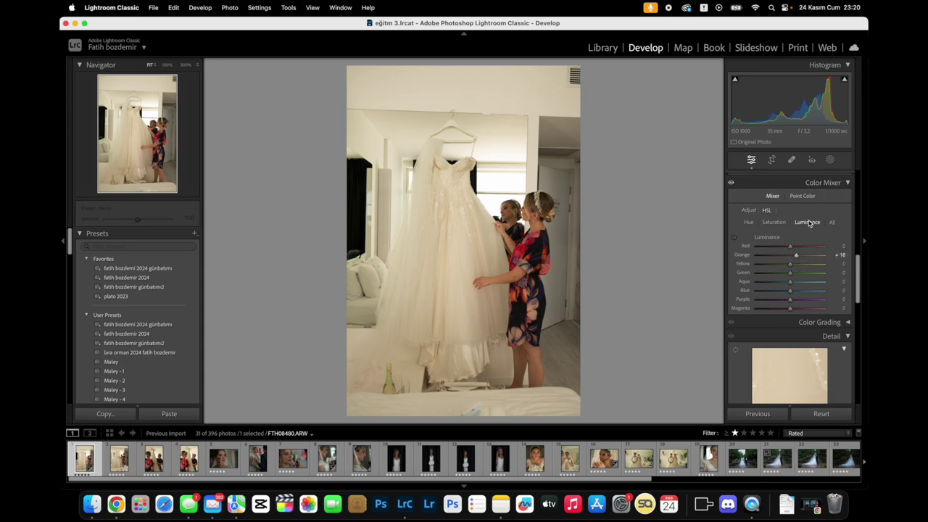
mouse_move(796, 256)
mouse_down()
mouse_move(804, 256)
mouse_move(761, 259)
mouse_move(795, 253)
mouse_up()
mouse_move(792, 248)
mouse_down()
mouse_move(767, 245)
mouse_move(812, 246)
mouse_move(770, 246)
mouse_move(795, 248)
mouse_up()
- Set Red saturation to +100, and shift Red hue to +6 and Orange hue to +20
click(774, 222)
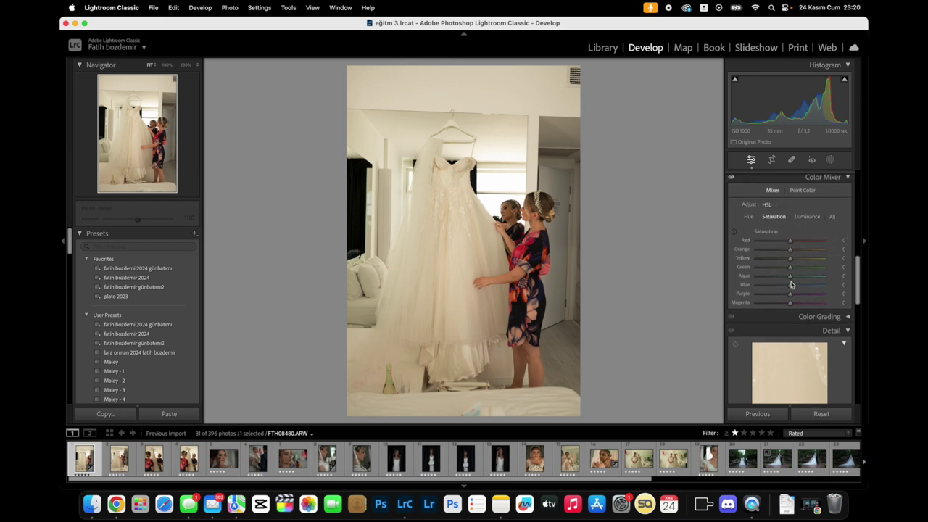
scroll(789, 263, up, 1)
scroll(792, 246, up, 1)
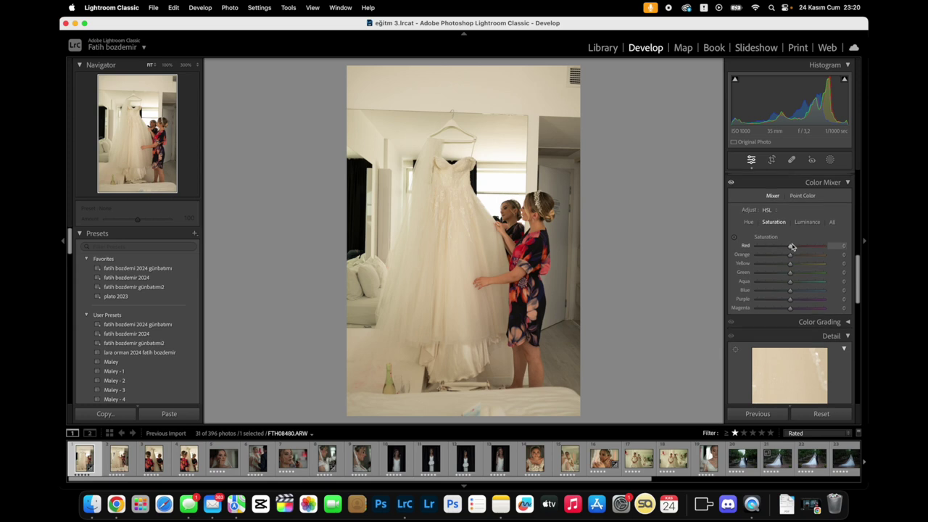
scroll(792, 248, up, 2)
drag(790, 257, 793, 257)
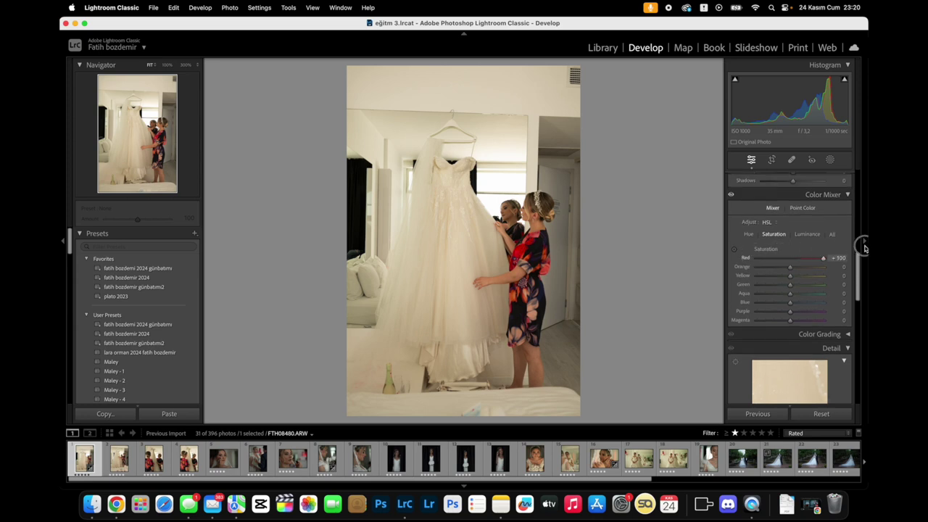
click(748, 234)
drag(791, 258, 810, 270)
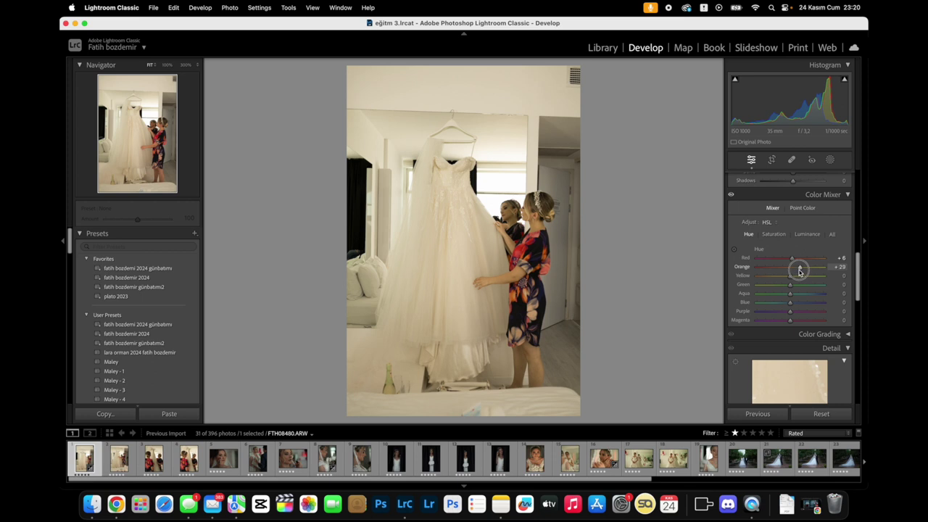
click(807, 235)
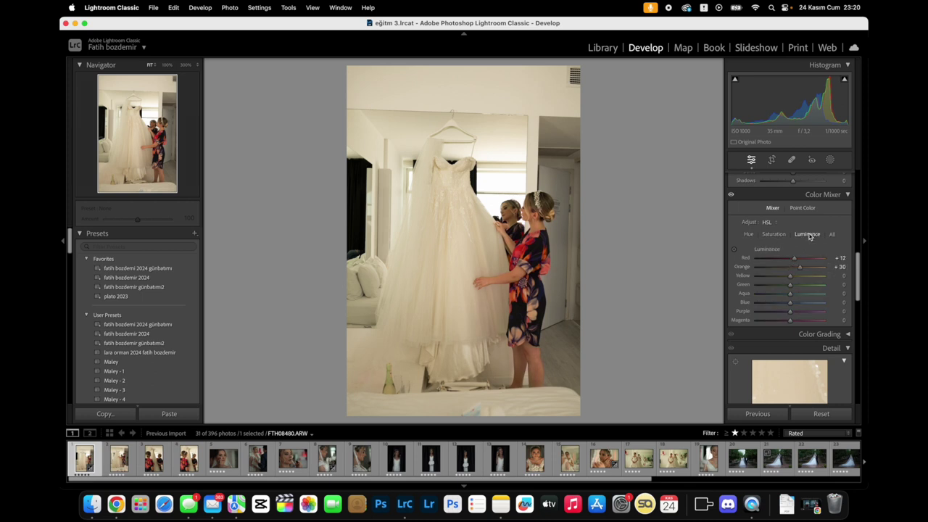
- Warm the Color Grading midtones to about Hue 33, Saturation 32
scroll(809, 236, down, 1)
click(819, 327)
scroll(794, 286, down, 2)
scroll(794, 286, down, 1)
scroll(793, 286, up, 2)
drag(793, 281, 795, 270)
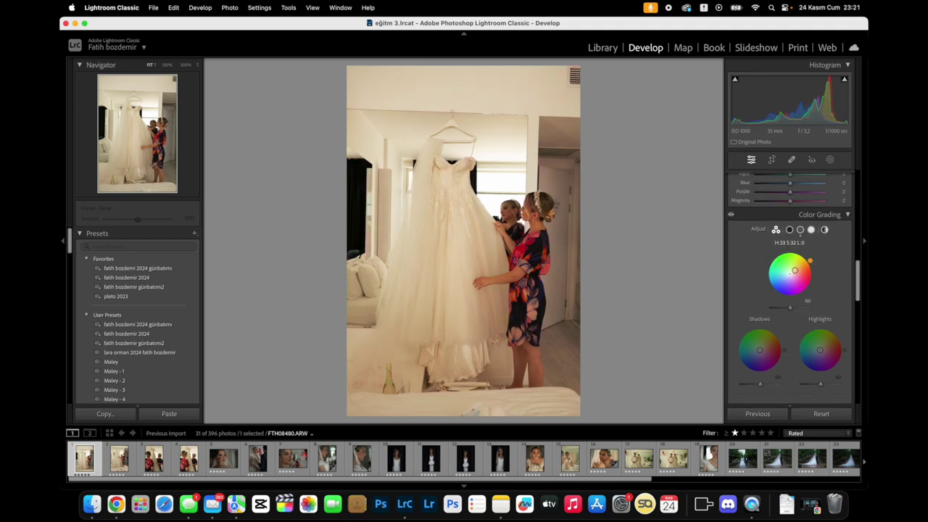
- Raise the midtone grading luminance to +46, then reset Color Grading and reveal the Detail panel
drag(790, 307, 801, 311)
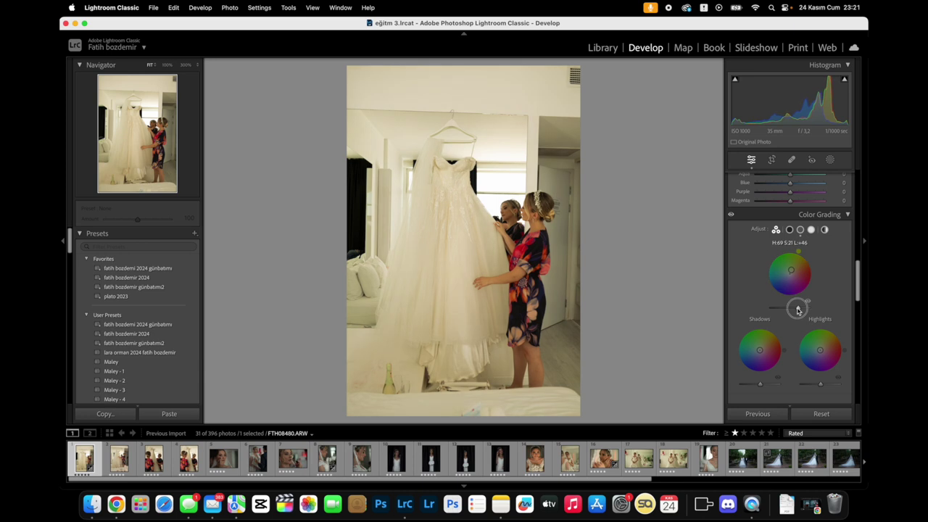
scroll(803, 310, down, 3)
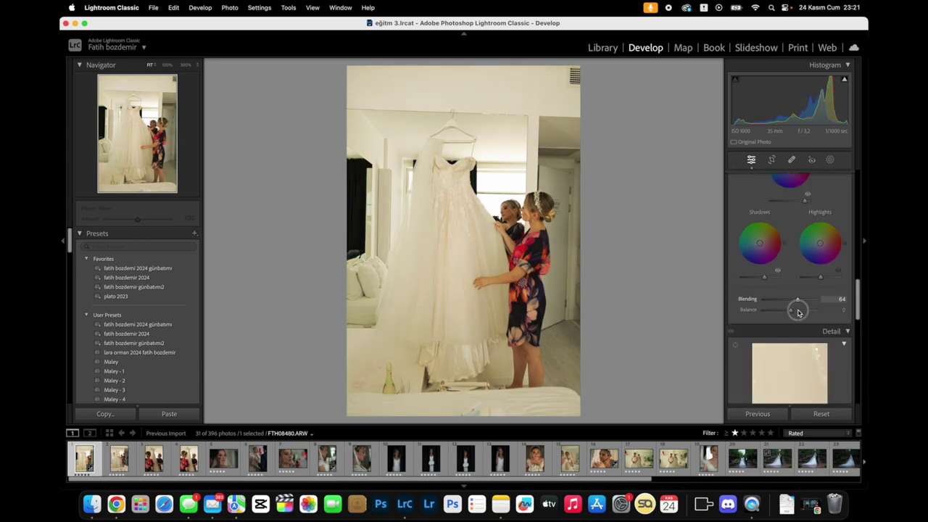
click(822, 414)
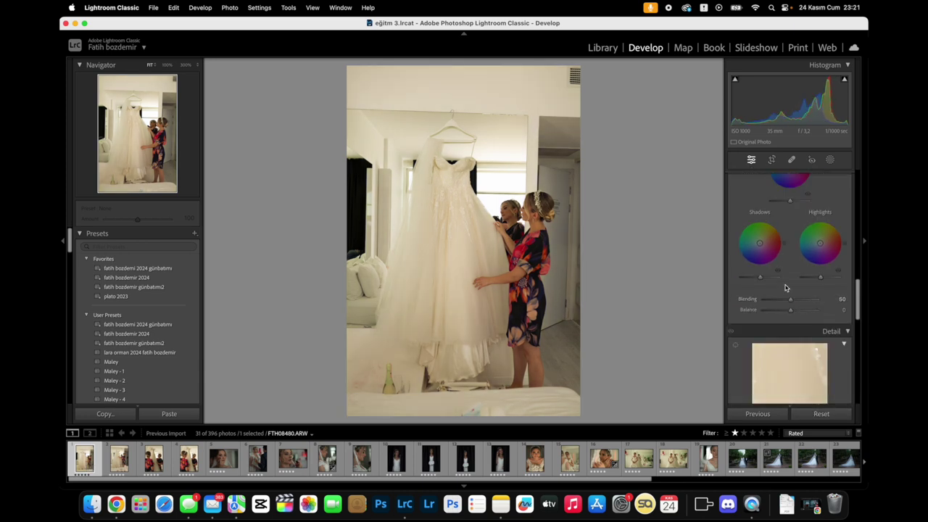
scroll(773, 295, down, 3)
scroll(772, 295, down, 2)
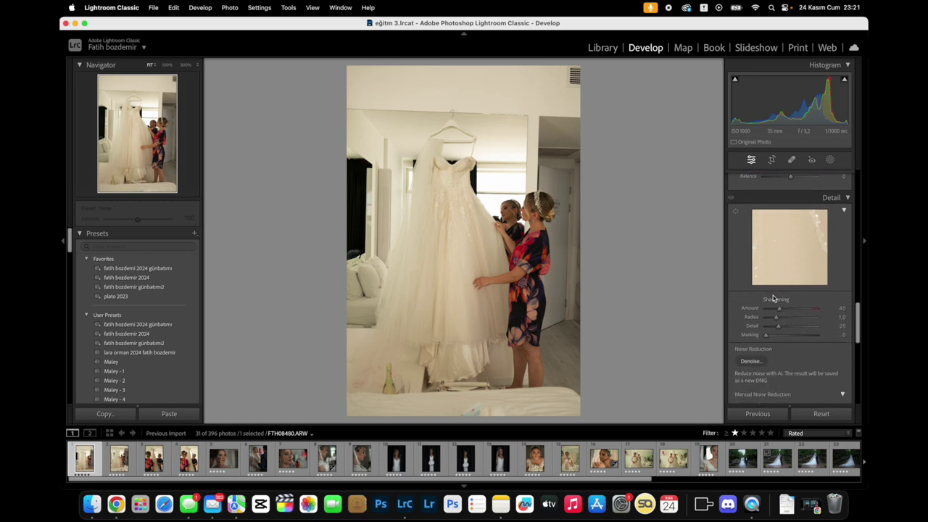
- Zoom to 100% on the faces and trial sharpening and noise reduction, then reset them
scroll(817, 241, up, 1)
mouse_move(780, 314)
mouse_down()
mouse_move(820, 317)
mouse_move(820, 333)
mouse_move(789, 332)
mouse_move(799, 314)
mouse_up()
key(z)
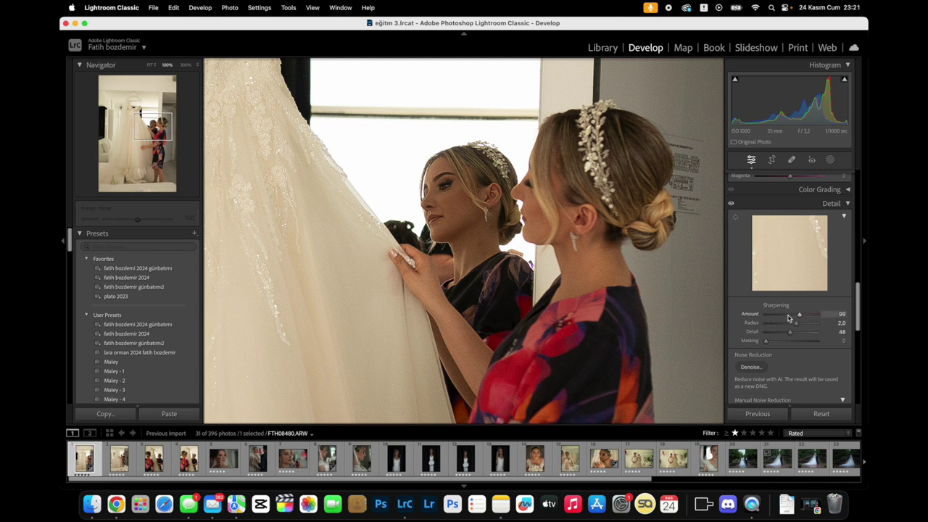
scroll(779, 326, down, 5)
mouse_move(767, 233)
mouse_down()
mouse_move(825, 232)
mouse_move(742, 241)
mouse_up()
scroll(742, 243, down, 1)
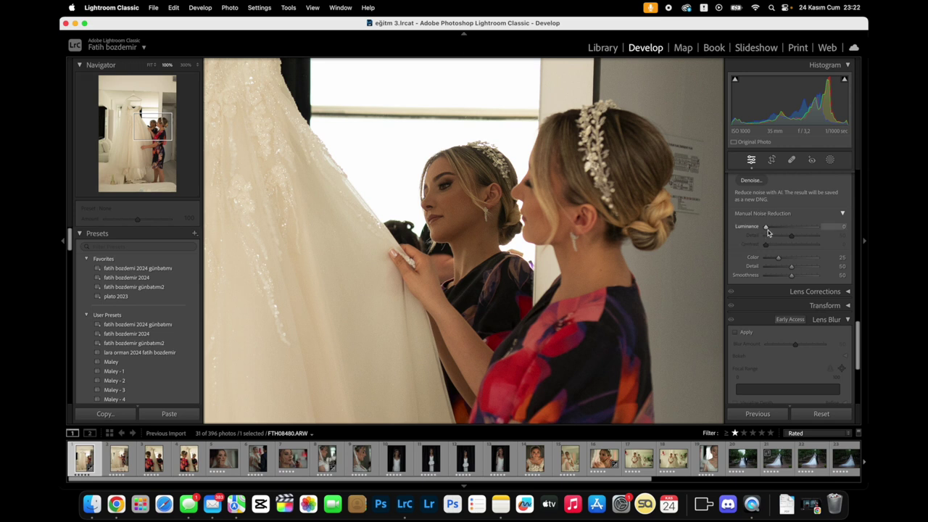
scroll(769, 230, up, 2)
scroll(774, 225, up, 1)
scroll(780, 219, up, 2)
mouse_move(784, 211)
mouse_down()
mouse_move(820, 211)
mouse_move(804, 221)
mouse_up()
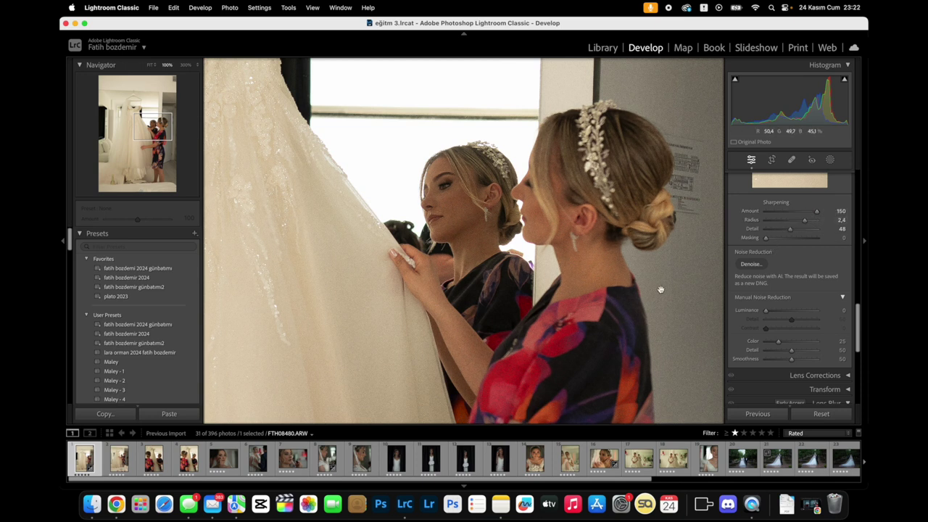
drag(660, 290, 656, 232)
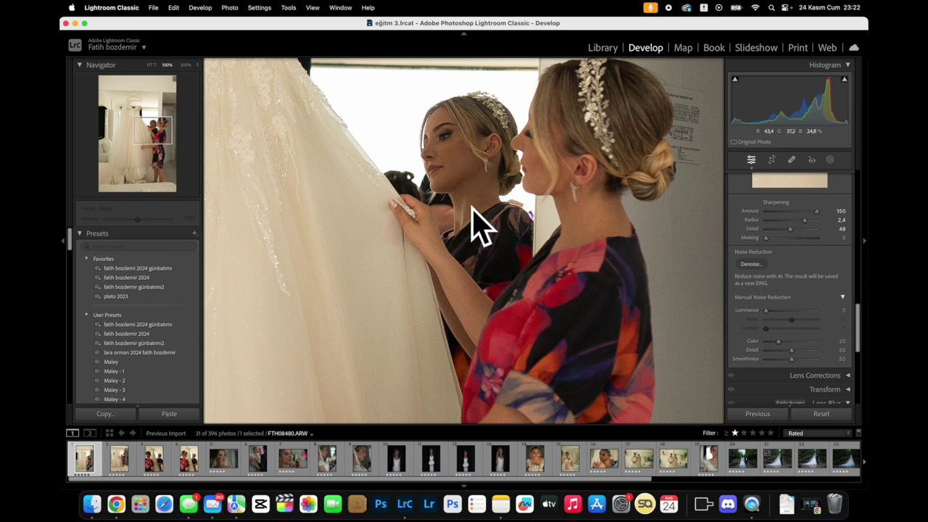
drag(749, 313, 767, 310)
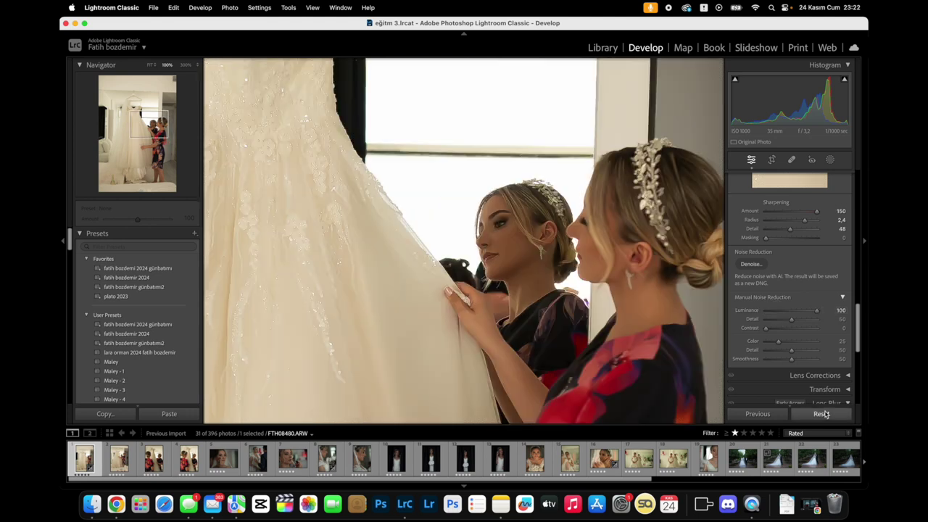
click(823, 414)
- Set sharpening to Amount 150, Radius 3.0, Detail 100, Masking 0, with Luminance noise reduction 100
mouse_move(783, 211)
mouse_down()
mouse_move(817, 211)
mouse_move(819, 229)
mouse_up()
mouse_move(766, 238)
mouse_down()
mouse_move(825, 237)
mouse_move(698, 234)
mouse_up()
drag(544, 298, 520, 237)
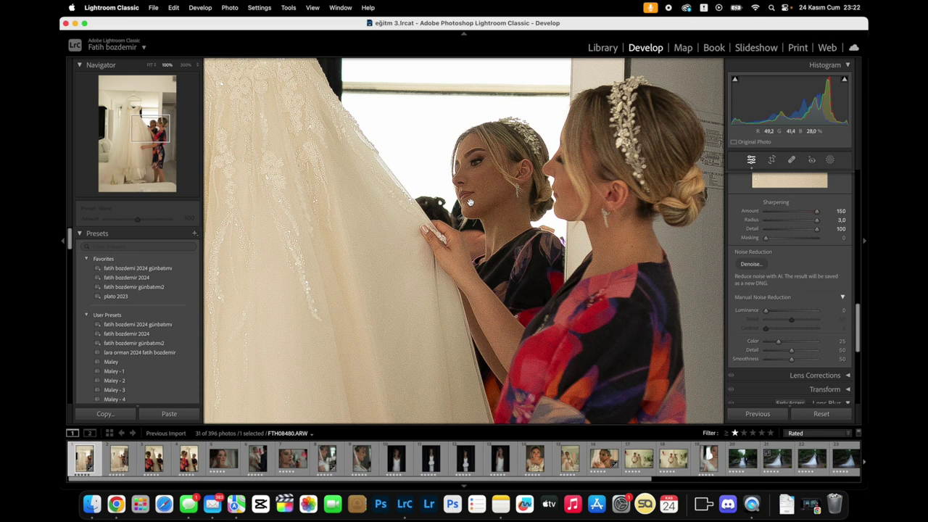
drag(786, 311, 778, 312)
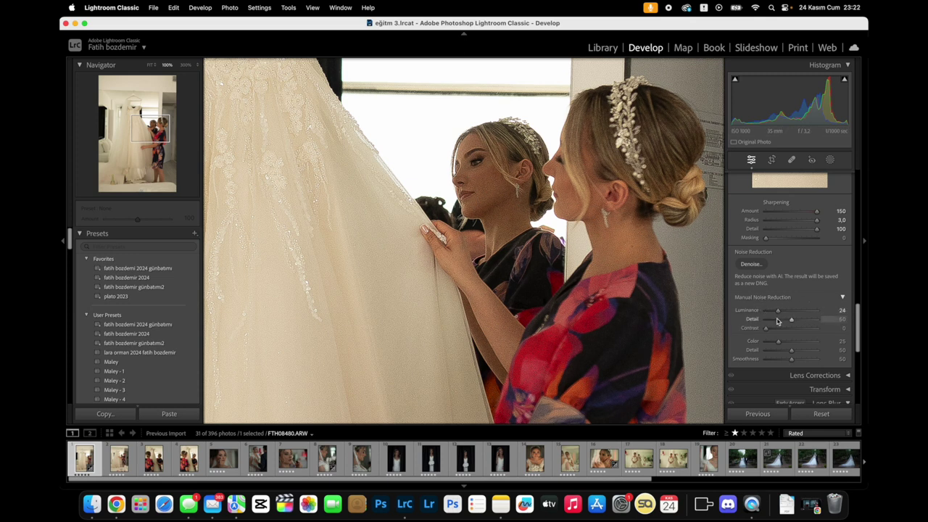
drag(779, 310, 816, 310)
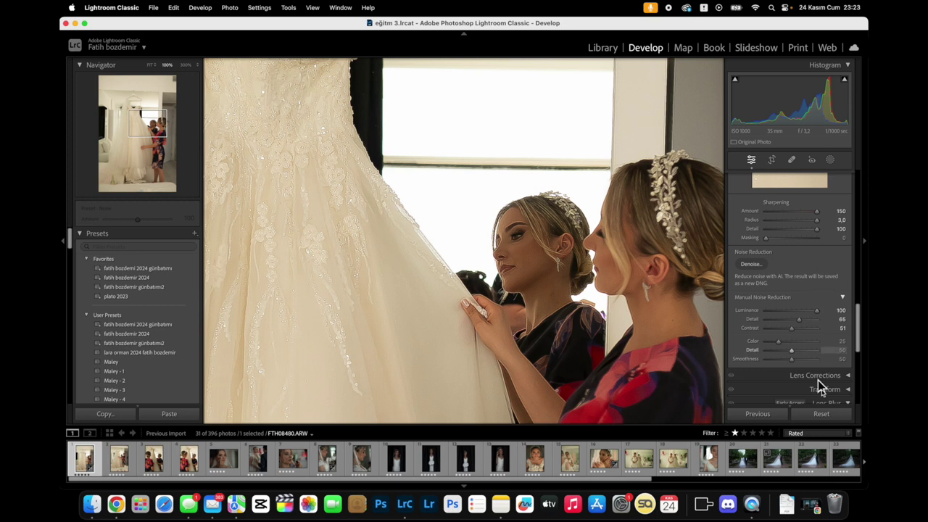
- Reset luminance noise reduction to 0, fit the photo, and compare with and without profile corrections
click(821, 413)
click(815, 375)
scroll(760, 334, down, 3)
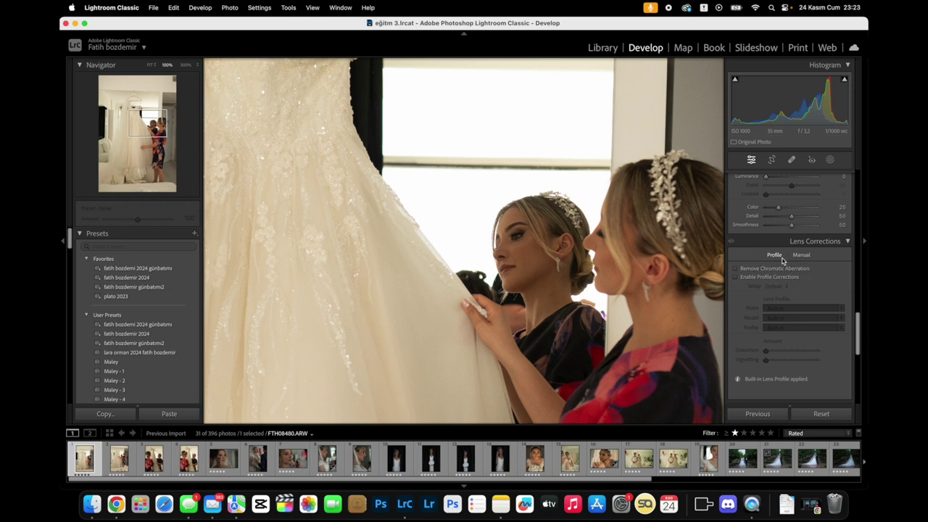
click(736, 276)
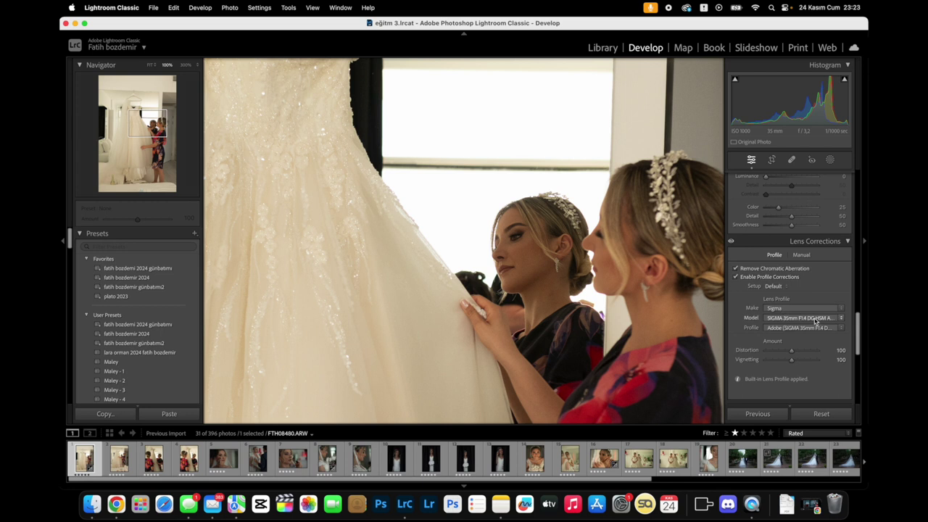
scroll(813, 321, down, 2)
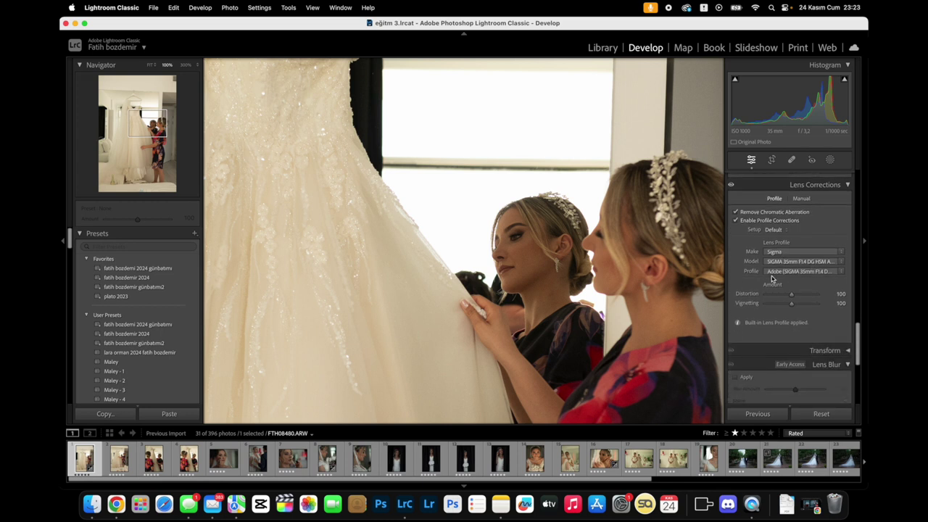
click(735, 252)
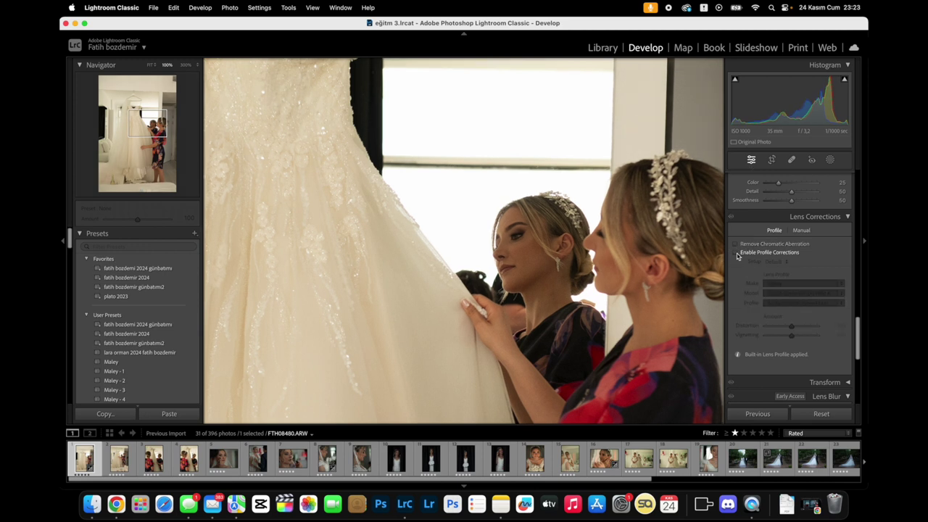
click(736, 244)
click(612, 252)
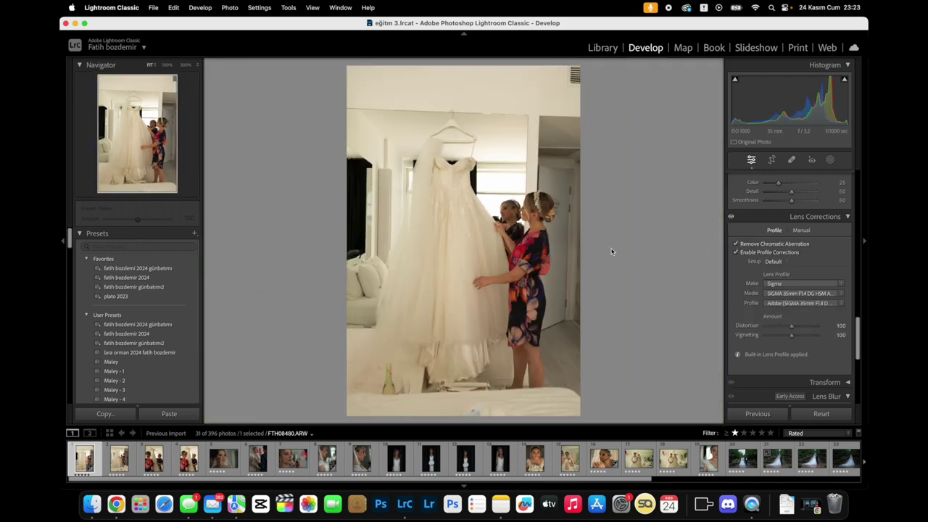
click(736, 251)
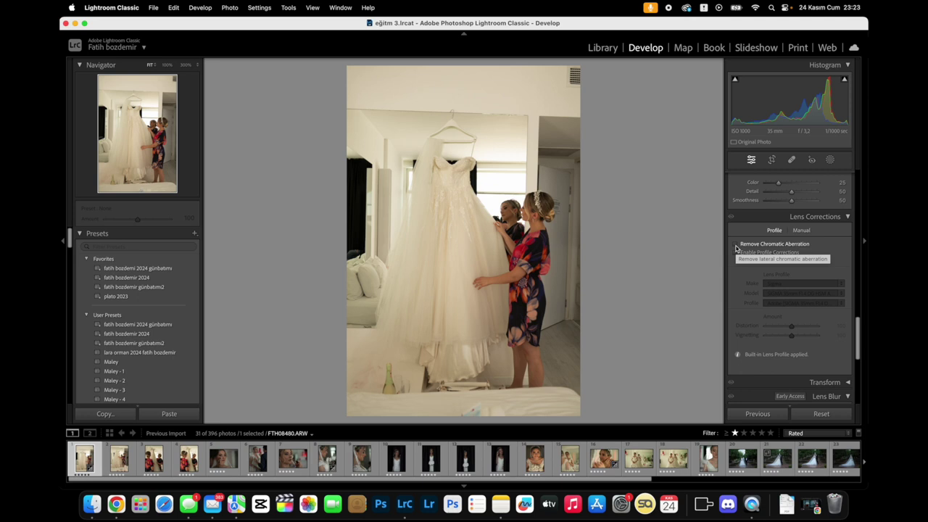
- Toggle Remove Chromatic Aberration and repeatedly compare the corners with profile corrections on and off
click(736, 246)
scroll(736, 248, down, 1)
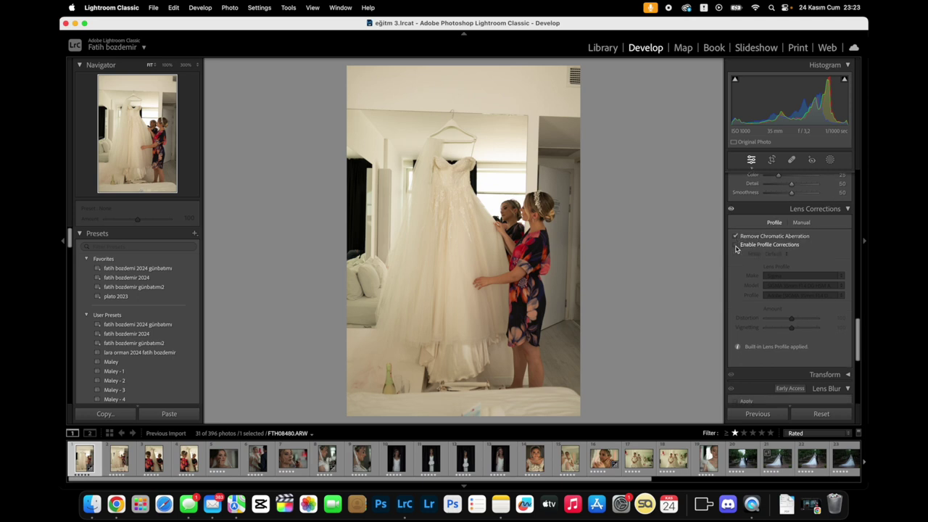
click(736, 245)
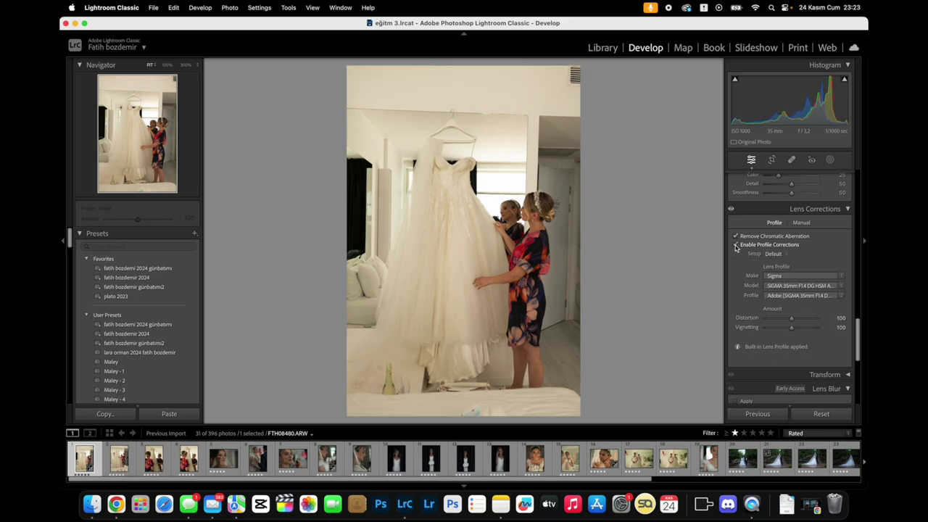
click(736, 245)
click(736, 245)
click(736, 245)
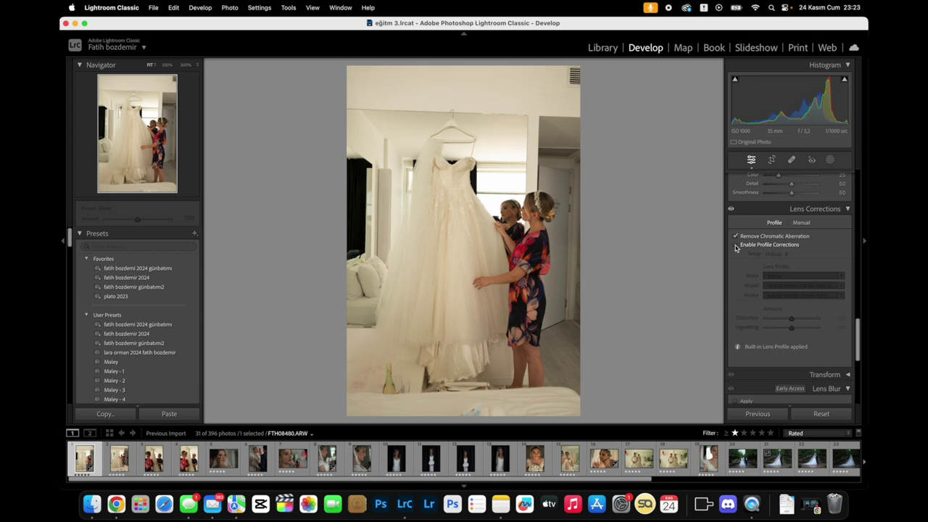
click(736, 245)
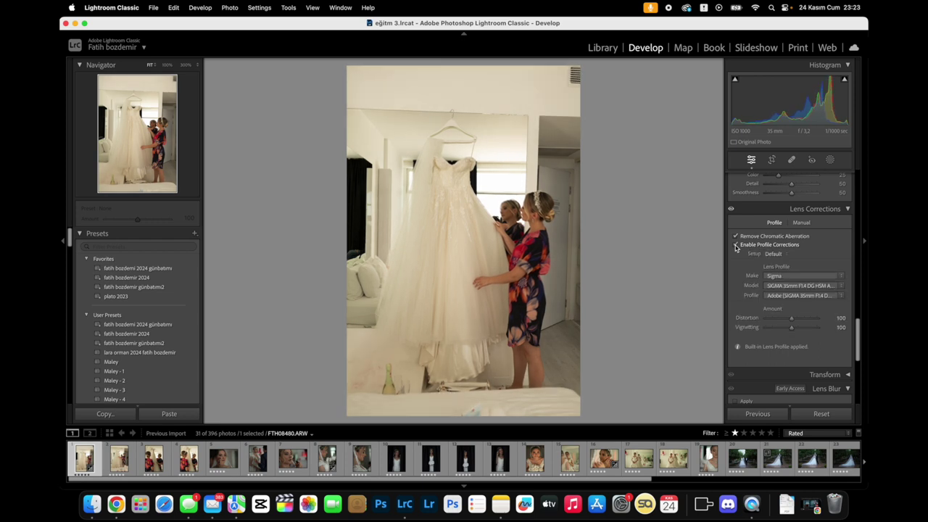
click(736, 245)
click(736, 245)
click(736, 246)
click(736, 245)
click(736, 245)
click(736, 245)
- Test profile Distortion at 104 and adjust Vignetting, briefly checking the Manual lens settings
drag(790, 320, 771, 324)
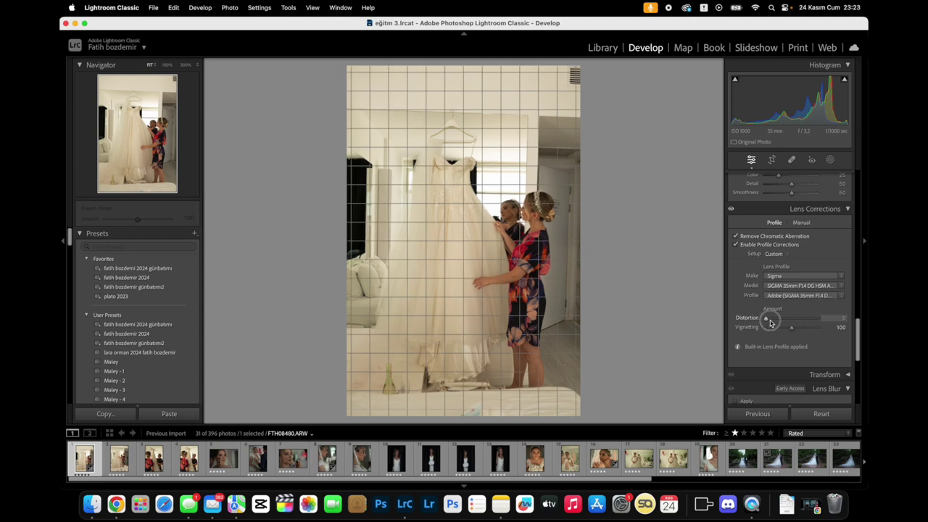
mouse_move(771, 324)
mouse_down()
mouse_move(794, 321)
mouse_move(728, 327)
mouse_up()
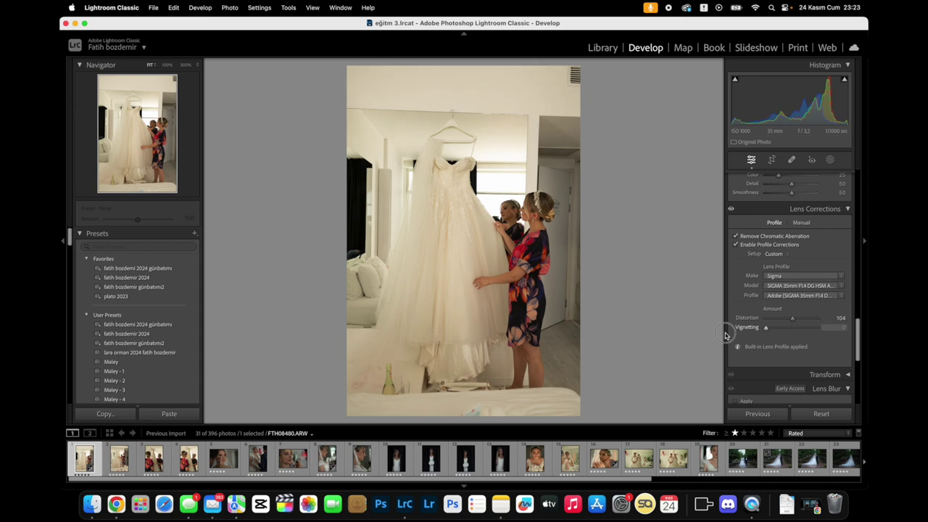
drag(812, 326, 789, 327)
click(802, 223)
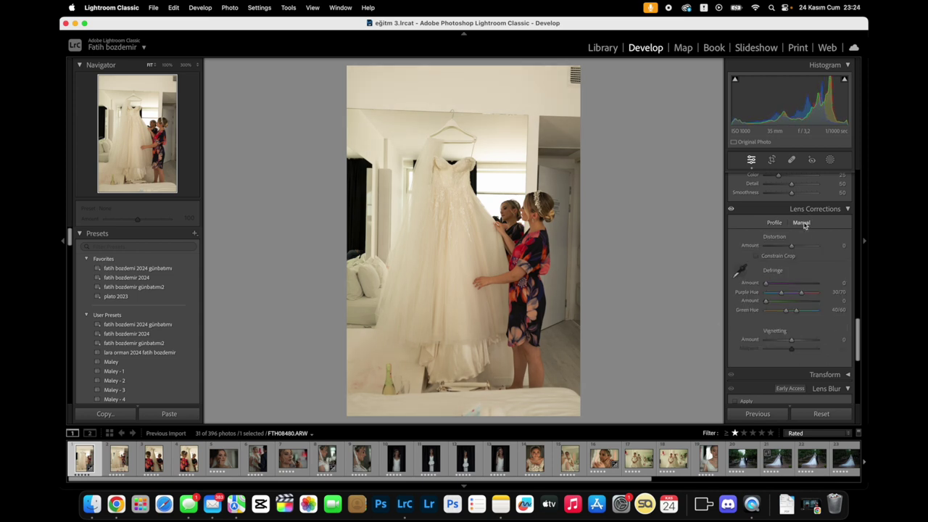
scroll(767, 276, down, 1)
scroll(768, 286, up, 1)
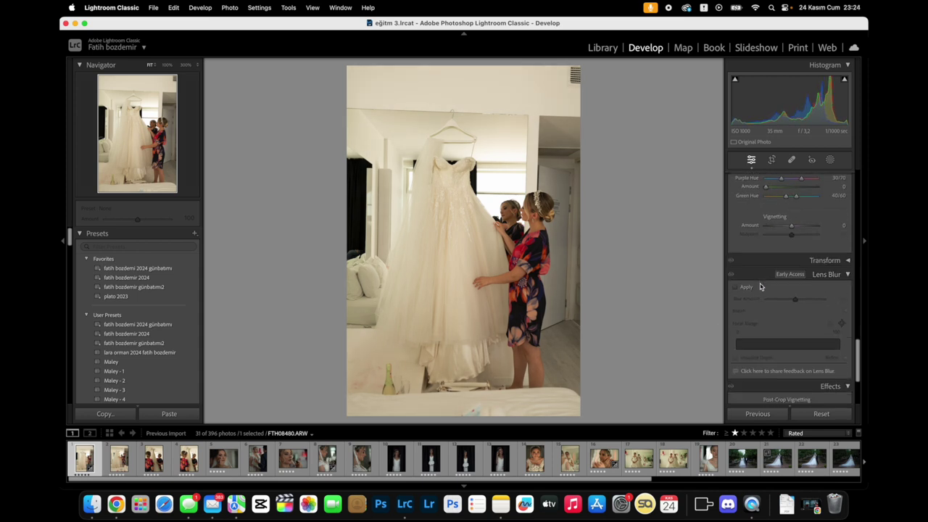
scroll(773, 297, up, 2)
click(774, 270)
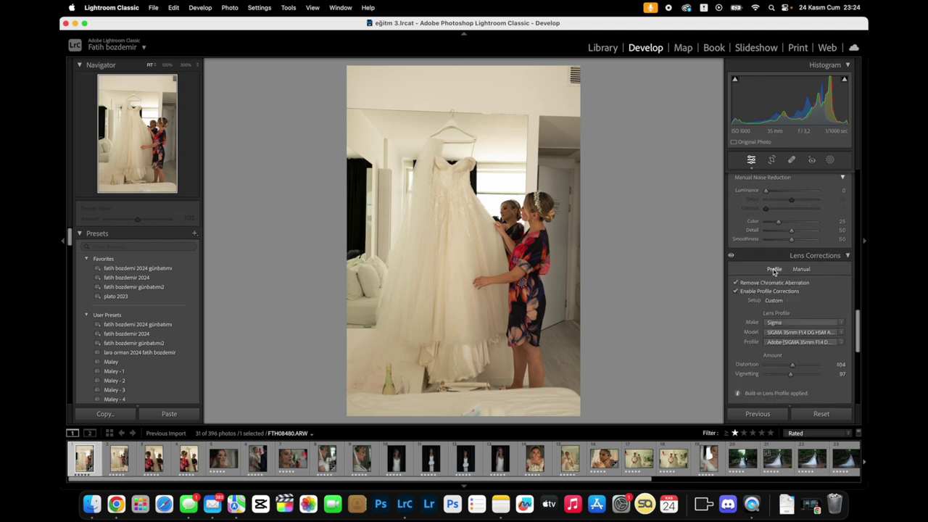
- Try the Sony 50mm F1.4 lens profile, then turn profile corrections off and collapse Lens Corrections
click(736, 291)
click(736, 291)
click(802, 322)
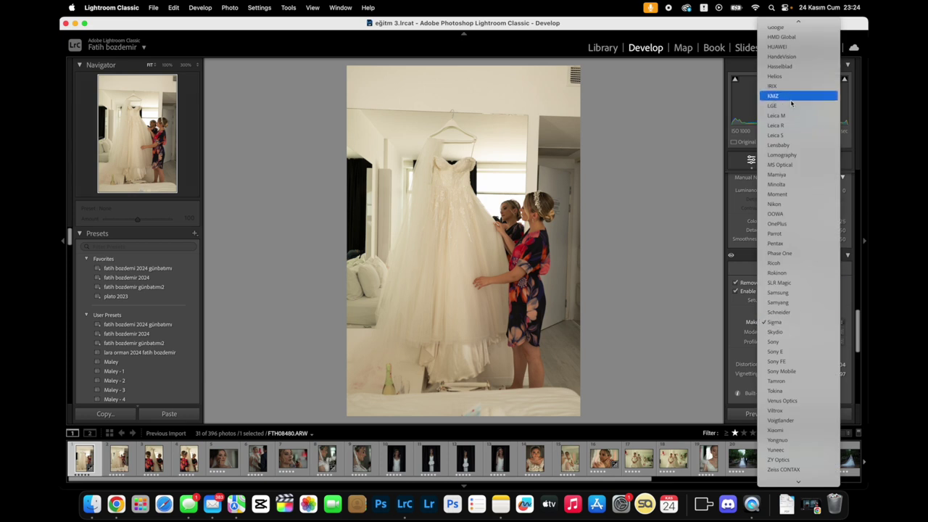
click(774, 341)
click(783, 332)
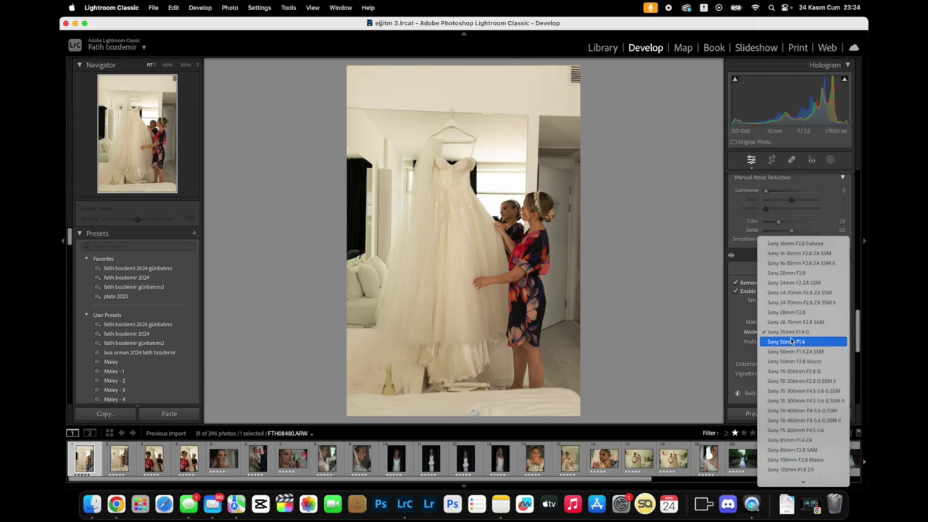
click(789, 342)
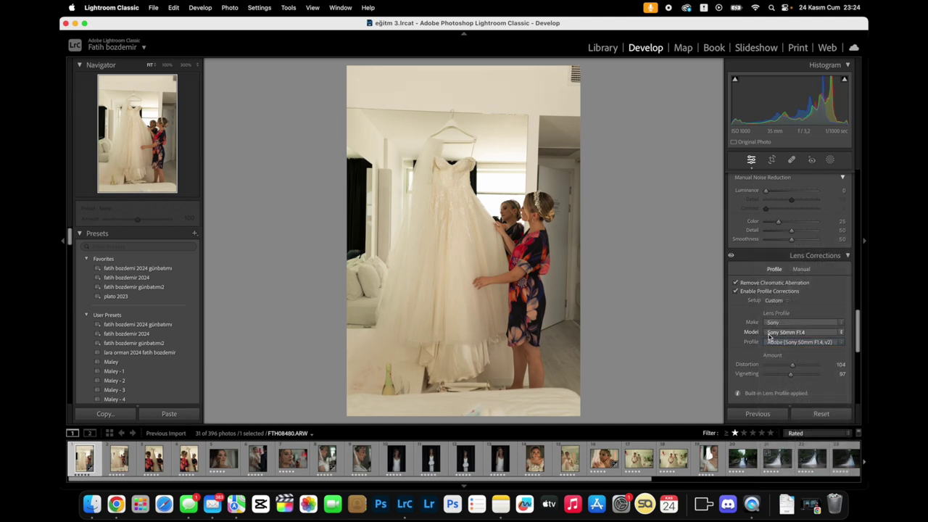
click(734, 291)
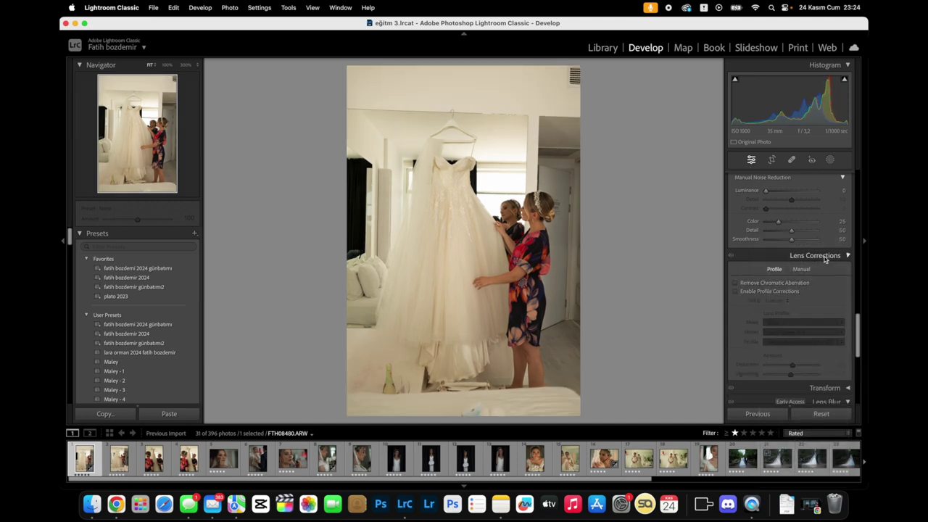
click(805, 258)
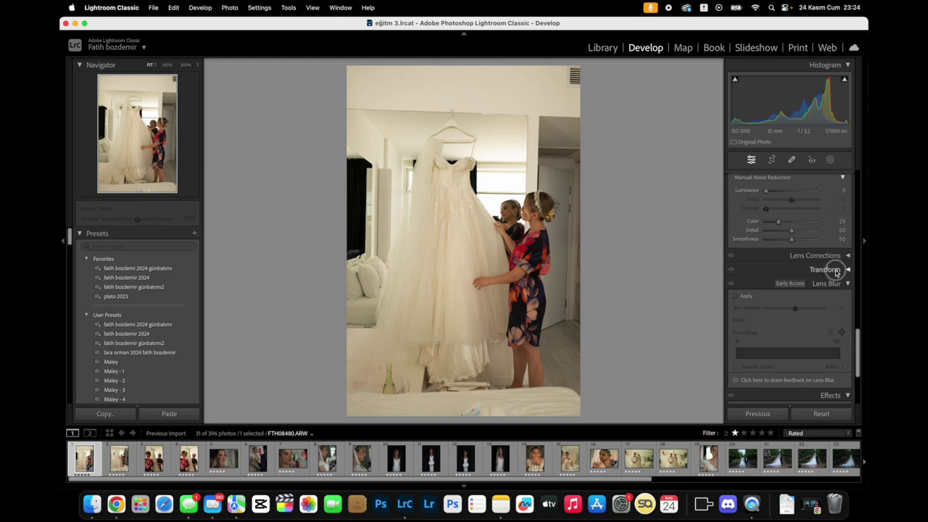
- Apply Upright Auto perspective correction after trying Guided and other Upright modes
click(827, 269)
scroll(773, 302, down, 3)
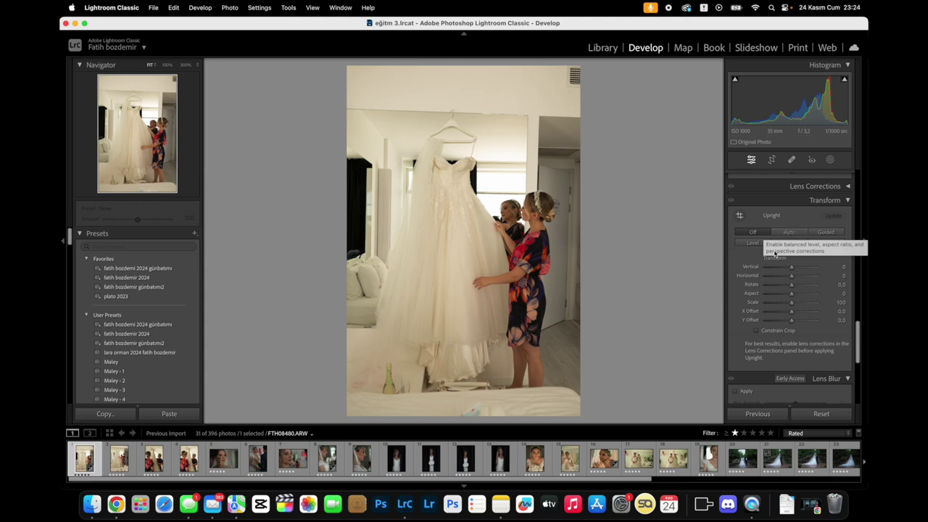
click(785, 232)
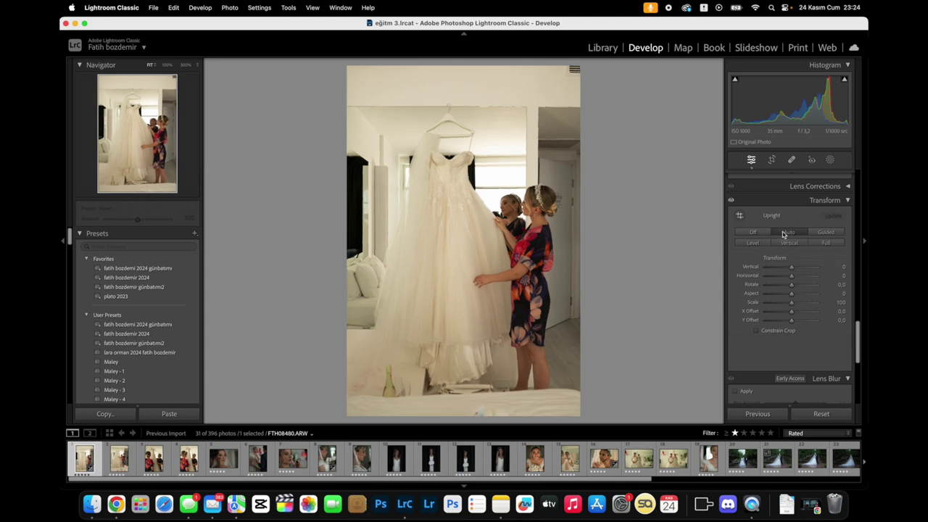
click(826, 220)
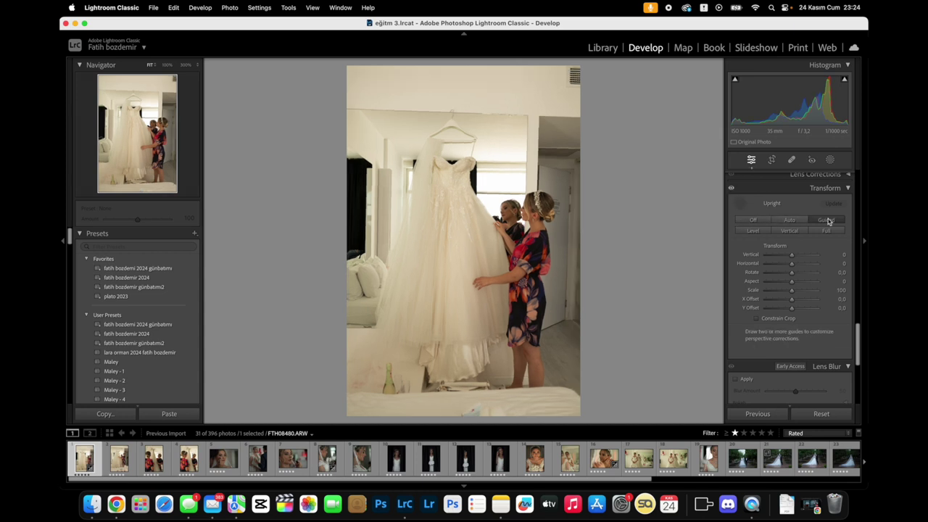
click(758, 232)
click(789, 230)
click(792, 220)
- Test a strong Vertical transform of -69, then reset Vertical to 0
scroll(779, 229, down, 1)
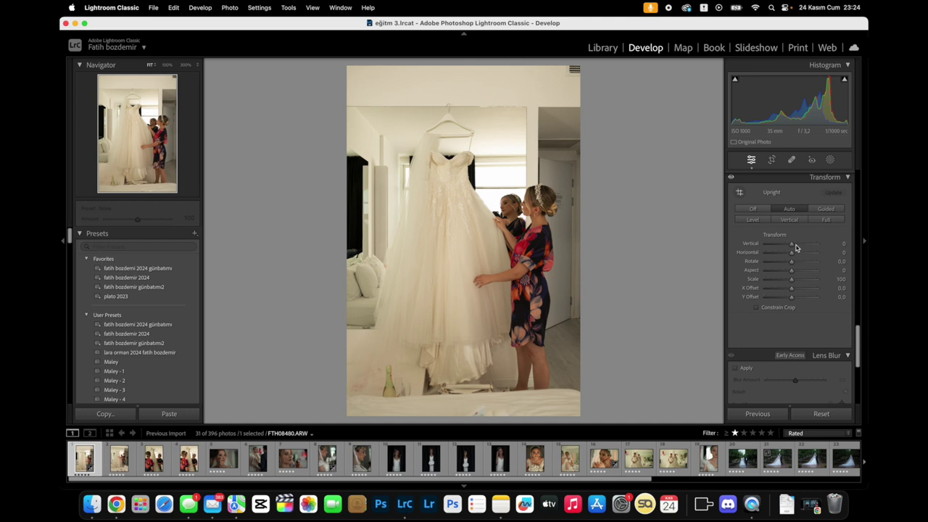
drag(793, 247, 777, 258)
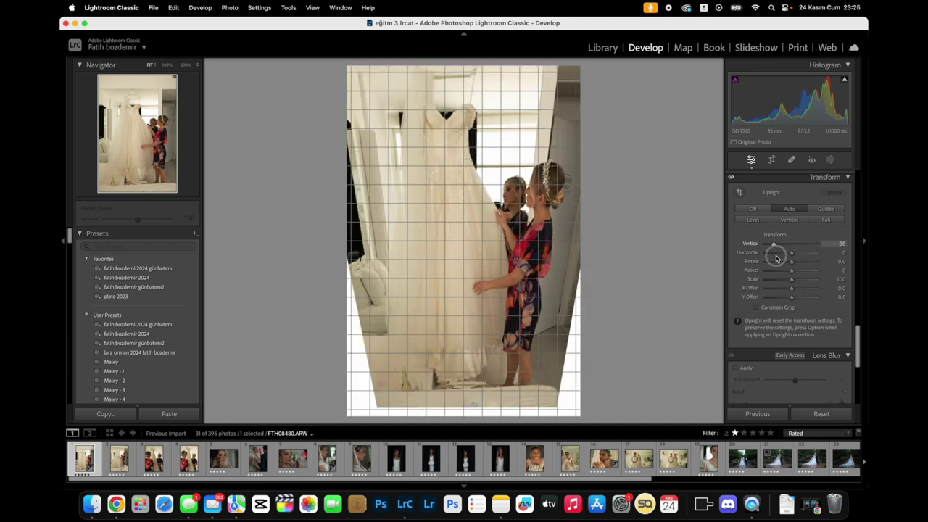
drag(777, 258, 781, 239)
double_click(781, 239)
scroll(798, 243, down, 3)
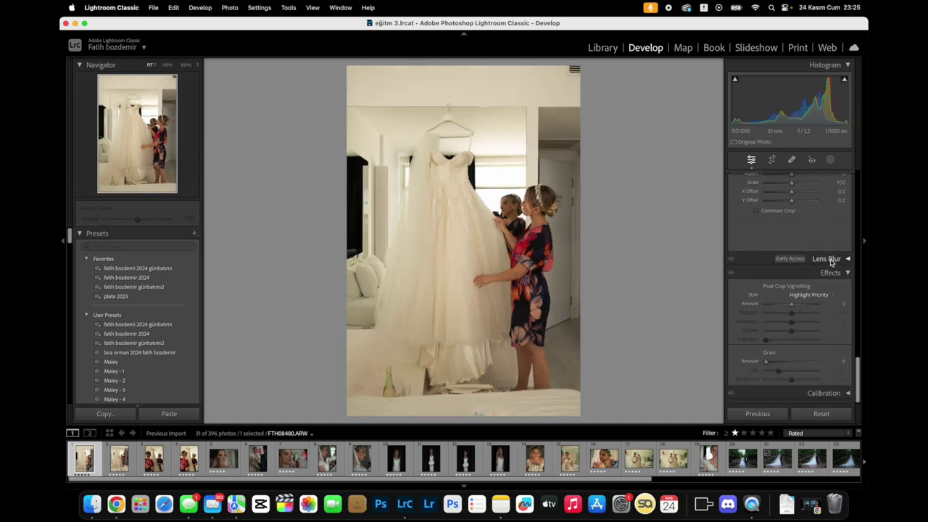
- Switch to the garden couple photo FTH08667 and dismiss the Lens Blur early access notice
click(832, 260)
click(735, 268)
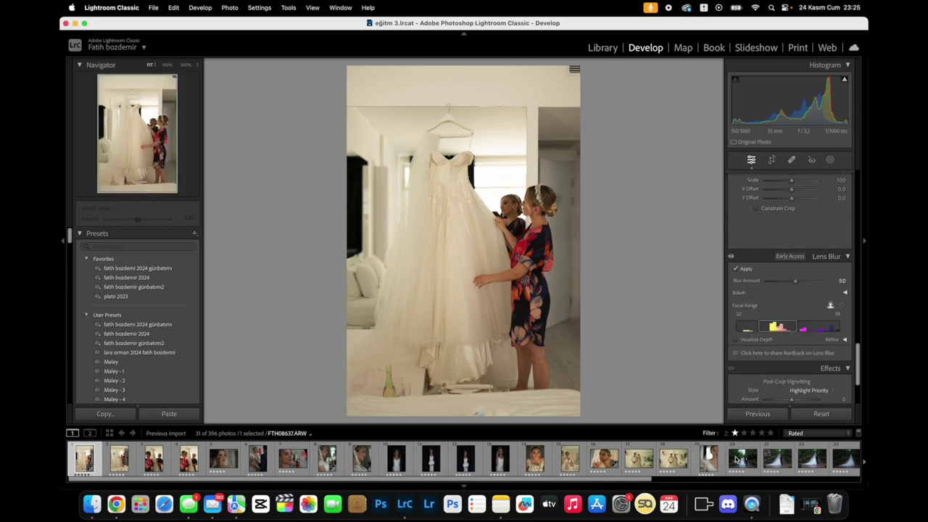
click(778, 458)
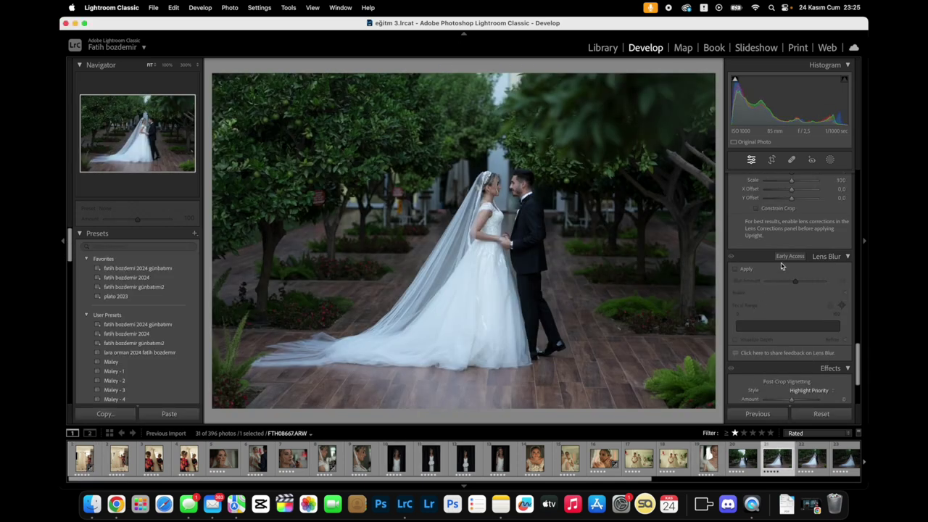
click(823, 258)
click(791, 259)
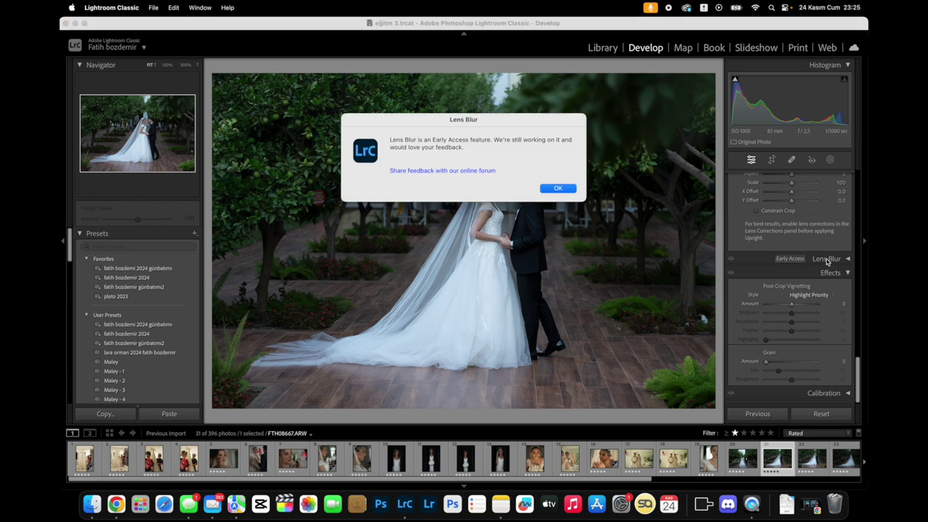
click(569, 191)
- Turn on Lens Blur with Blur Amount raised to 96, then collapse the panel
click(817, 259)
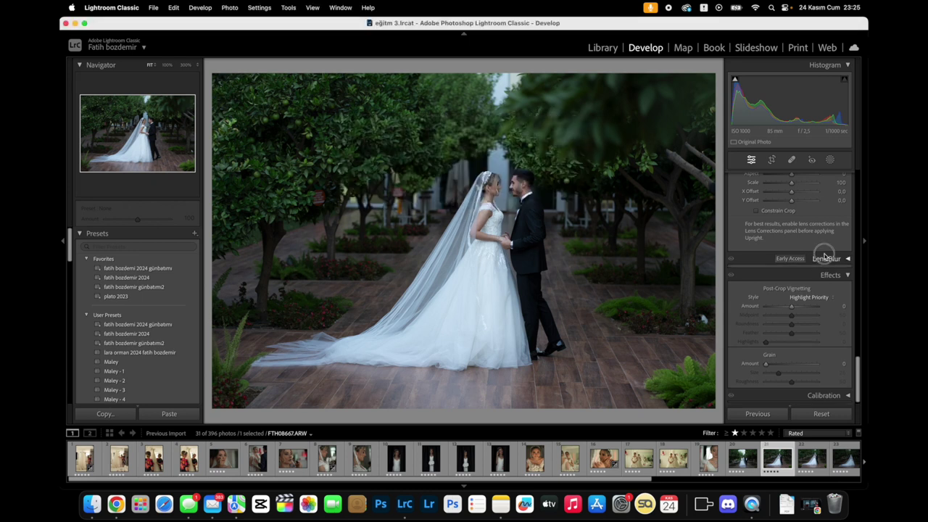
click(736, 272)
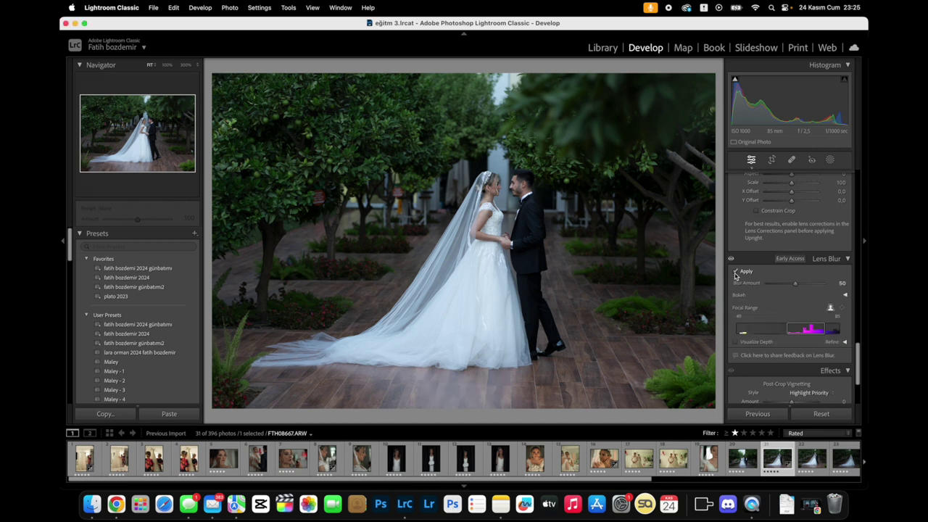
click(817, 282)
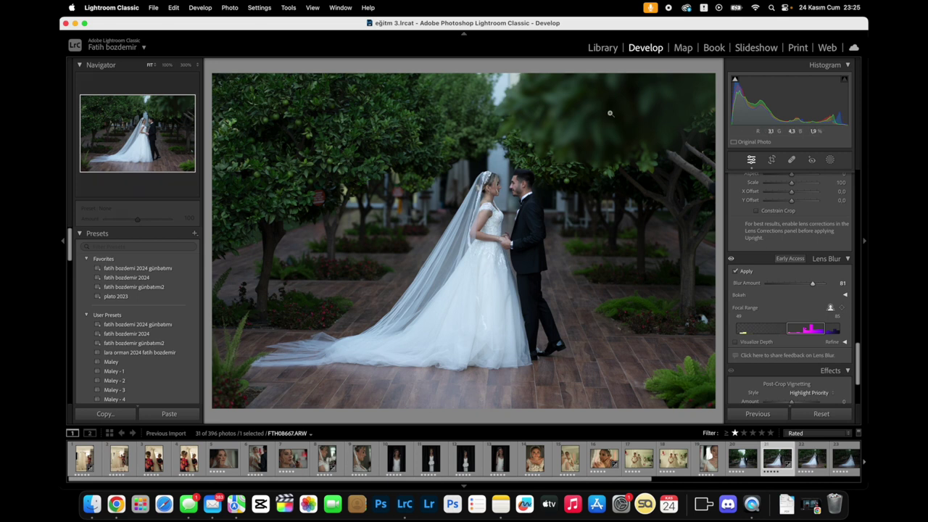
scroll(777, 268, up, 2)
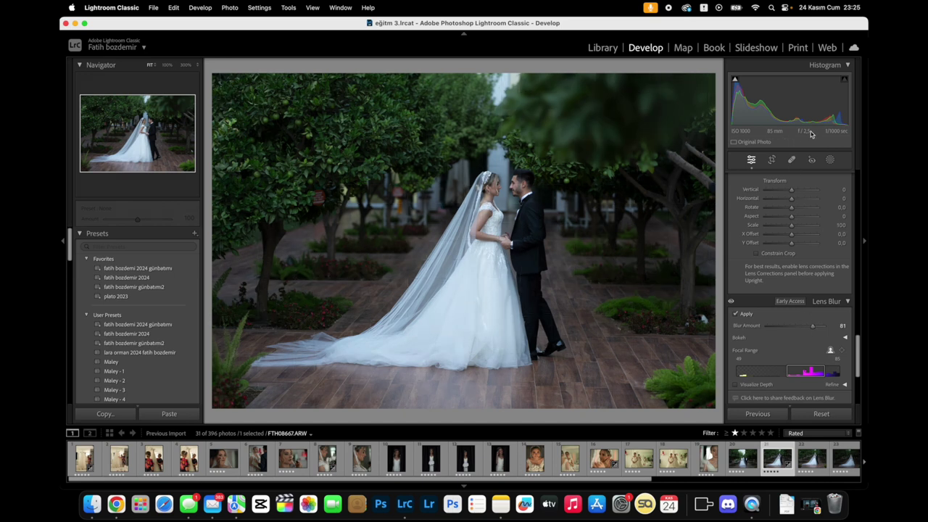
scroll(796, 314, down, 1)
mouse_move(813, 316)
mouse_down()
mouse_move(801, 323)
mouse_move(822, 319)
mouse_up()
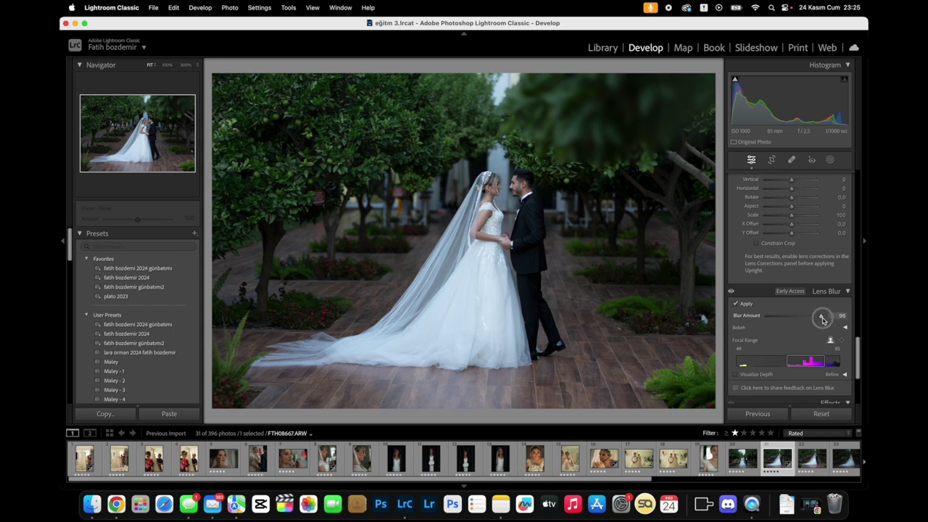
scroll(823, 312, down, 2)
click(820, 268)
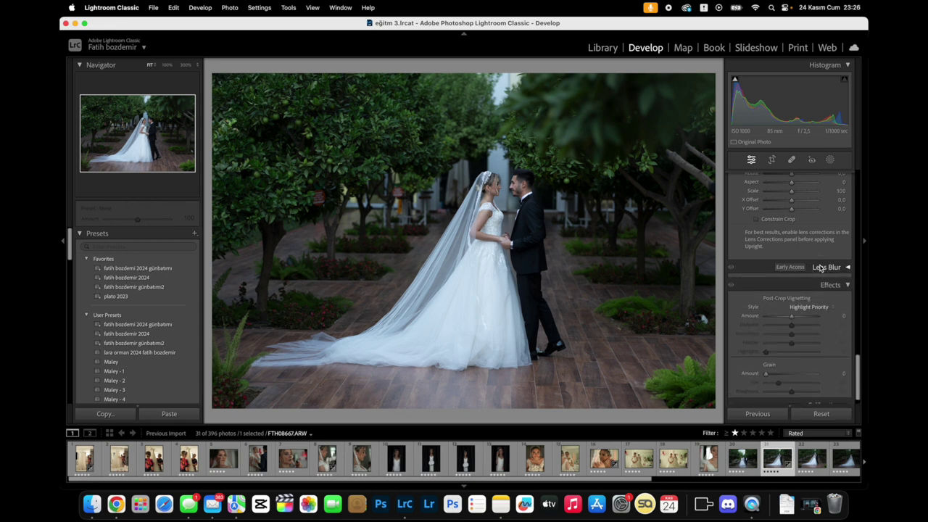
- Try darkening and lightening post-crop vignettes, settle near Amount -60, then reset Effects
click(836, 382)
mouse_move(791, 304)
mouse_down()
mouse_move(767, 309)
mouse_move(789, 308)
mouse_move(767, 309)
mouse_move(807, 331)
mouse_move(752, 344)
mouse_move(784, 342)
mouse_up()
mouse_move(780, 304)
mouse_down()
mouse_move(810, 305)
mouse_move(752, 311)
mouse_move(818, 309)
mouse_move(757, 308)
mouse_move(807, 312)
mouse_move(788, 314)
mouse_move(817, 340)
mouse_up()
drag(766, 304, 776, 306)
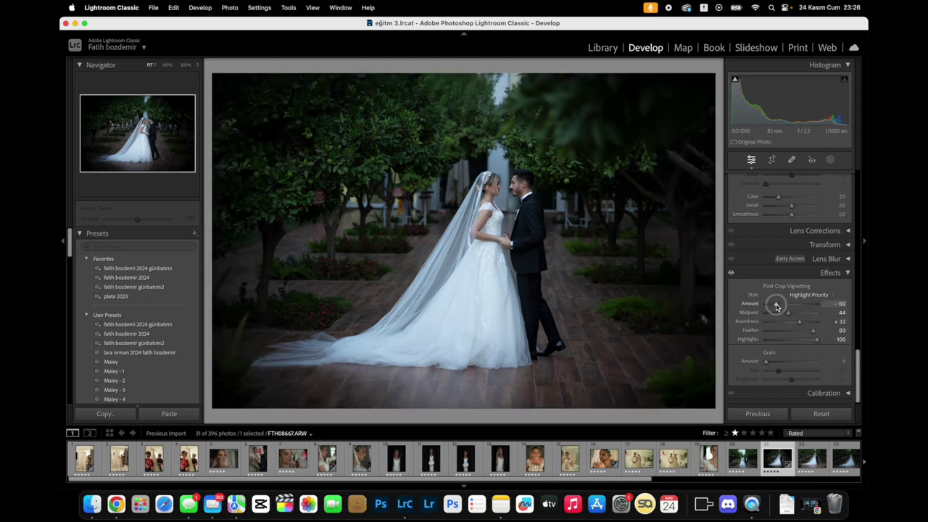
click(820, 414)
- Zoom to 100% on the faces, test Grain up to Amount 100, then reset grain to 0
click(776, 361)
click(504, 178)
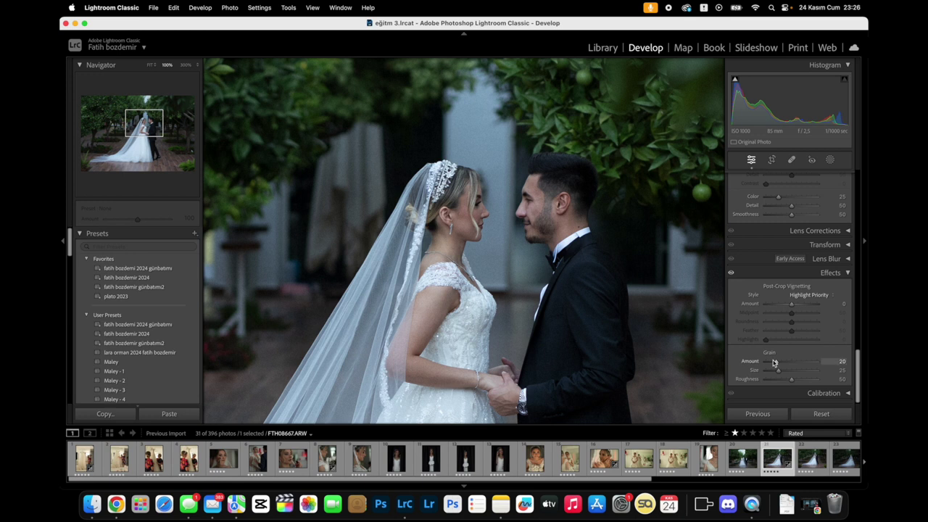
mouse_move(776, 361)
mouse_down()
mouse_move(812, 361)
mouse_move(800, 369)
mouse_move(782, 361)
mouse_up()
mouse_move(782, 362)
mouse_down()
mouse_move(800, 363)
mouse_move(764, 366)
mouse_move(835, 360)
mouse_move(812, 369)
mouse_move(835, 373)
mouse_move(722, 379)
mouse_up()
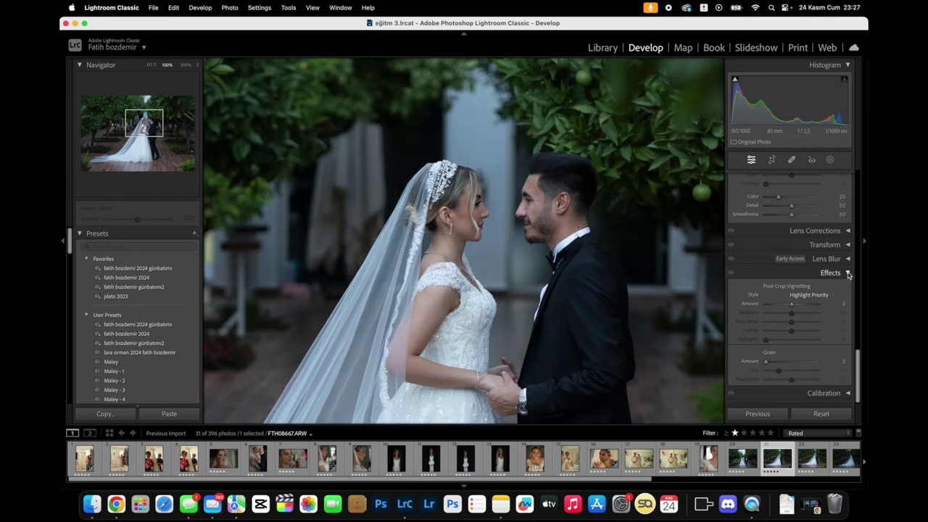
click(830, 273)
- Set Calibration to Shadows Tint +66, Red Hue +7/Saturation +30, Green Hue +31/Saturation -17
click(824, 393)
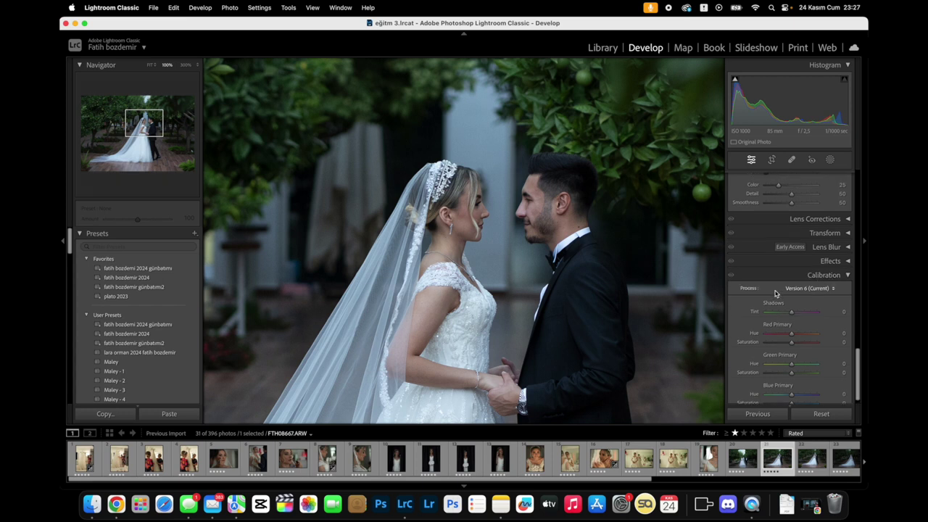
scroll(520, 303, down, 5)
scroll(520, 303, up, 5)
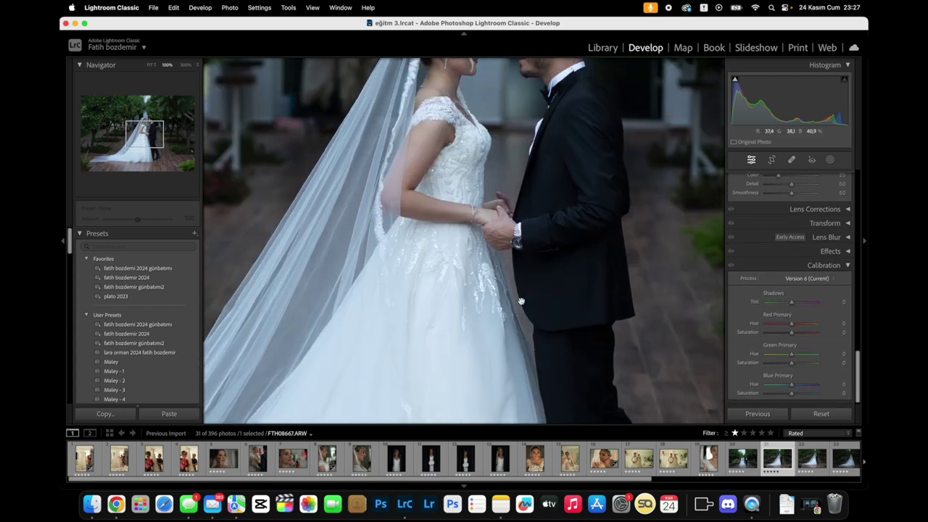
drag(791, 301, 796, 305)
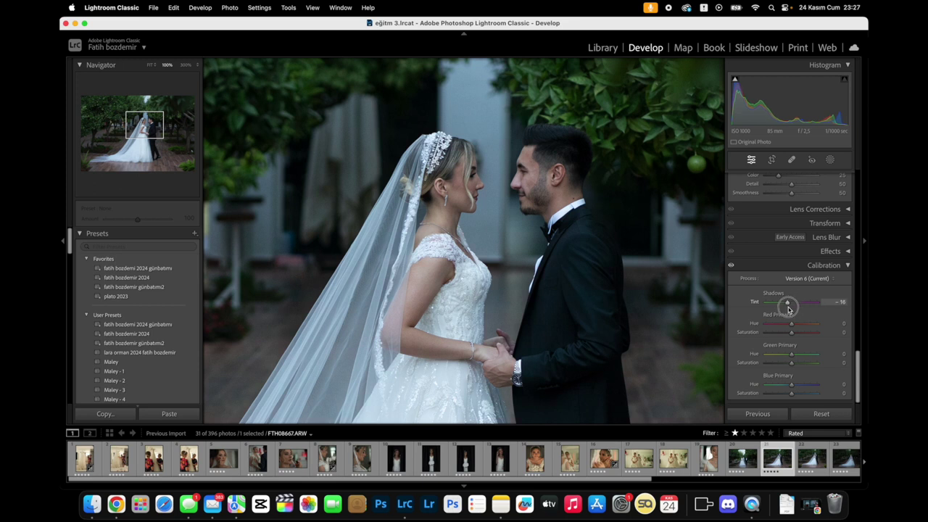
mouse_move(796, 305)
mouse_down()
mouse_move(788, 314)
mouse_move(803, 303)
mouse_move(791, 326)
mouse_move(799, 334)
mouse_move(792, 355)
mouse_move(805, 366)
mouse_move(785, 367)
mouse_move(799, 355)
mouse_up()
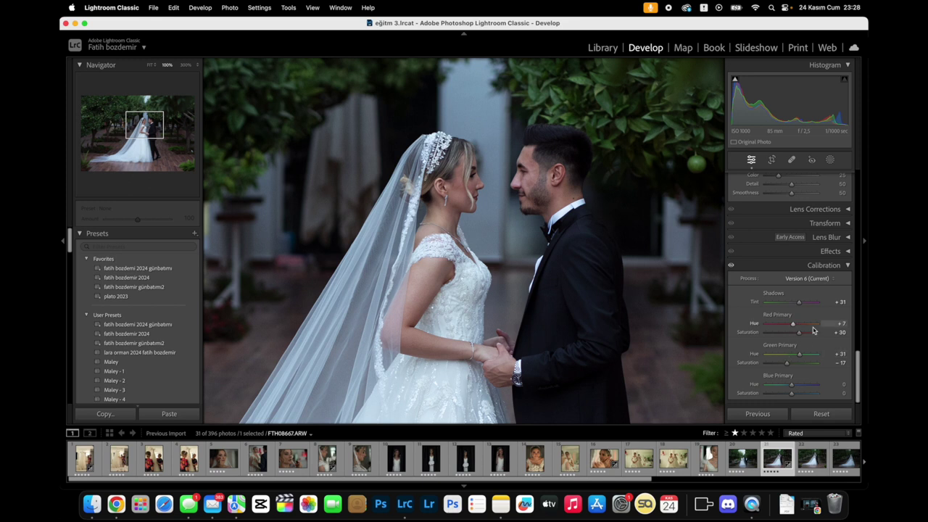
mouse_move(801, 305)
mouse_down()
mouse_move(825, 304)
mouse_move(811, 306)
mouse_up()
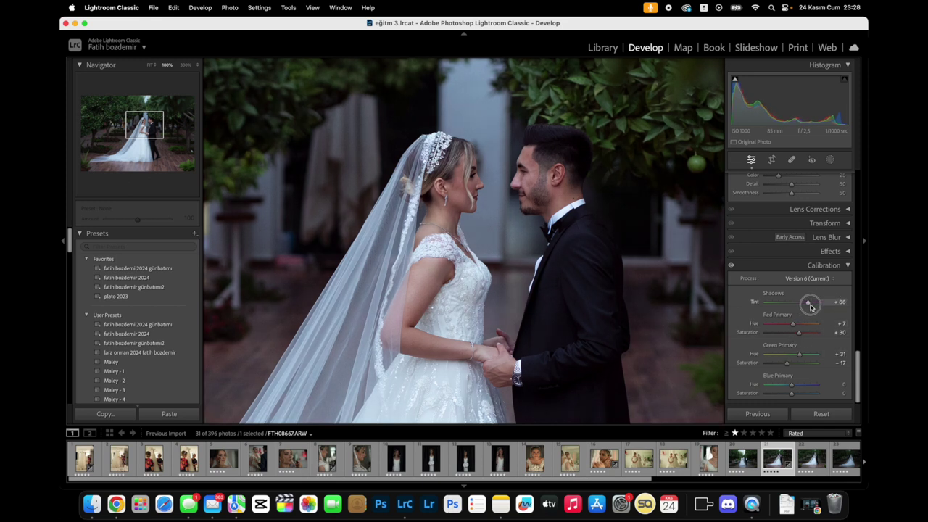
click(194, 233)
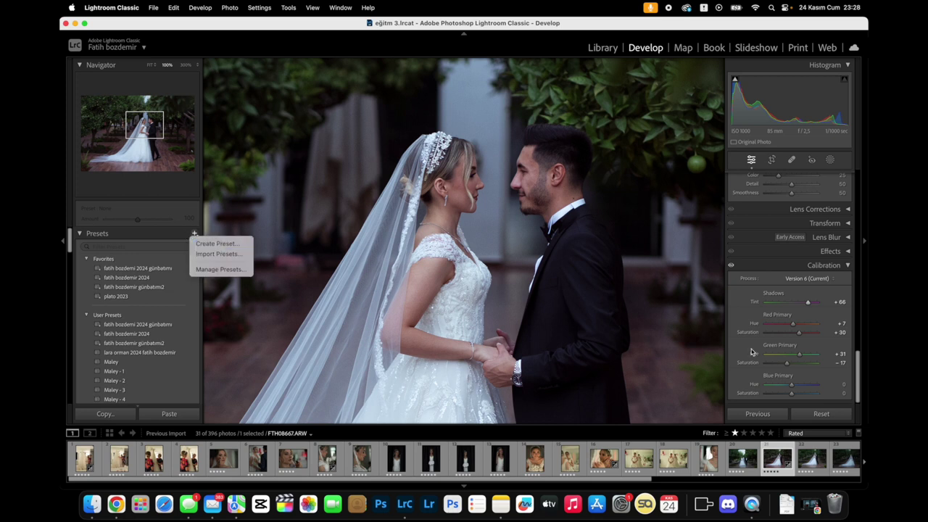
- Collapse Basic, Tone Curve and Color Mixer, then apply the favourite preset 'fatih bozdemir günbatımı2'
drag(857, 390, 852, 176)
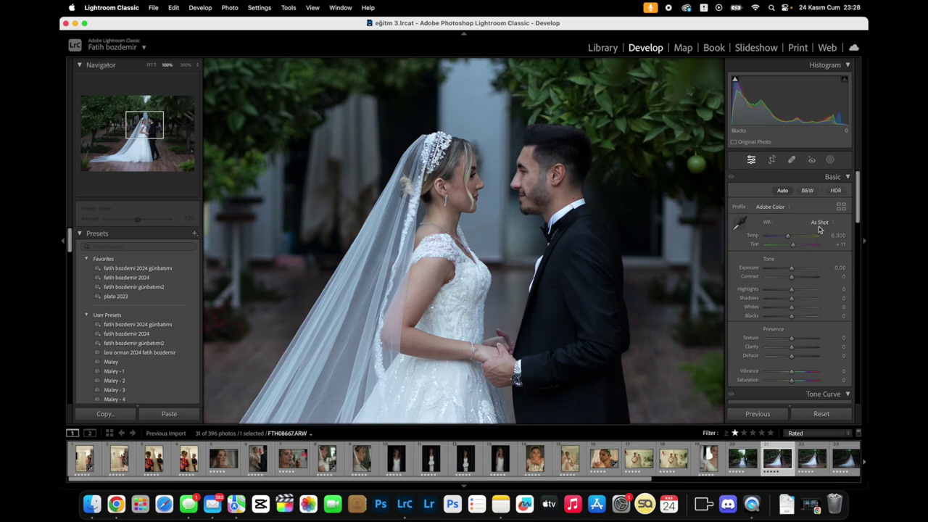
click(838, 177)
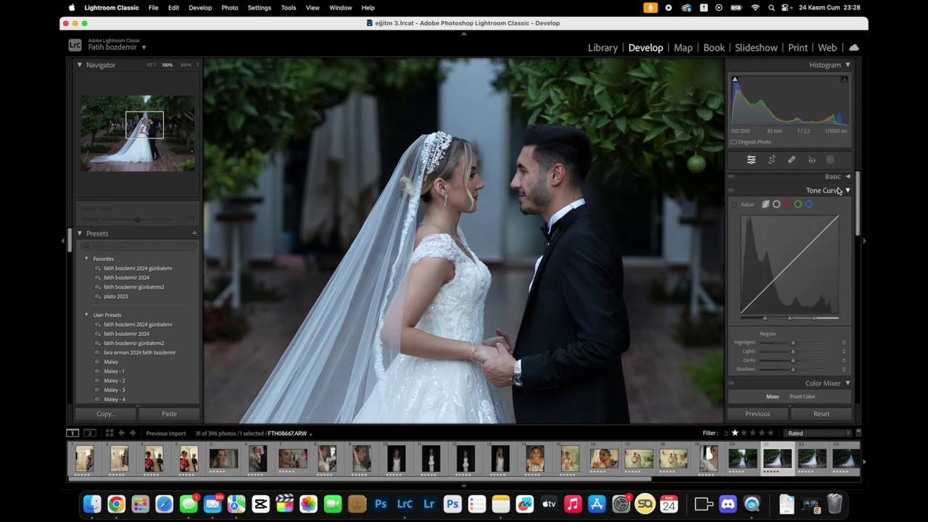
click(839, 190)
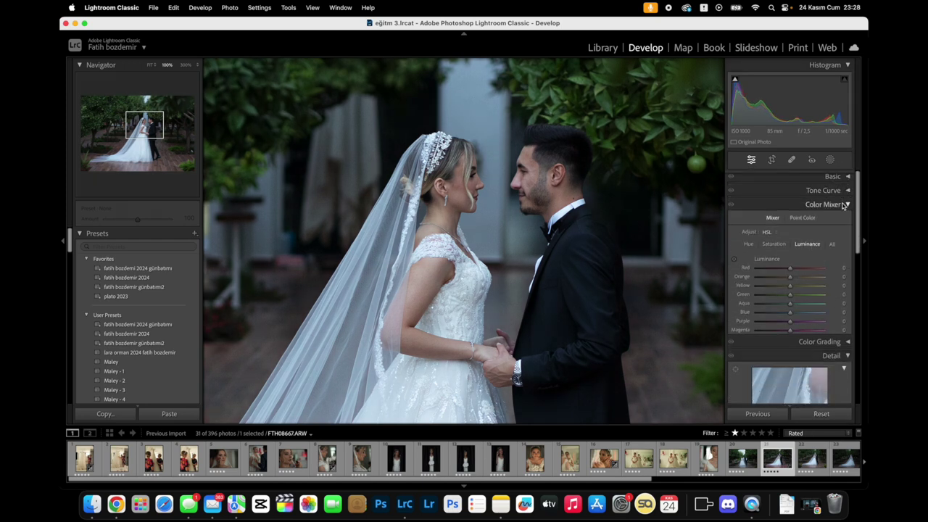
click(844, 206)
key(q)
click(798, 162)
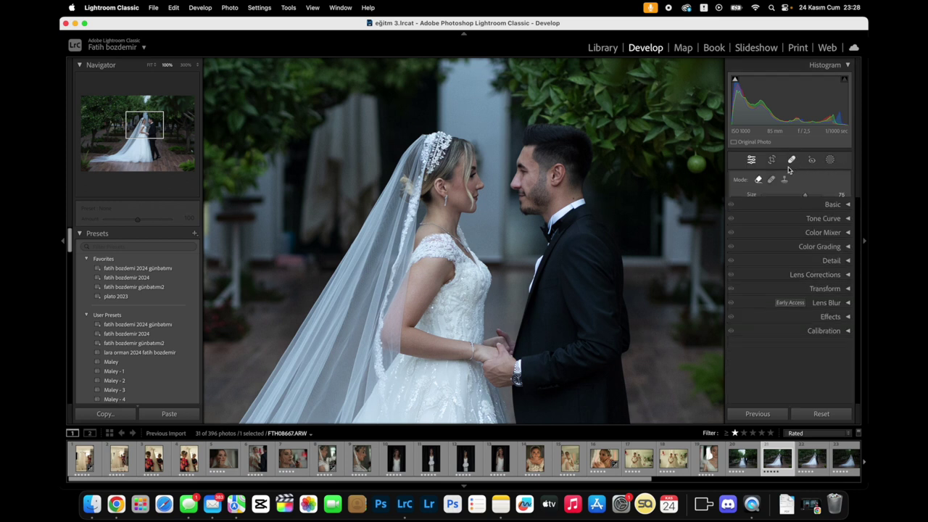
click(832, 161)
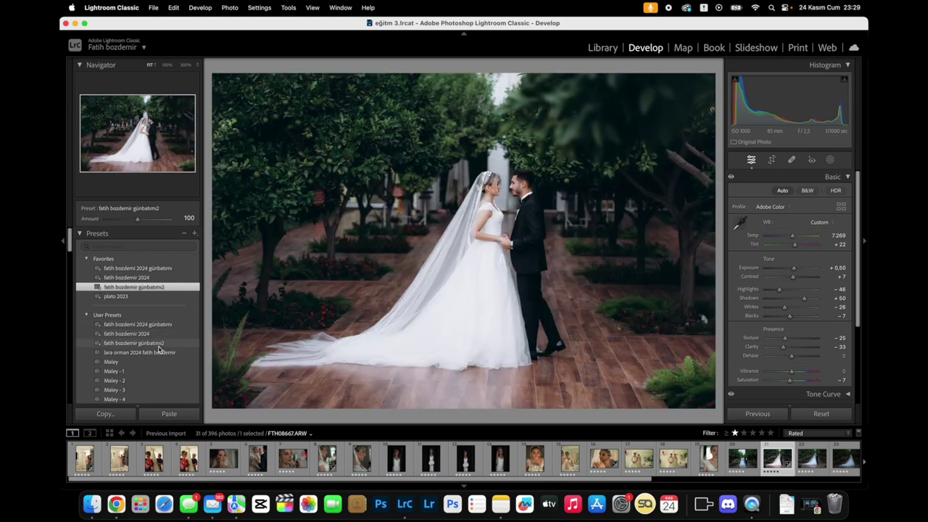
- Adjust the preset's Basic tones to Exposure +0.25, Highlights -65 and Blacks +40
drag(780, 288, 775, 288)
click(797, 316)
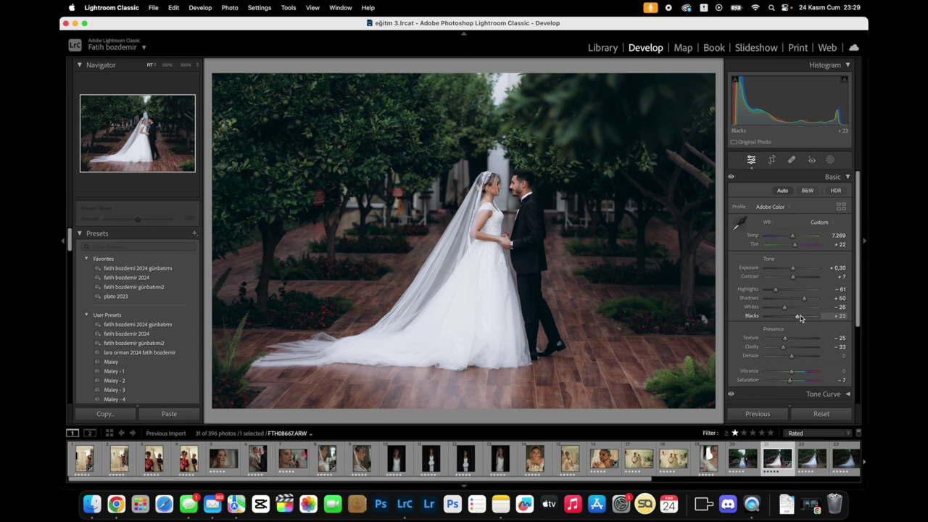
drag(776, 290, 792, 271)
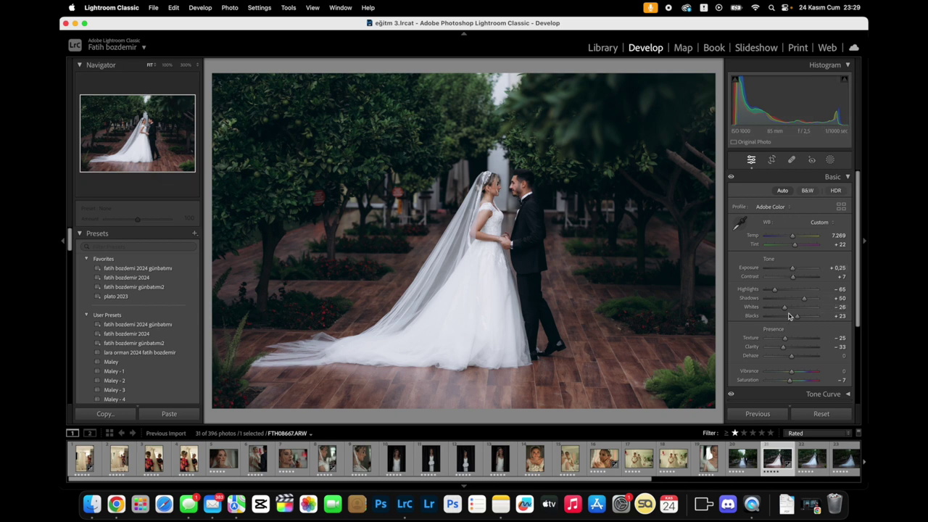
scroll(796, 305, down, 1)
drag(797, 305, 801, 304)
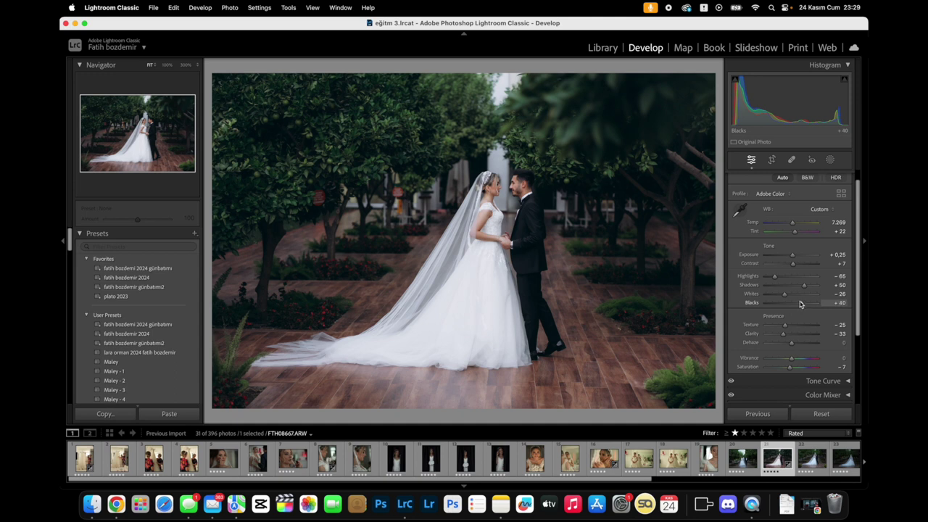
scroll(805, 290, down, 4)
scroll(827, 232, up, 5)
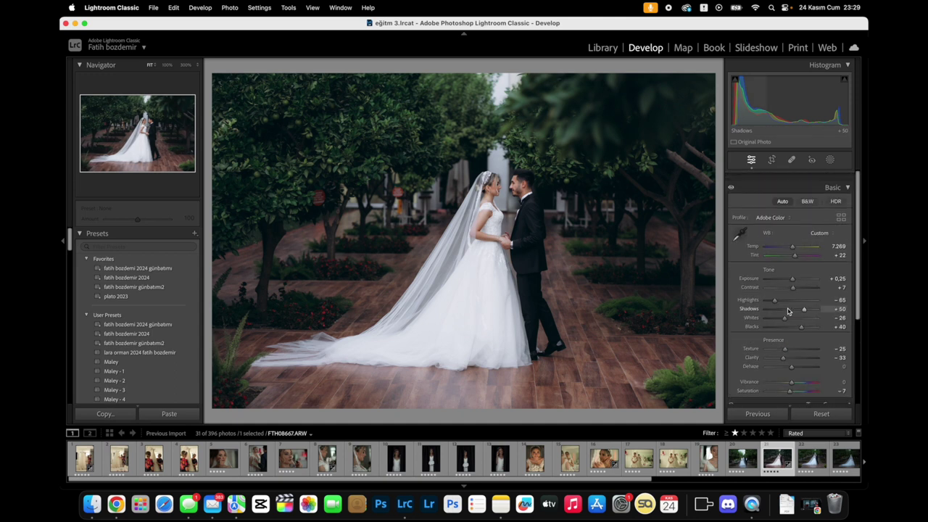
click(832, 160)
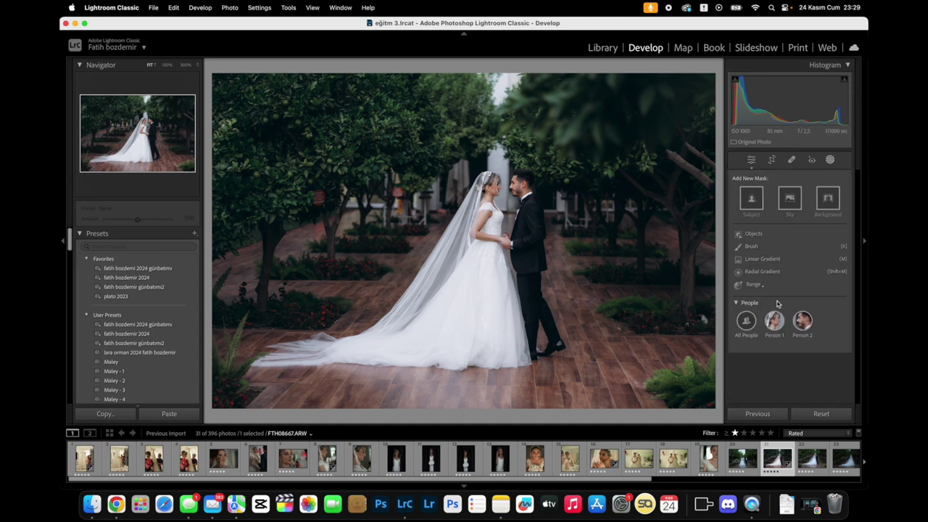
- Create a mask covering the couple and darken it slightly
click(830, 161)
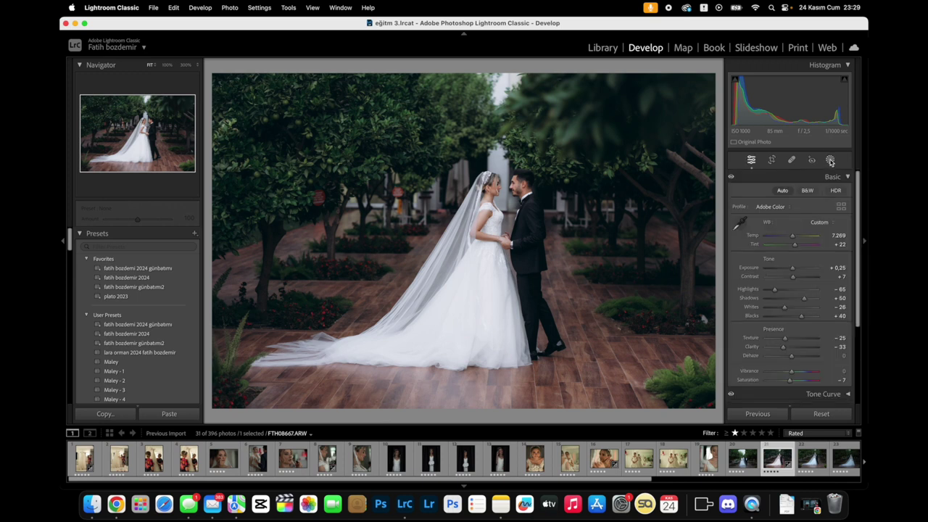
click(831, 161)
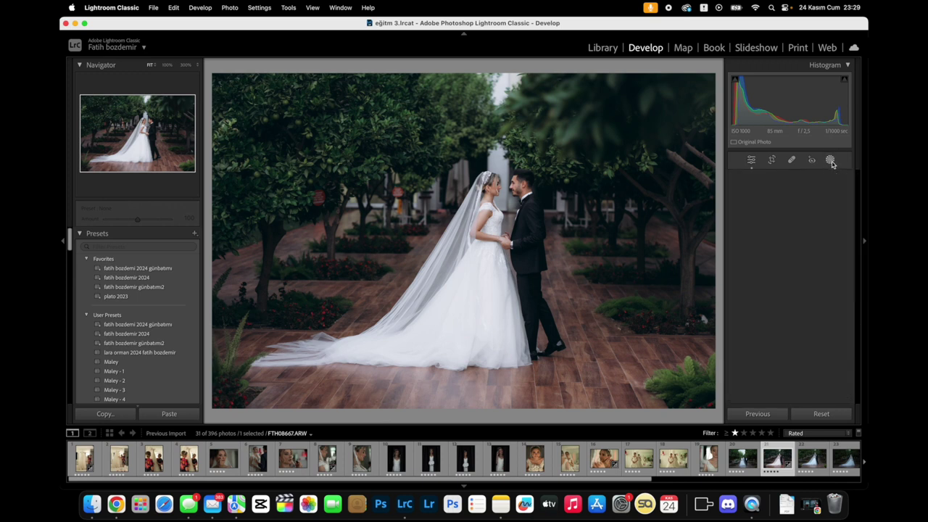
click(832, 160)
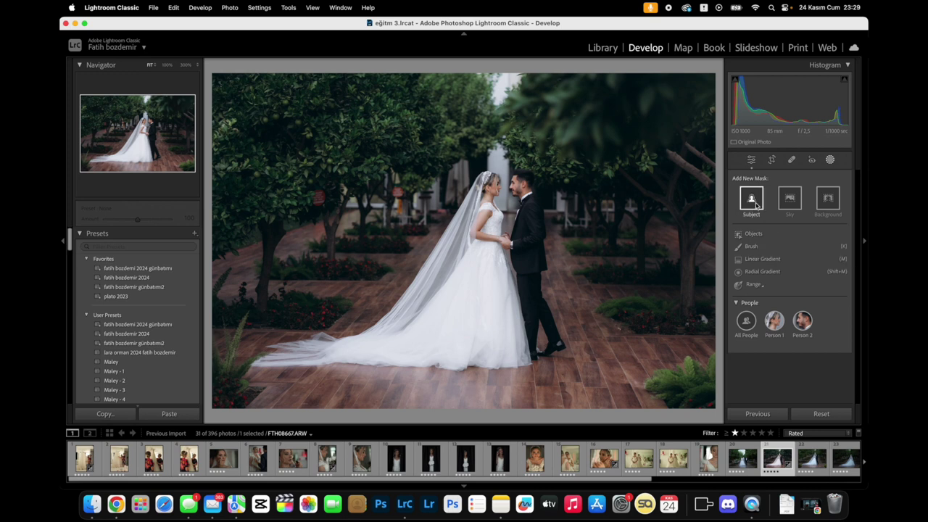
click(752, 200)
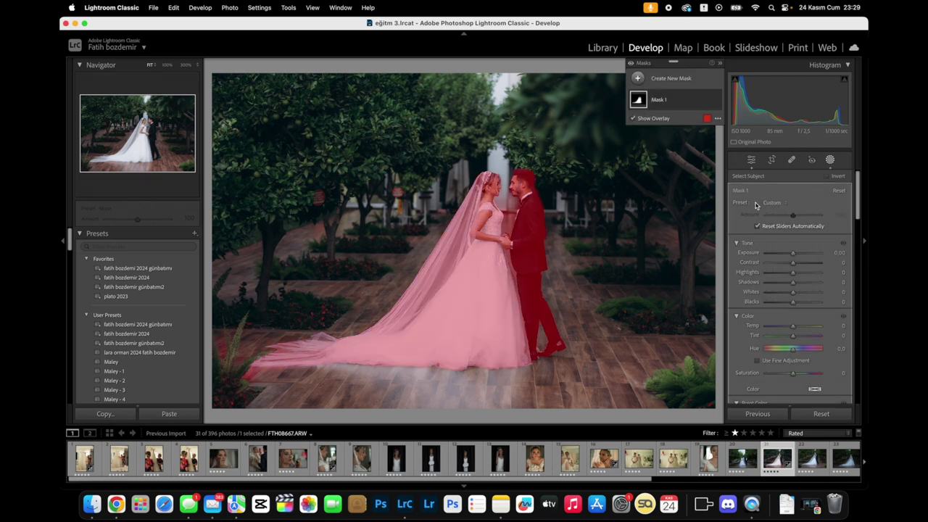
drag(792, 253, 804, 280)
click(664, 104)
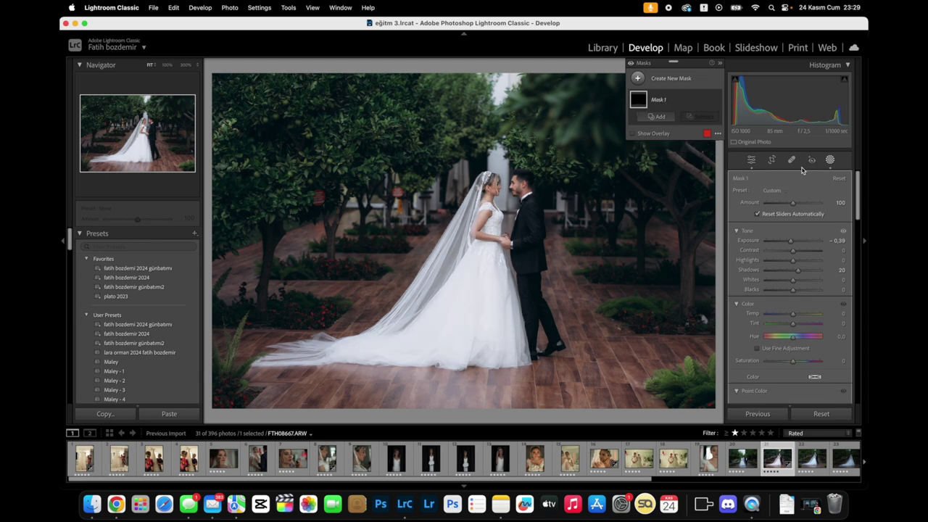
- Try a sky mask with Highlights -100, then delete it
click(831, 161)
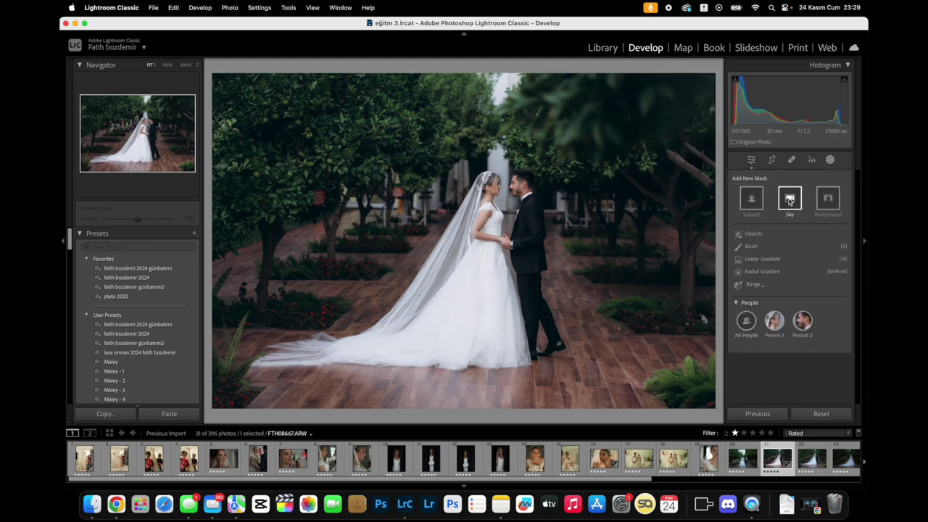
click(790, 201)
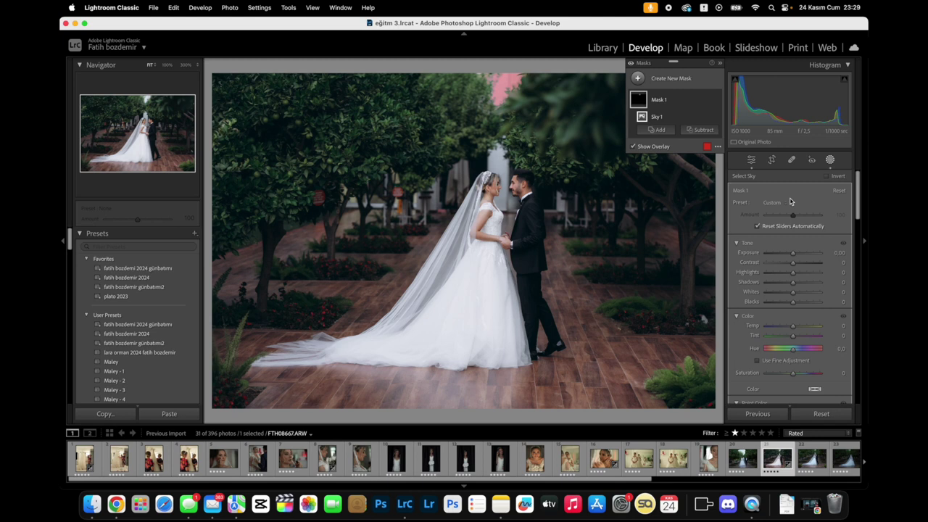
mouse_move(791, 272)
mouse_down()
mouse_move(775, 269)
mouse_move(809, 261)
mouse_move(793, 265)
mouse_up()
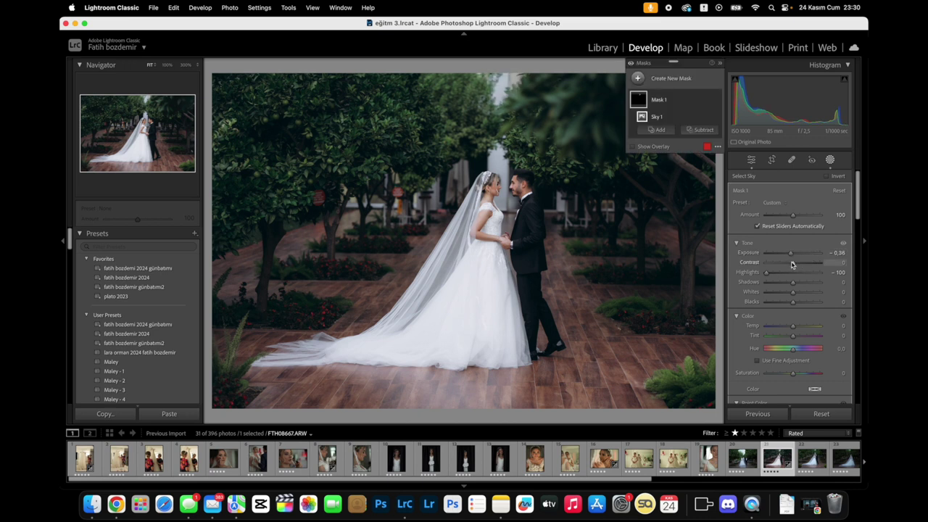
click(831, 161)
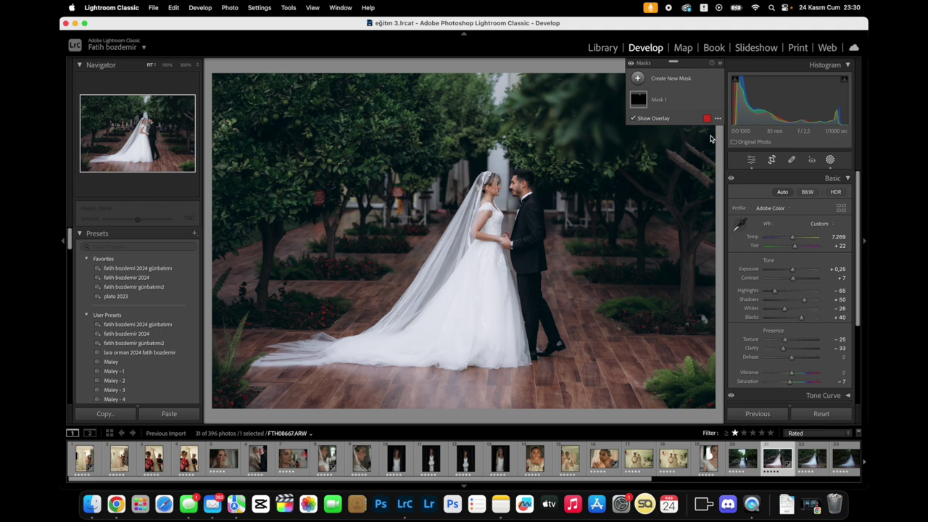
key(Delete)
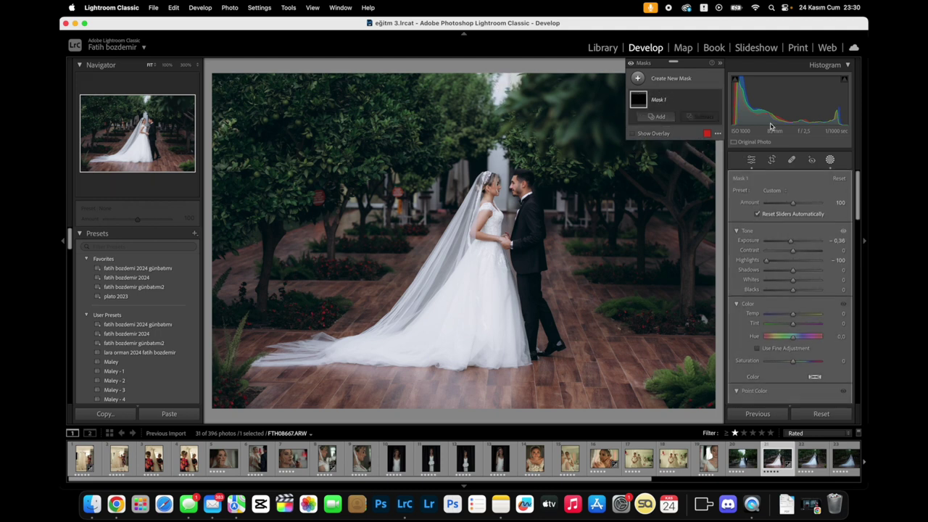
- Try a background mask at Exposure -0.36, then delete it
click(830, 160)
click(830, 160)
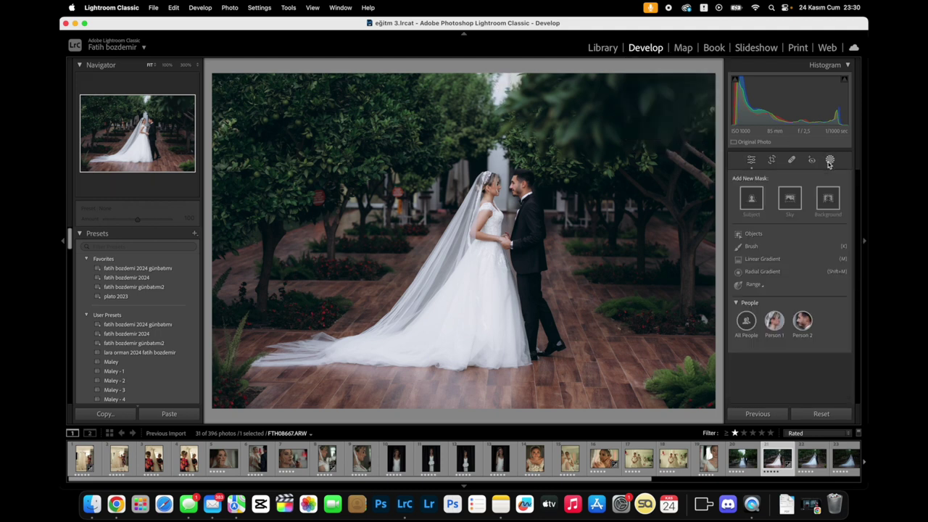
click(828, 203)
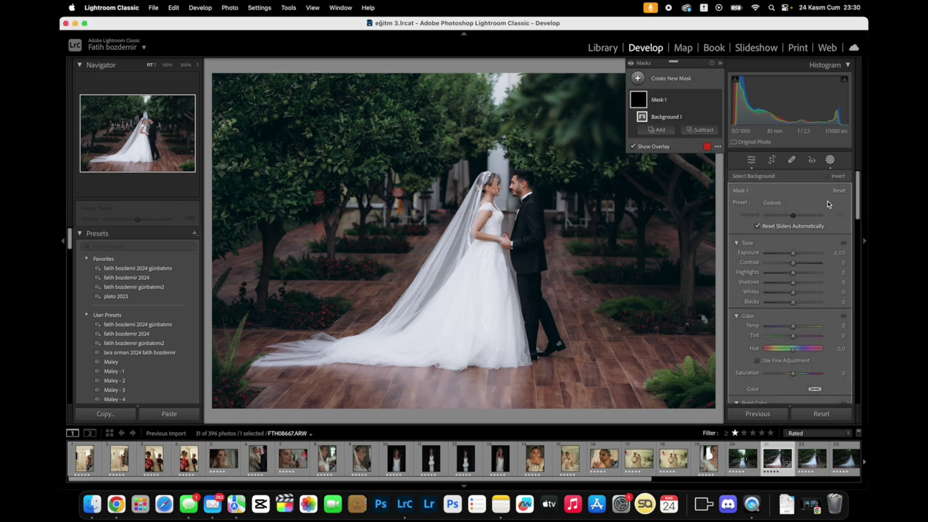
mouse_move(794, 255)
mouse_down()
mouse_move(783, 272)
mouse_move(793, 256)
mouse_up()
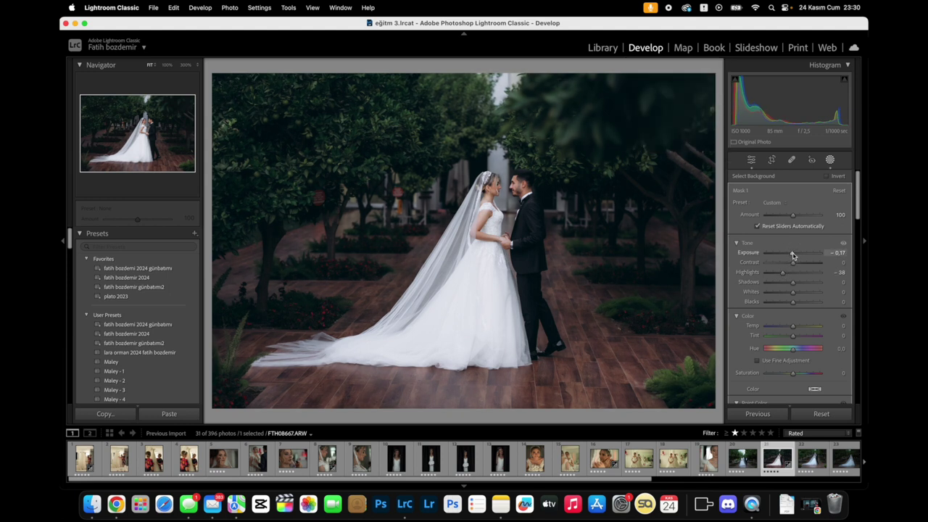
key(Delete)
- Try an object-selection mask, discard it, then select the upper-left tree as an object
click(761, 236)
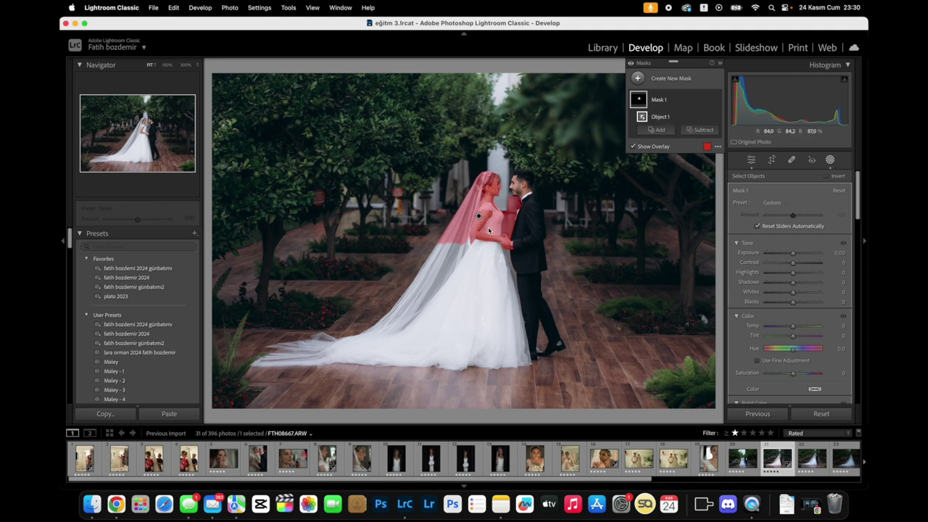
key(Return)
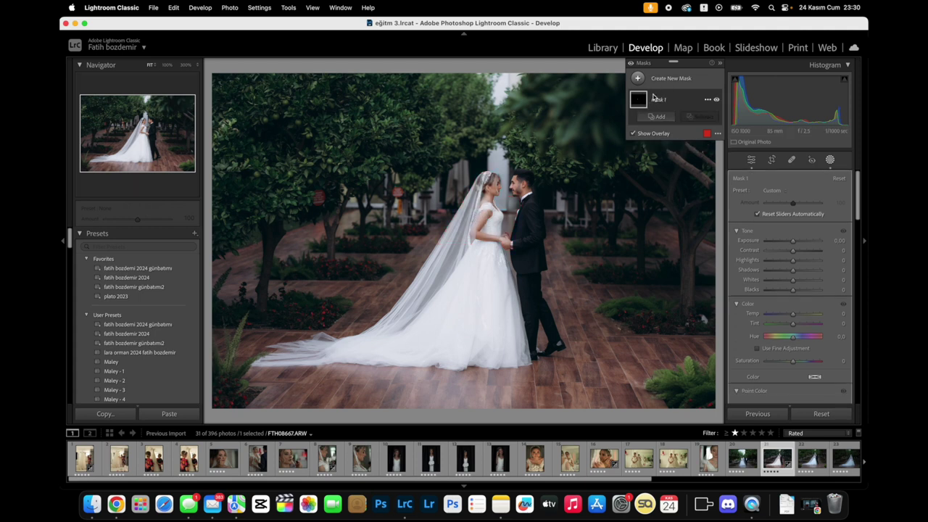
key(BackSpace)
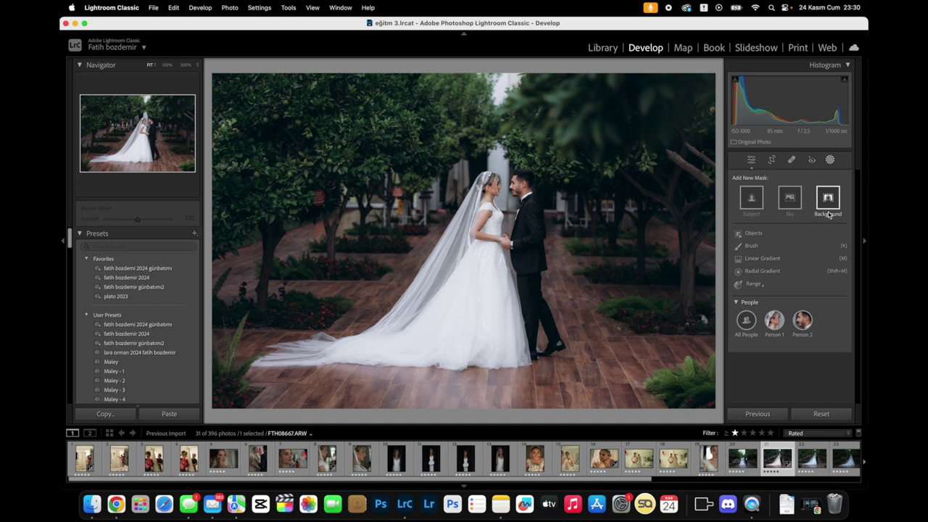
click(754, 234)
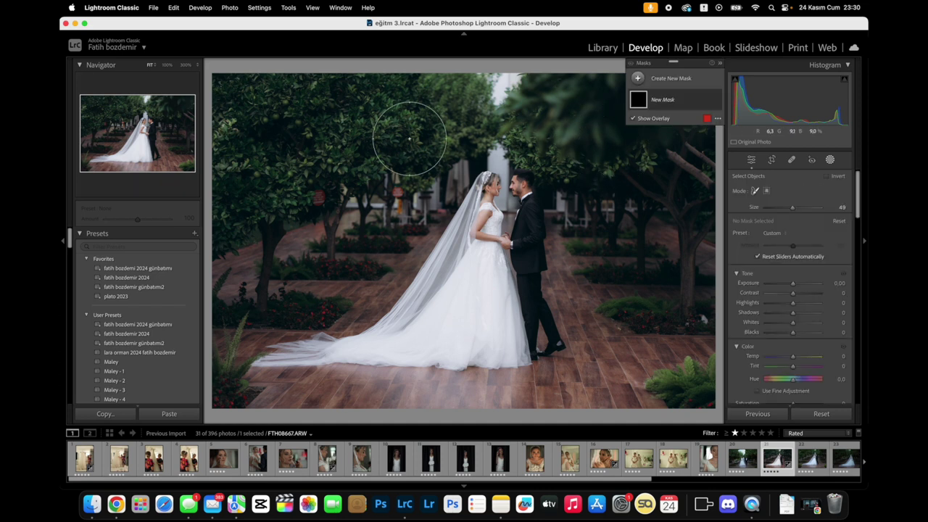
click(337, 121)
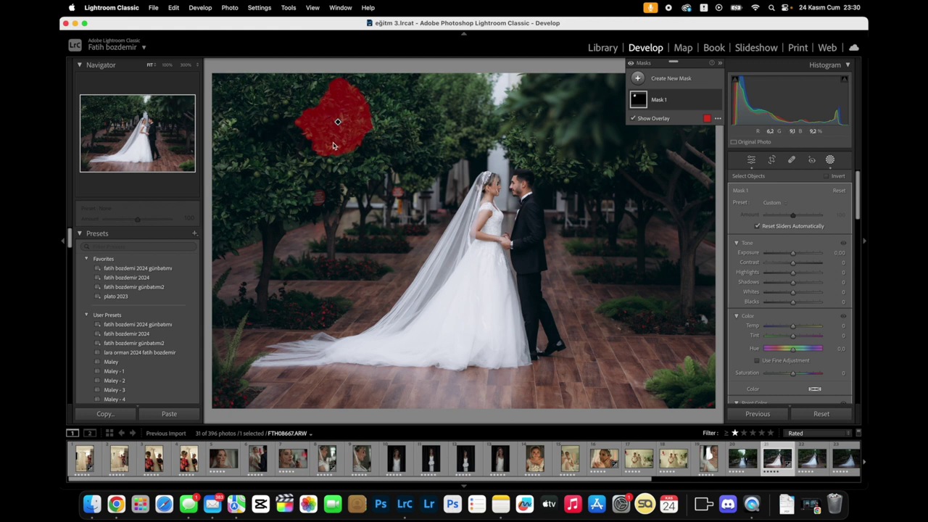
click(657, 100)
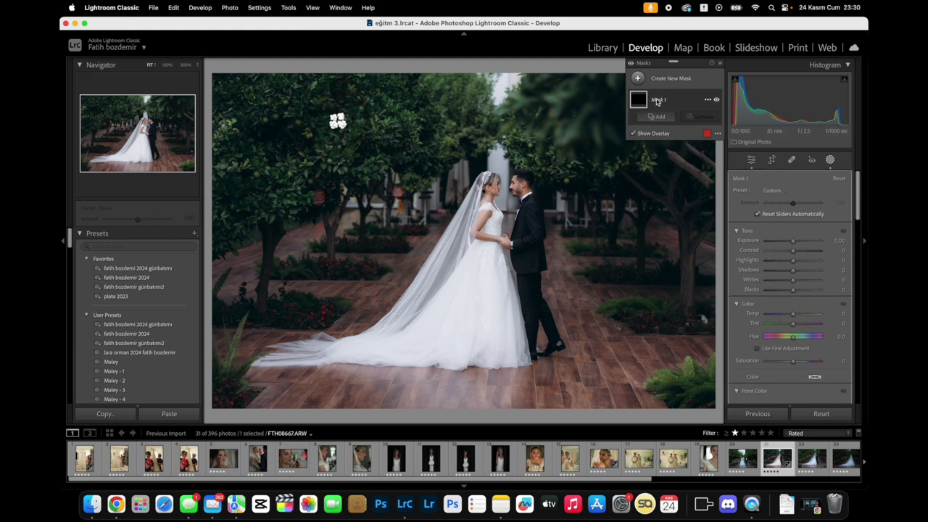
click(831, 160)
click(830, 159)
click(751, 246)
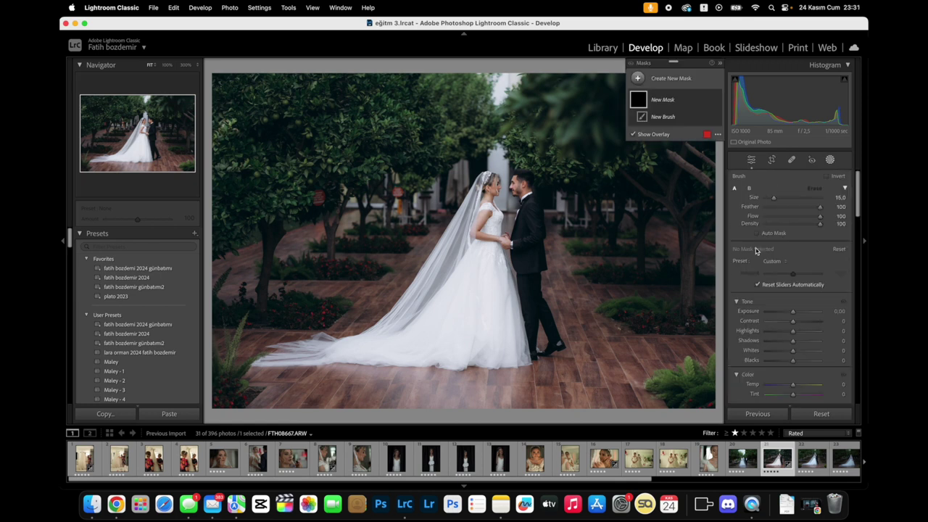
right_click(458, 235)
click(434, 230)
drag(775, 198, 776, 198)
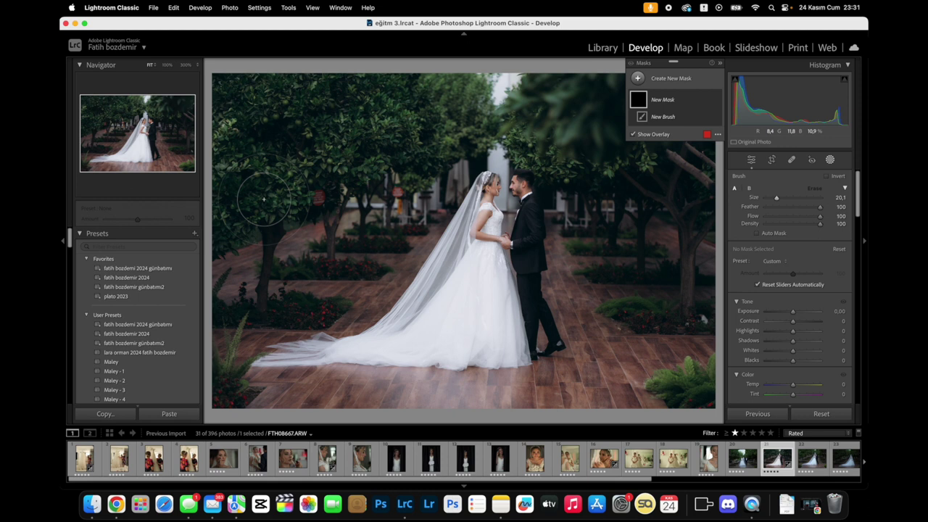
scroll(254, 199, up, 1)
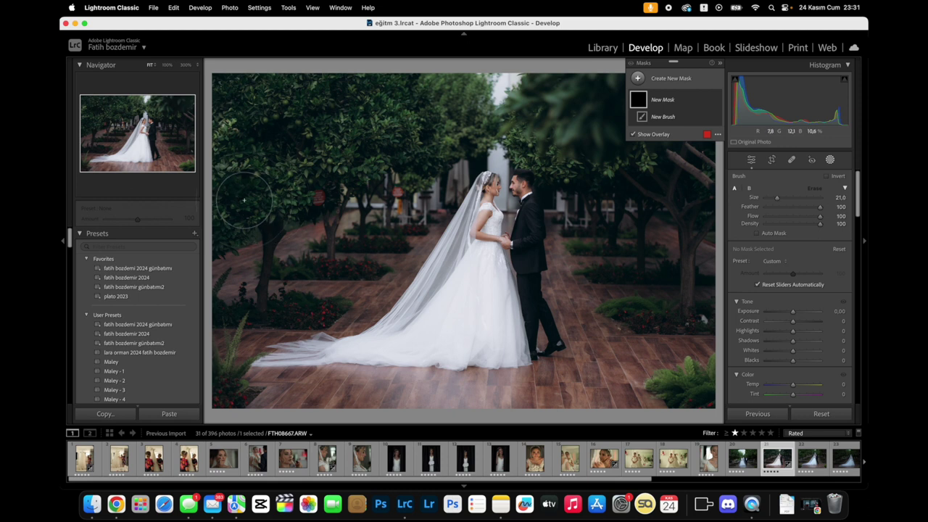
mouse_move(244, 199)
mouse_down()
mouse_move(373, 86)
mouse_move(239, 166)
mouse_up()
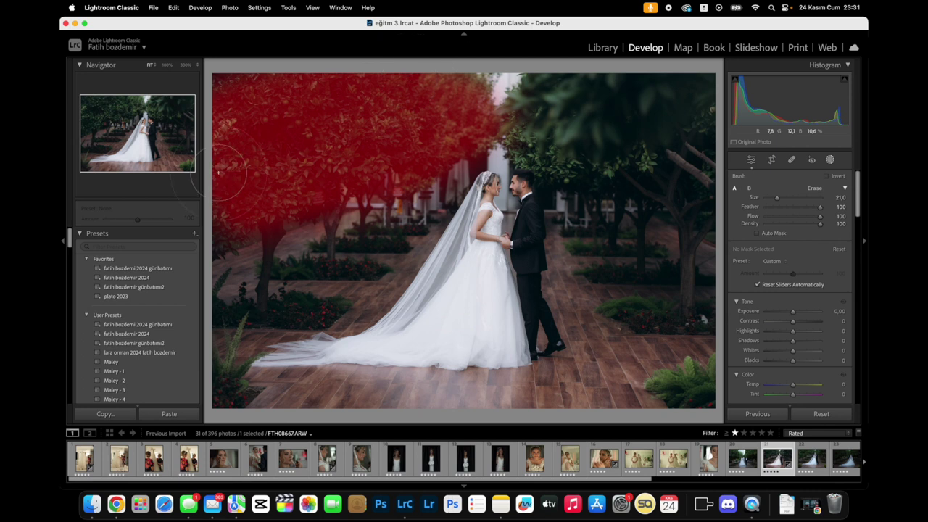
mouse_move(544, 109)
mouse_down()
mouse_move(573, 104)
mouse_move(707, 173)
mouse_move(669, 360)
mouse_up()
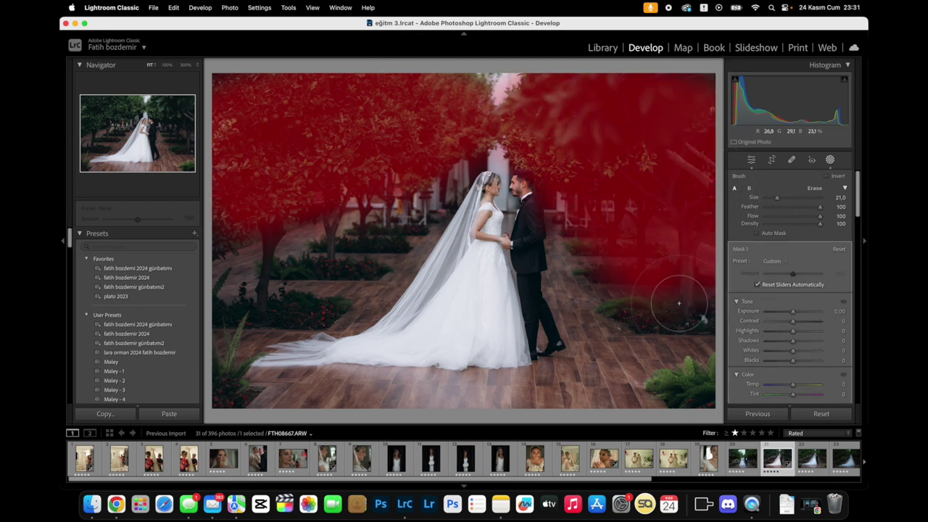
drag(272, 200, 289, 109)
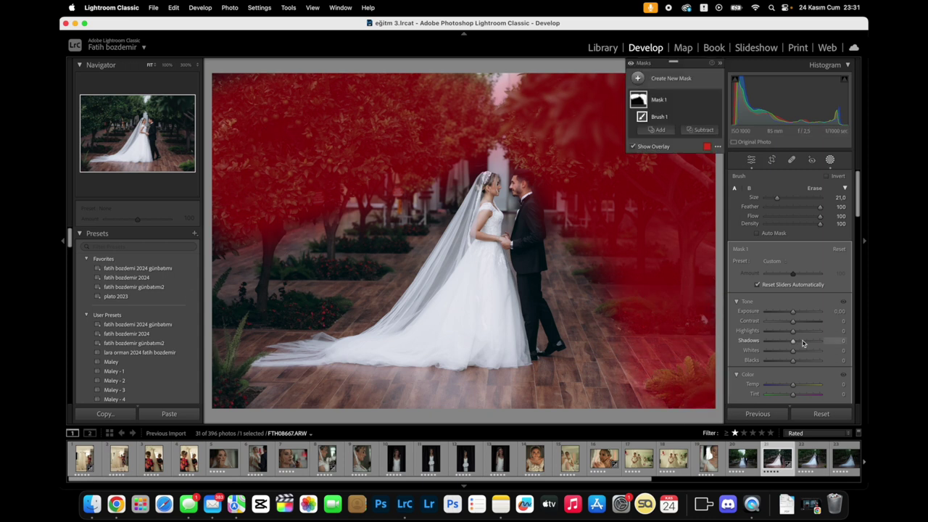
drag(793, 340, 821, 341)
mouse_move(793, 311)
mouse_down()
mouse_move(778, 314)
mouse_move(794, 312)
mouse_up()
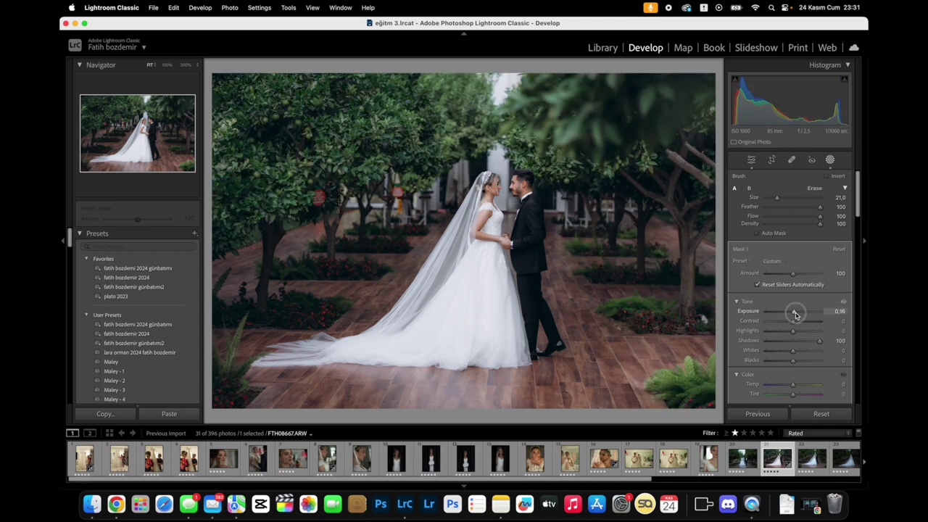
click(834, 414)
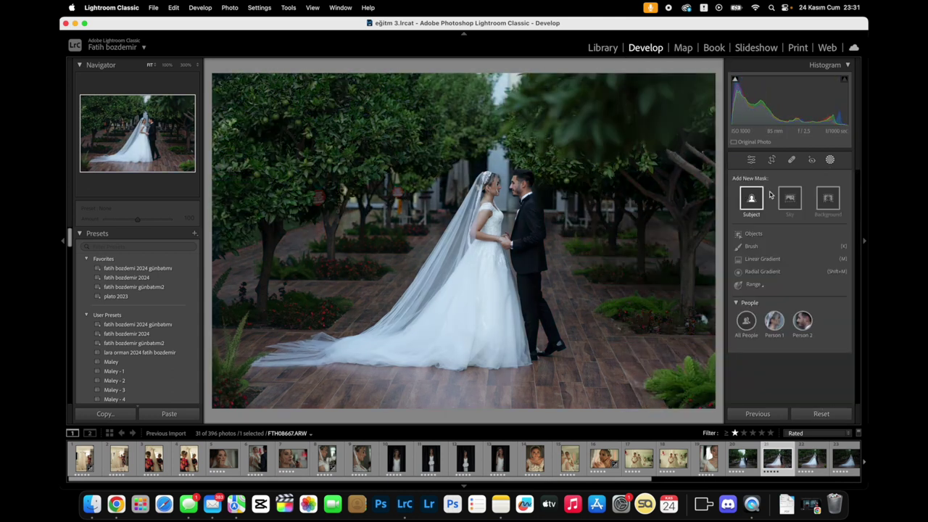
- Draw a top-down linear gradient, then delete it and the empty Mask 1
click(762, 259)
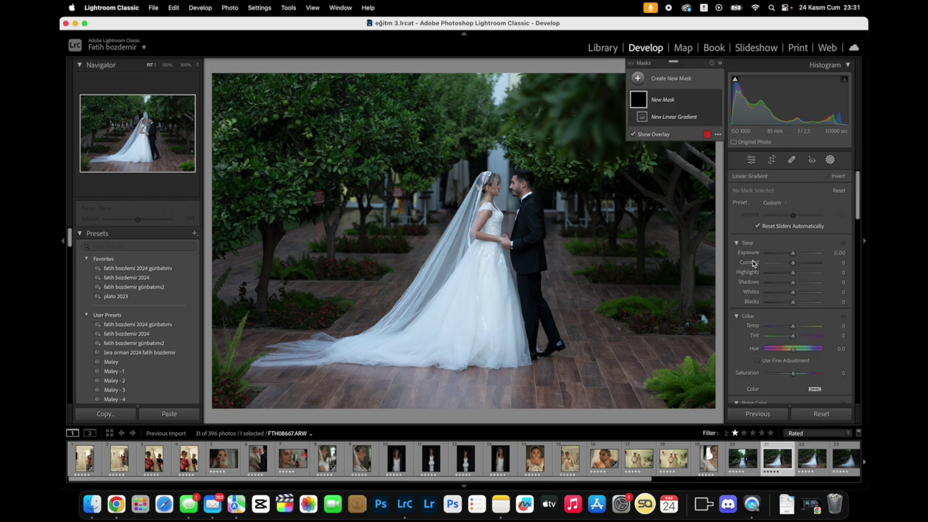
drag(463, 75, 461, 322)
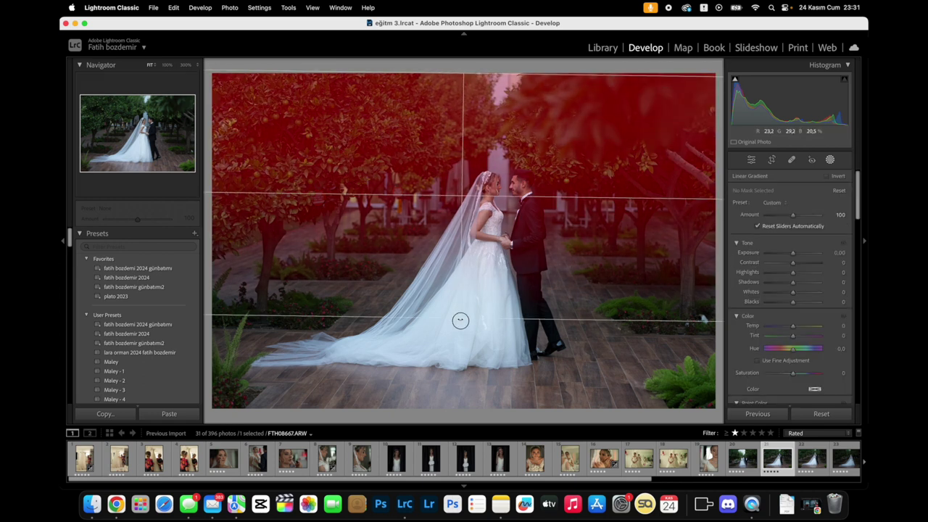
drag(459, 75, 458, 29)
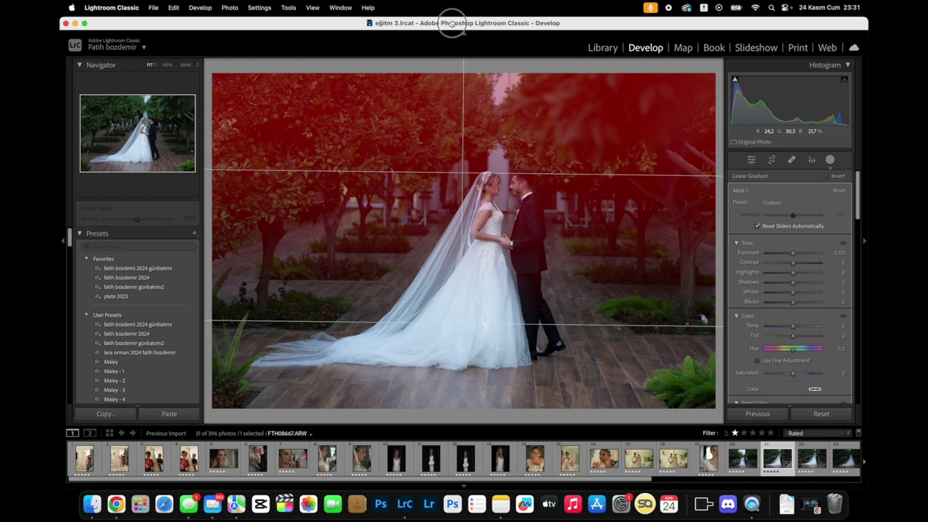
key(Delete)
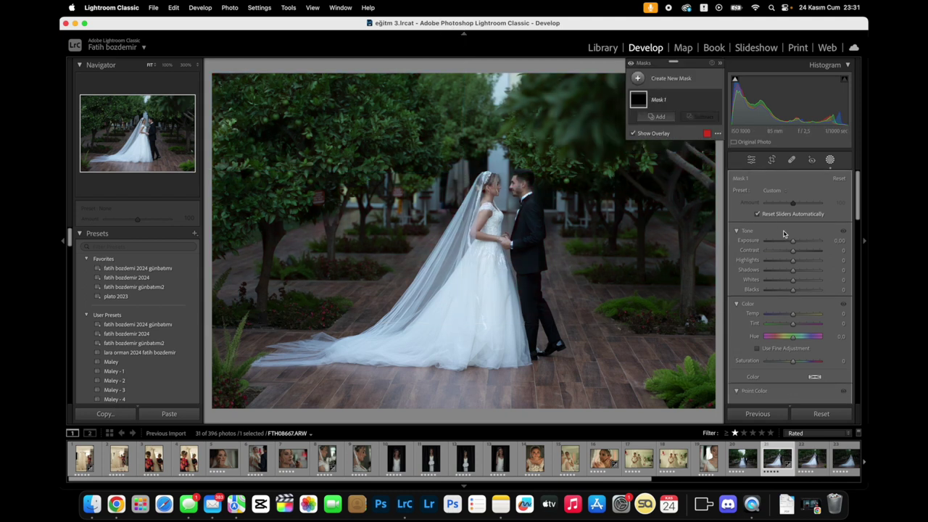
click(665, 103)
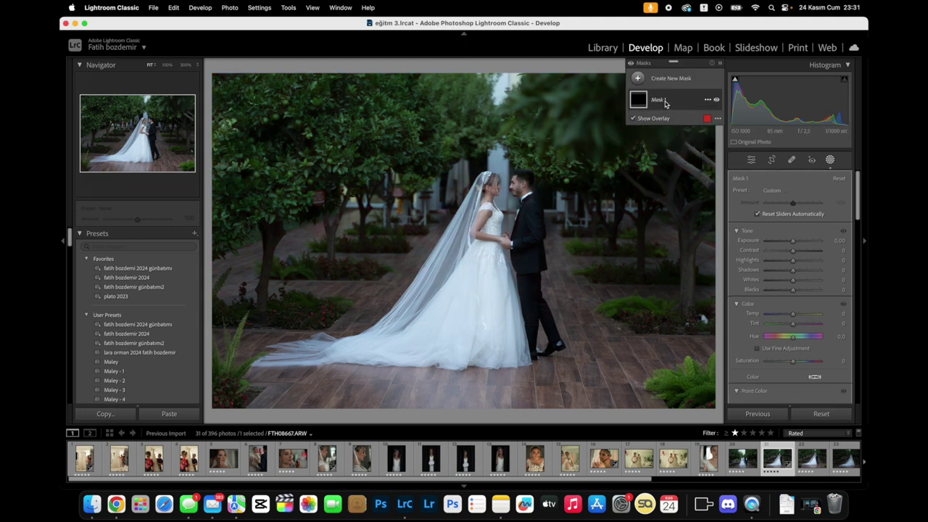
key(Delete)
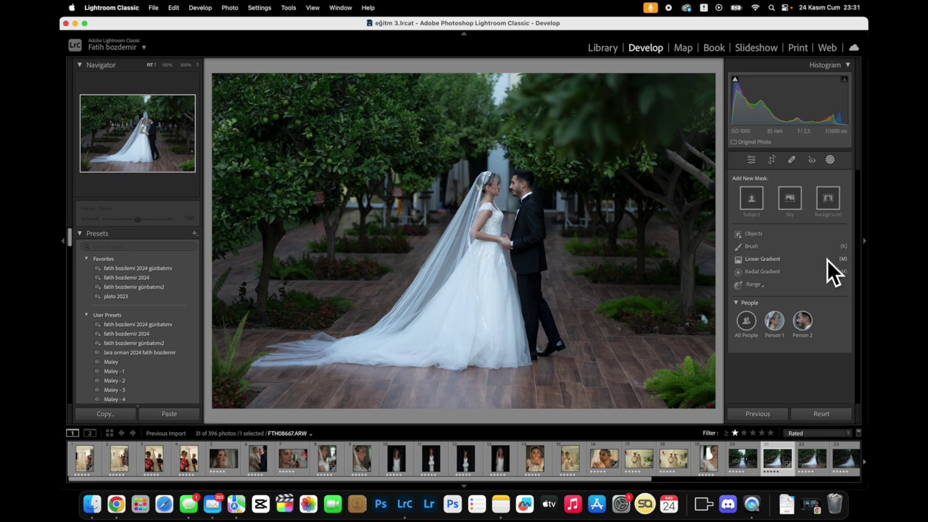
- Try a linear gradient in from the right edge, delete it, and close Masking
click(751, 261)
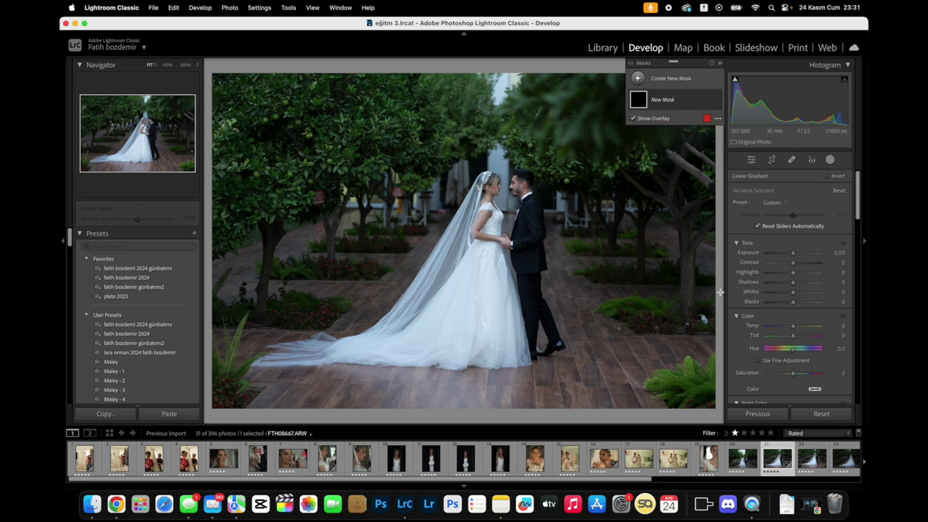
drag(715, 293, 528, 243)
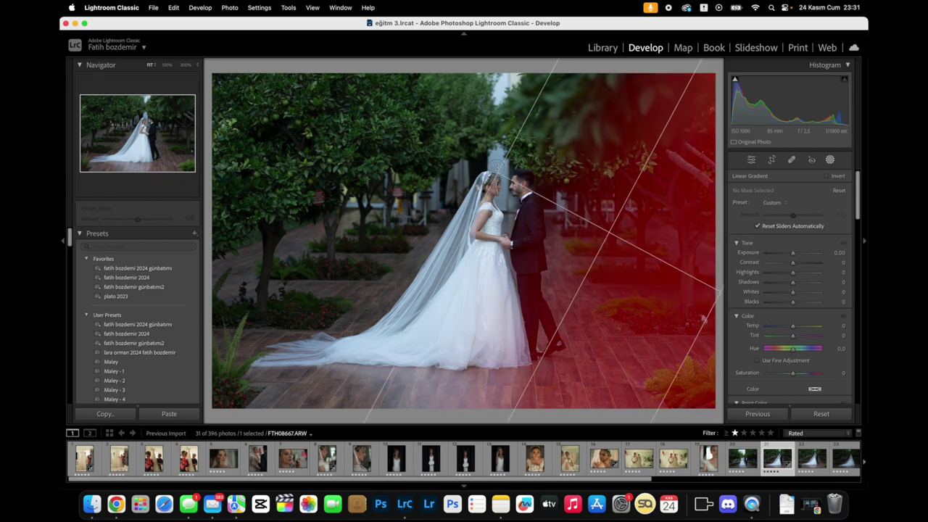
drag(528, 243, 522, 170)
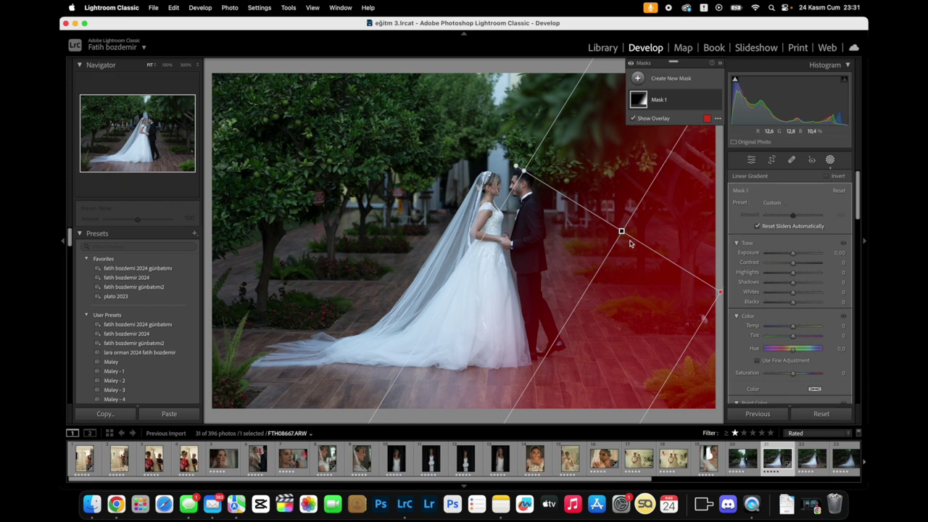
key(Delete)
click(754, 261)
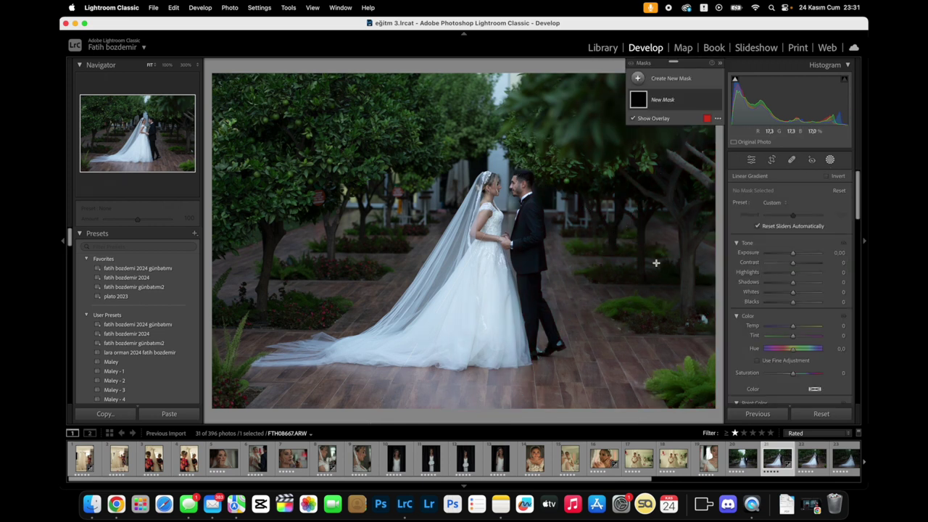
scroll(812, 174, down, 1)
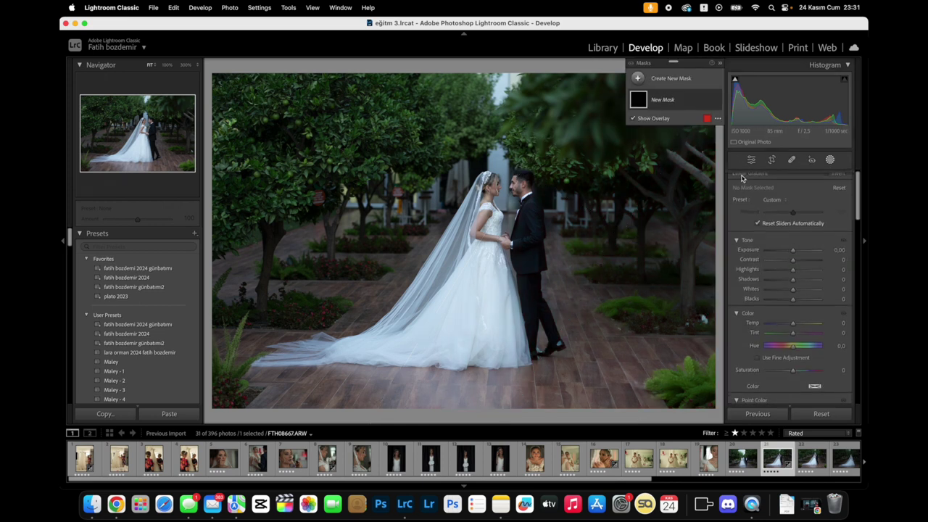
click(830, 160)
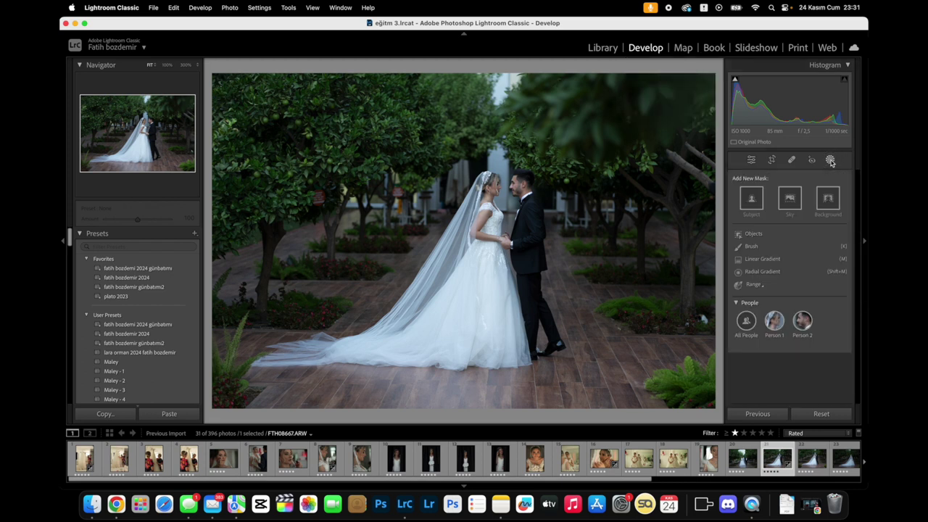
- Draw a linear gradient from the top-left corner and set its Exposure to -1.19
click(831, 161)
click(770, 262)
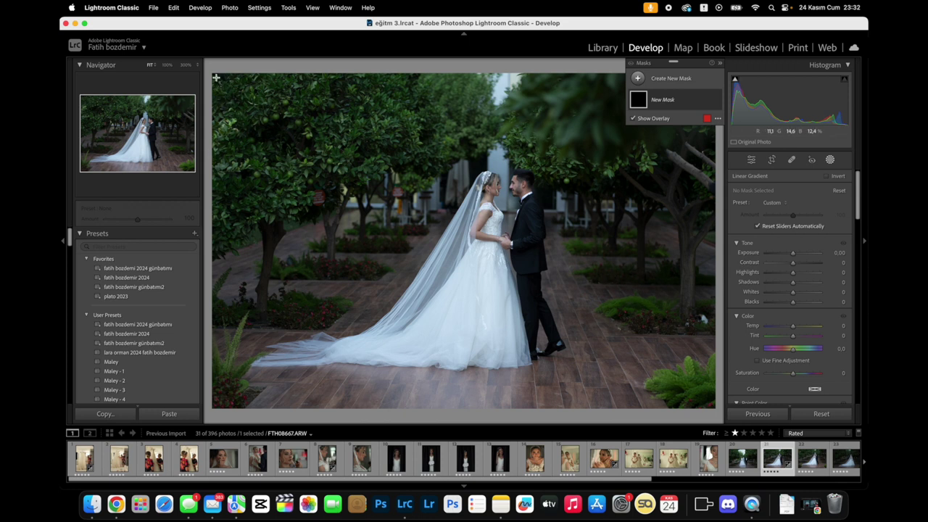
mouse_move(213, 73)
mouse_down()
mouse_move(277, 133)
mouse_move(655, 276)
mouse_move(555, 253)
mouse_move(390, 177)
mouse_move(312, 130)
mouse_move(491, 240)
mouse_up()
drag(792, 252, 789, 259)
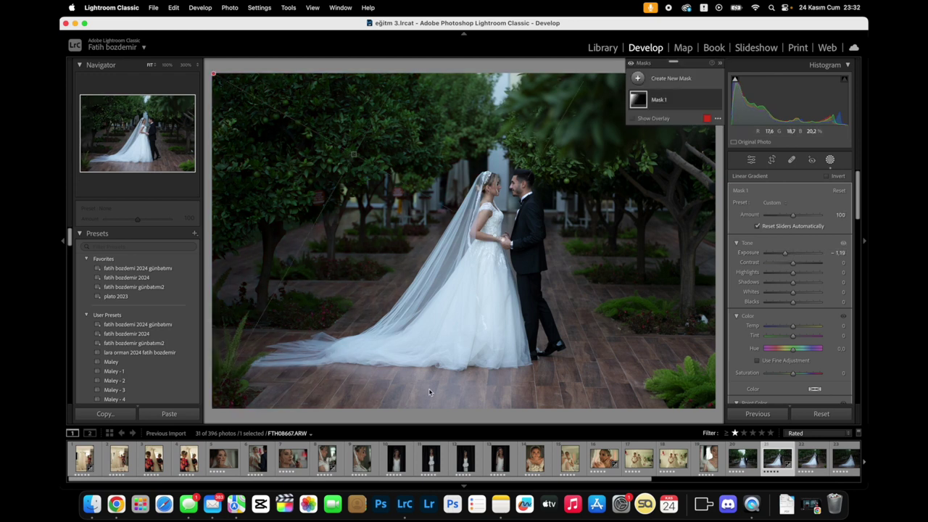
click(830, 160)
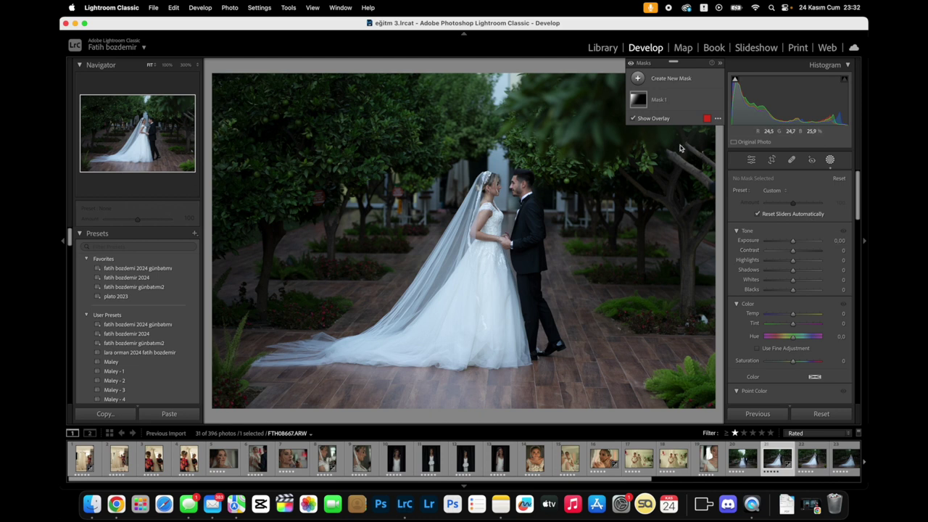
click(638, 78)
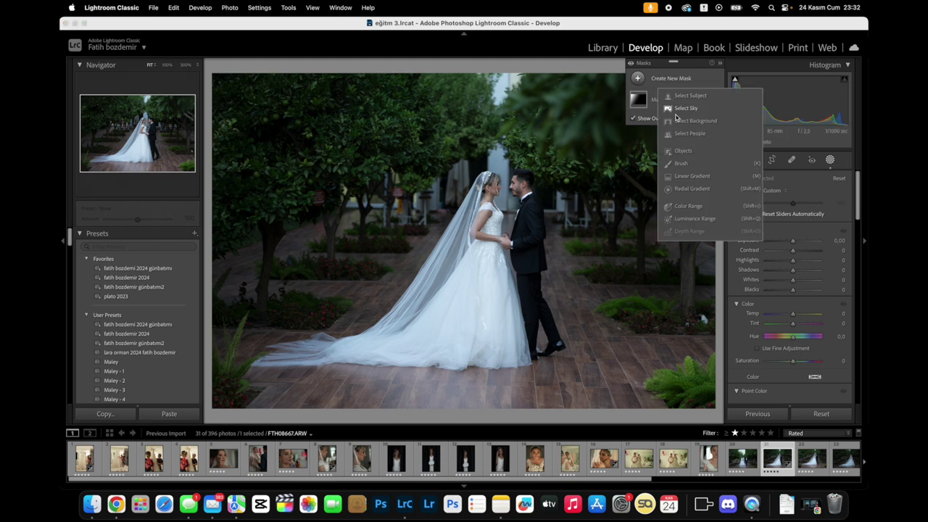
- Add a bottom-up linear gradient at Exposure -0.69 and Highlights -40
click(691, 176)
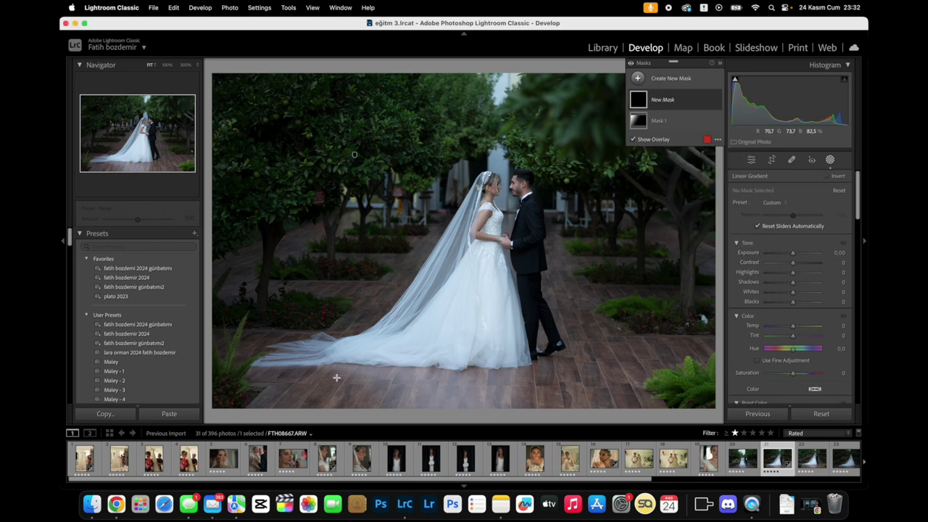
drag(339, 412, 348, 238)
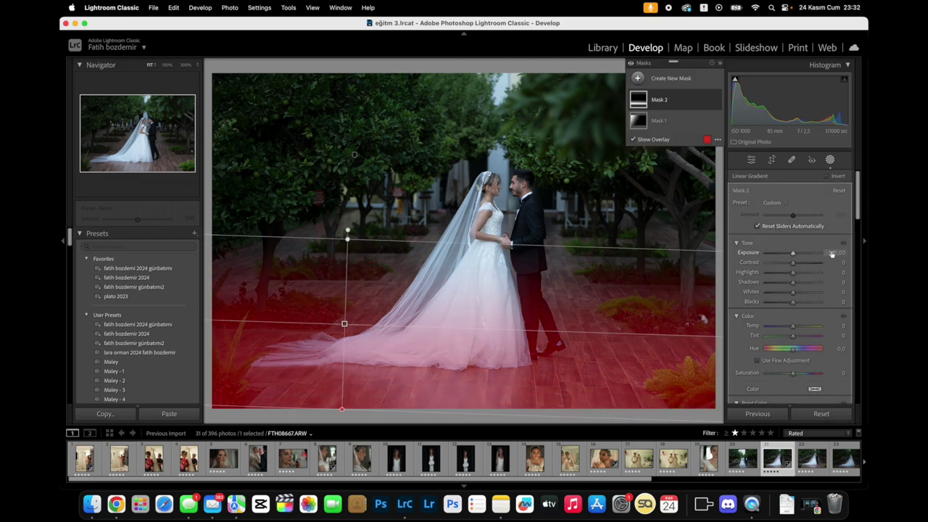
drag(794, 255, 791, 259)
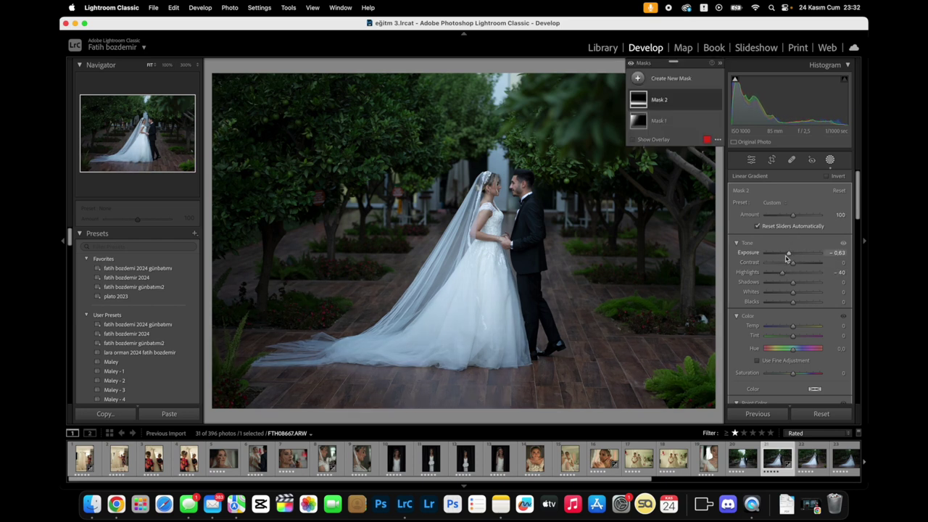
drag(789, 253, 788, 257)
- Toggle the mask effects to compare, then delete Mask 2 and Mask 1
click(632, 64)
click(631, 64)
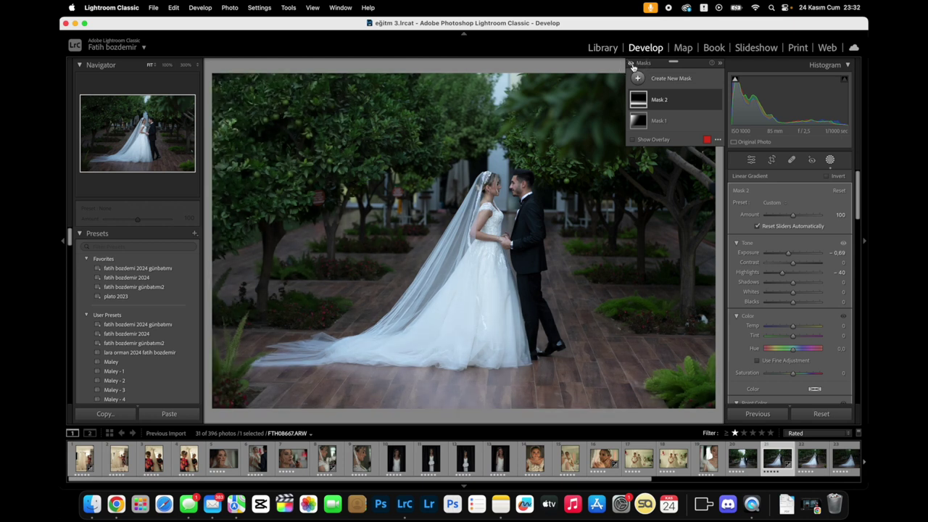
click(632, 64)
click(631, 63)
click(631, 64)
click(632, 64)
click(632, 64)
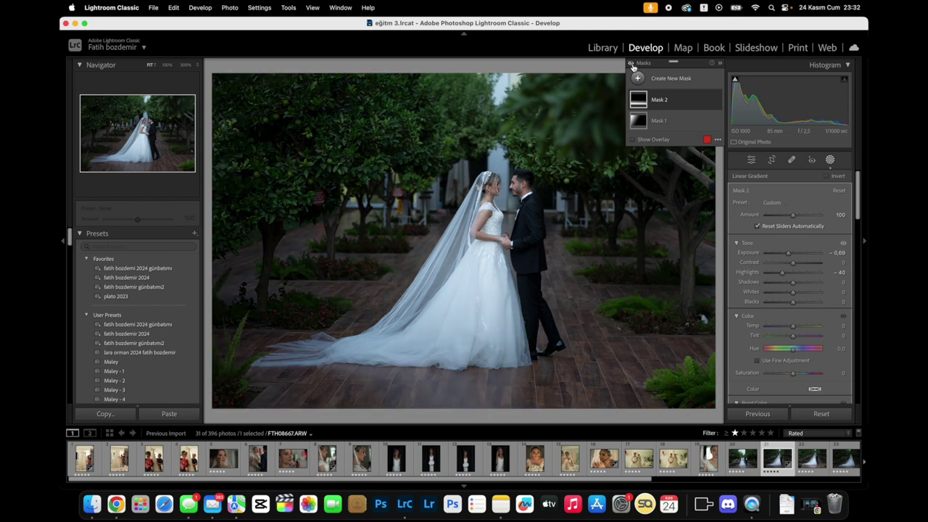
click(631, 64)
click(631, 64)
click(675, 100)
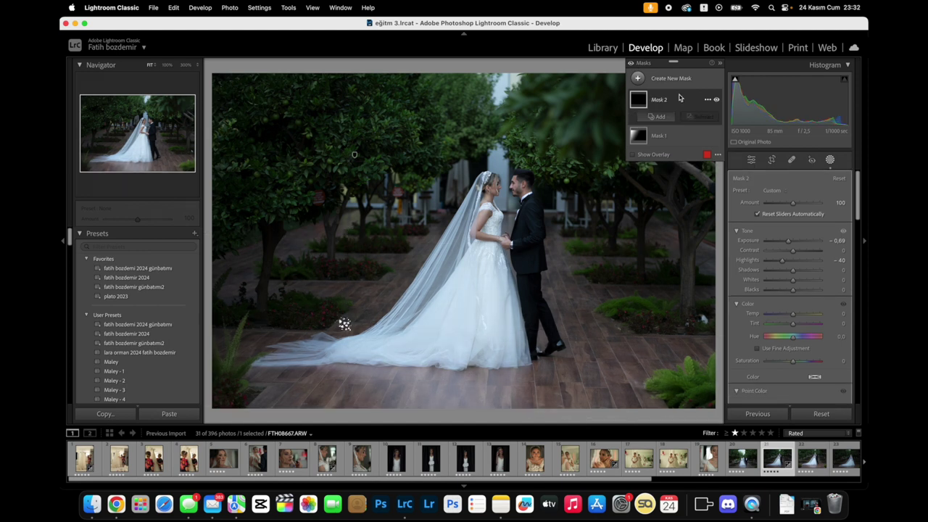
key(Delete)
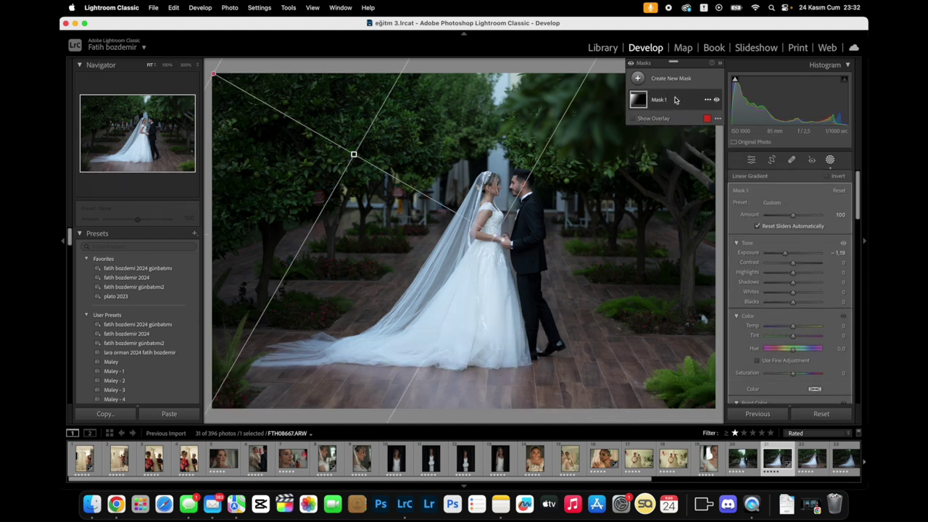
key(Delete)
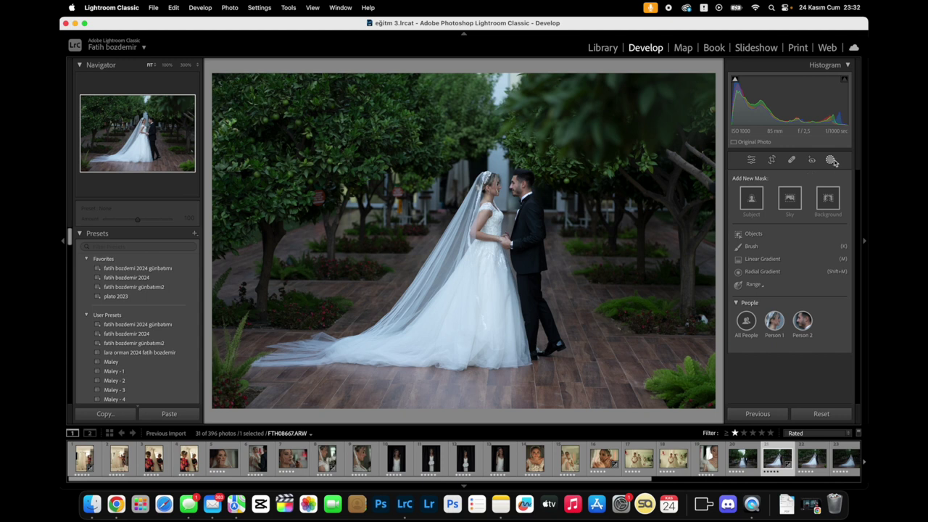
- Try a right-side gradient over the trees at Exposure -0.94, Highlights -50, then delete it
click(759, 261)
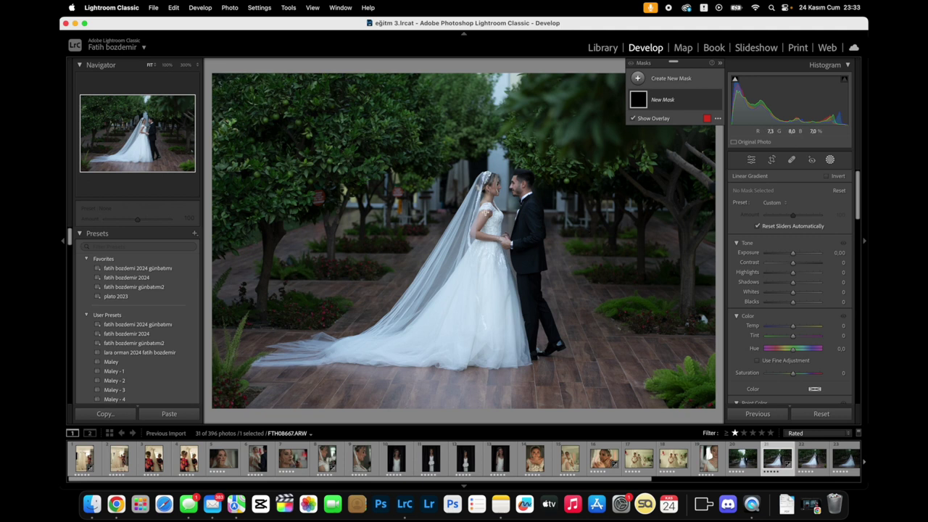
mouse_move(715, 309)
mouse_down()
mouse_move(512, 108)
mouse_move(534, 108)
mouse_up()
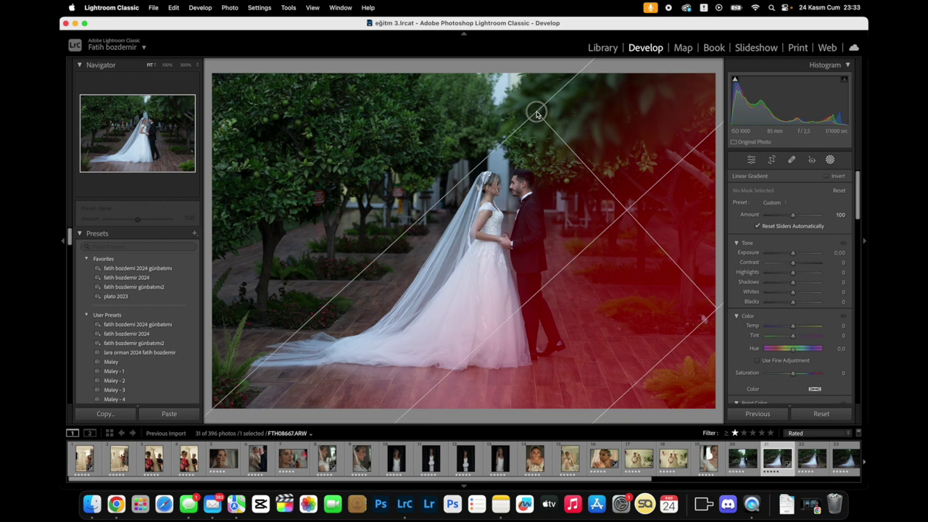
mouse_move(626, 208)
mouse_down()
mouse_move(659, 303)
mouse_move(510, 116)
mouse_move(354, 176)
mouse_move(668, 369)
mouse_move(661, 298)
mouse_up()
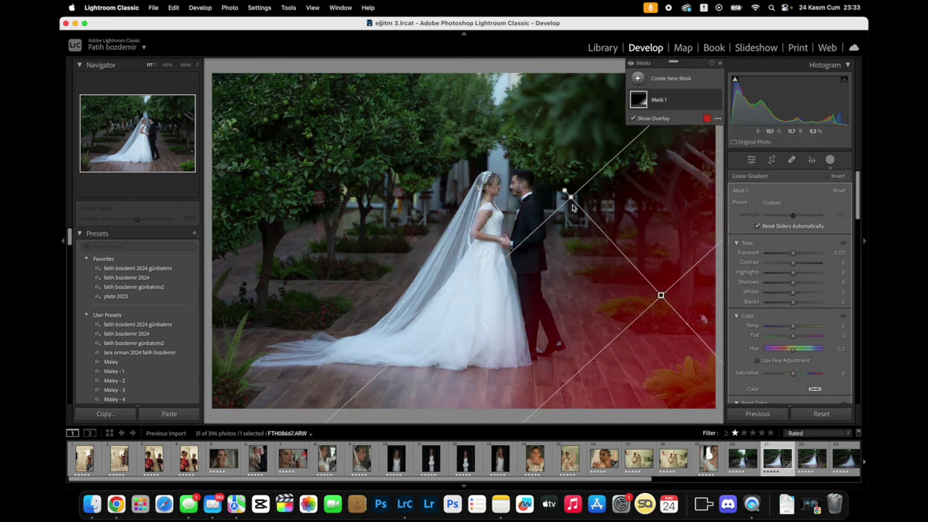
mouse_move(566, 203)
mouse_down()
mouse_move(580, 208)
mouse_move(655, 165)
mouse_move(601, 193)
mouse_move(564, 285)
mouse_move(563, 311)
mouse_move(625, 172)
mouse_move(576, 210)
mouse_up()
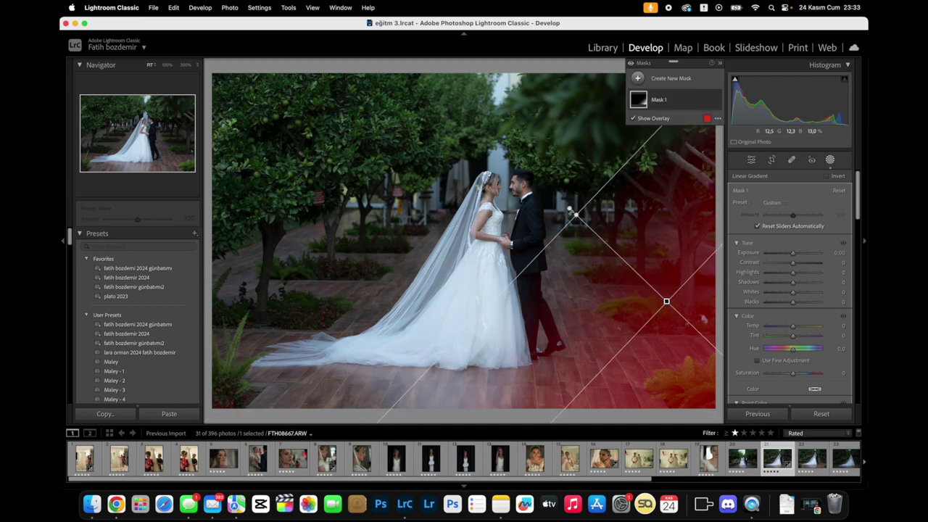
mouse_move(793, 272)
mouse_down()
mouse_move(780, 272)
mouse_move(787, 254)
mouse_up()
key(o)
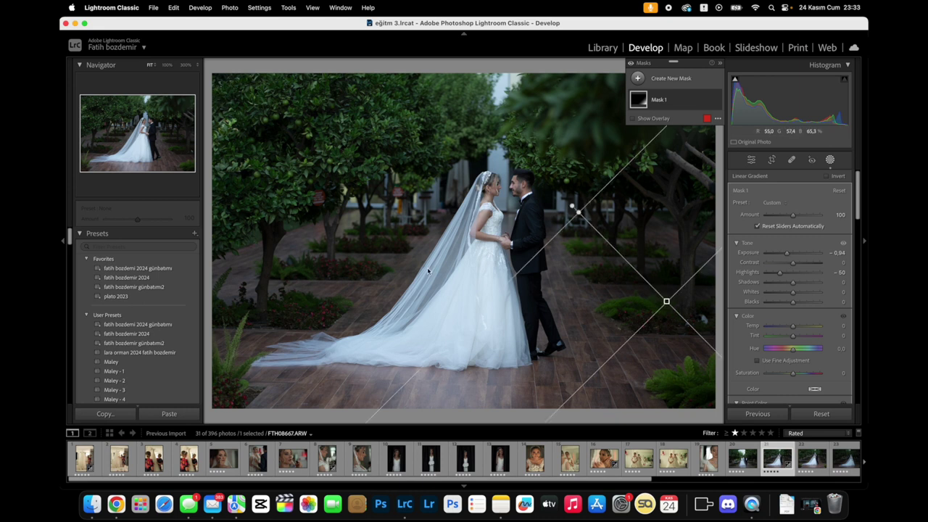
drag(666, 301, 618, 296)
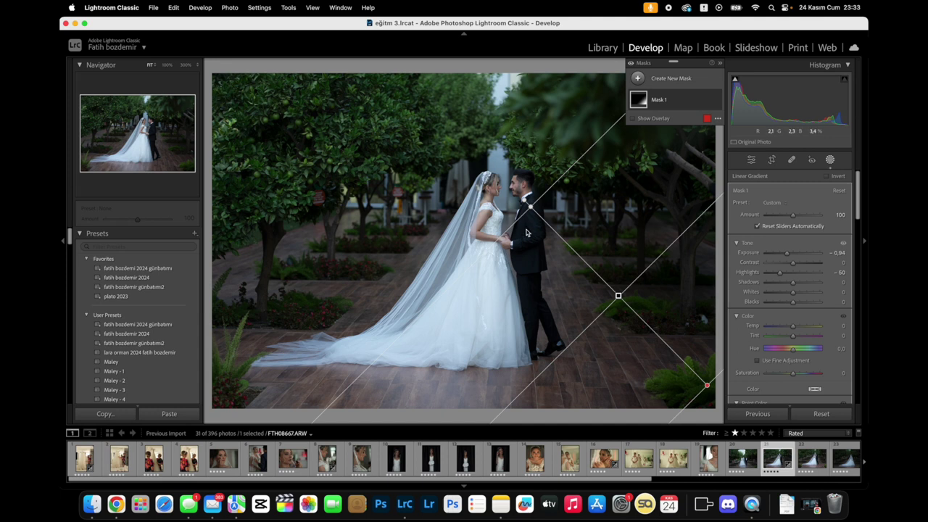
drag(529, 207, 543, 217)
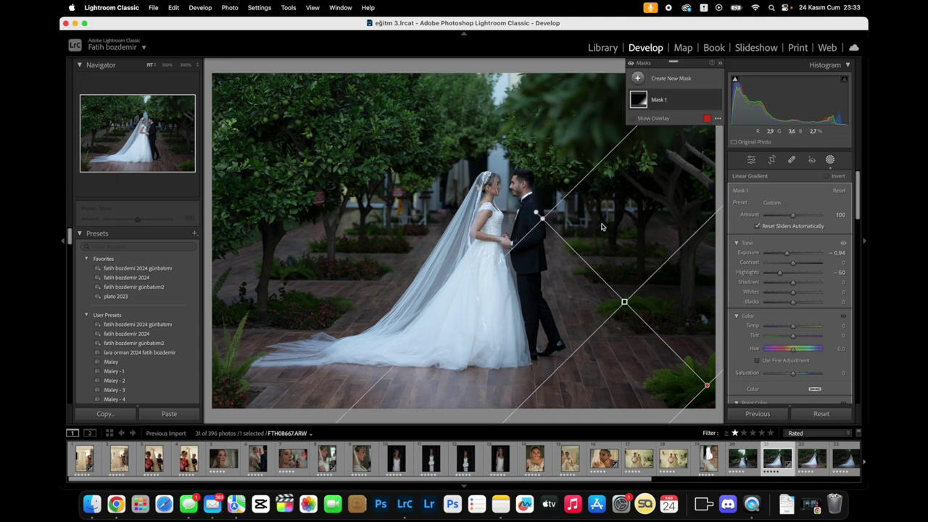
key(Delete)
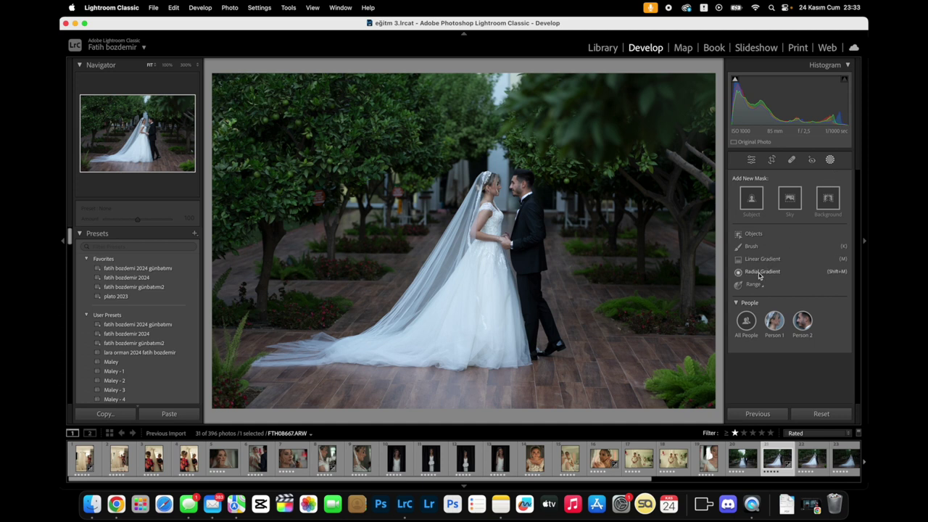
- Shape a tall radial ellipse around the couple, test and reset its exposure, then delete it
click(759, 272)
drag(478, 189, 601, 303)
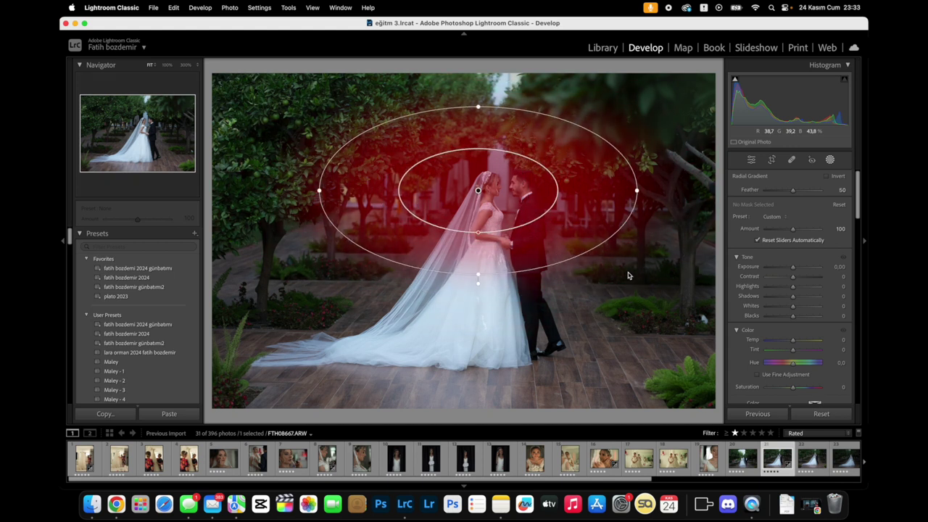
drag(601, 303, 636, 275)
drag(489, 191, 462, 215)
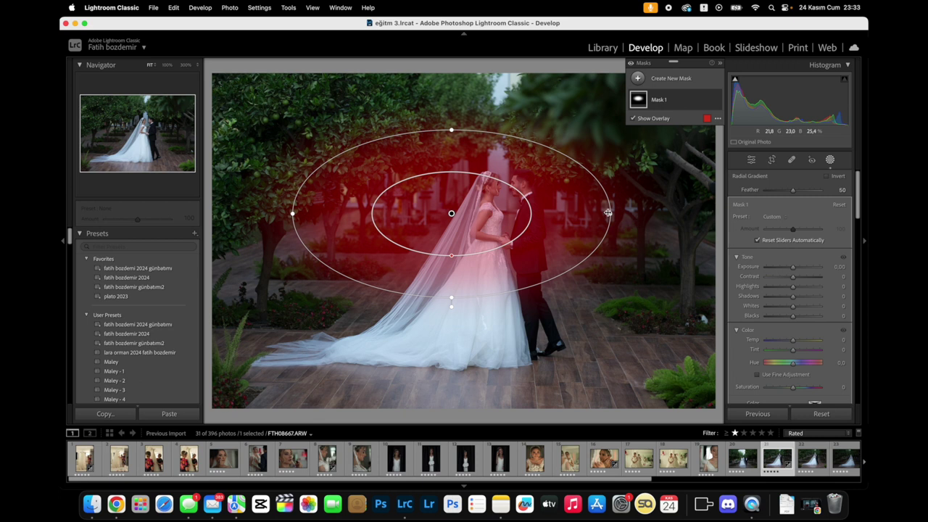
drag(608, 212, 721, 213)
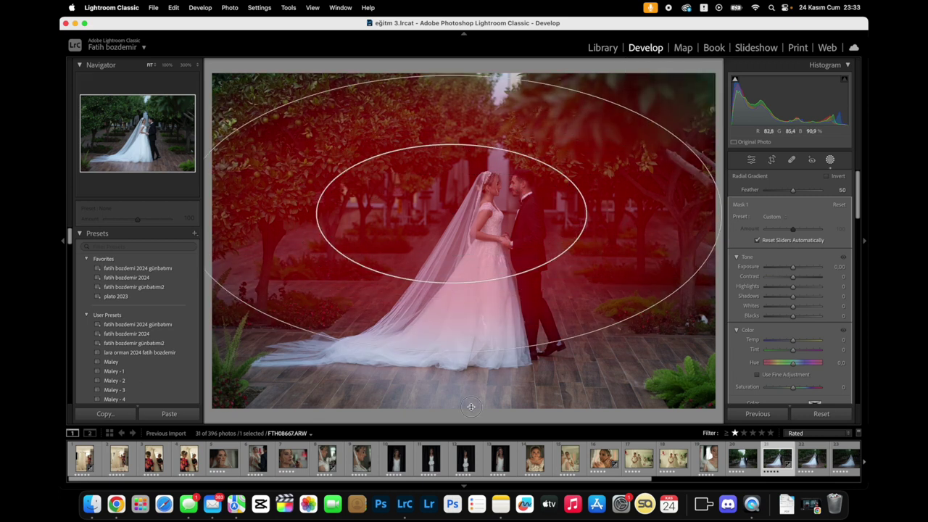
drag(451, 299, 472, 425)
drag(480, 295, 511, 299)
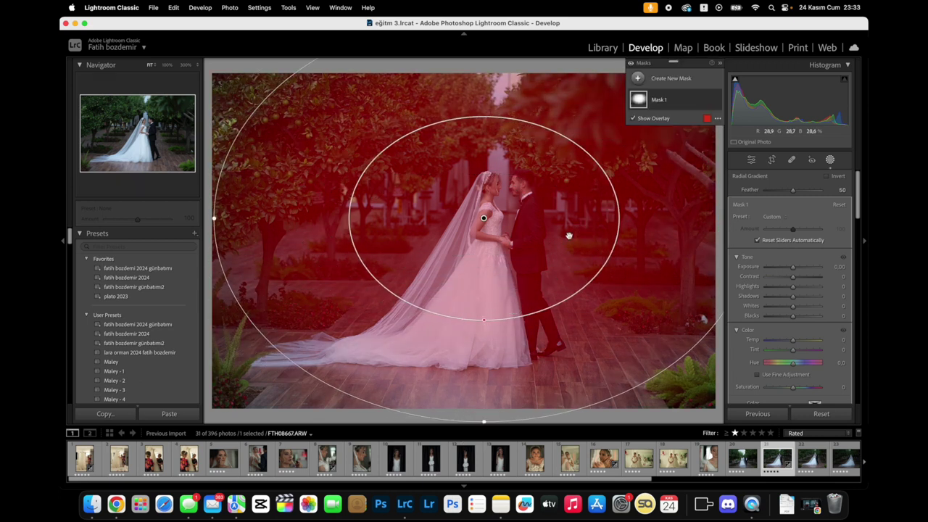
mouse_move(793, 266)
mouse_down()
mouse_move(800, 269)
mouse_move(788, 270)
mouse_up()
double_click(789, 271)
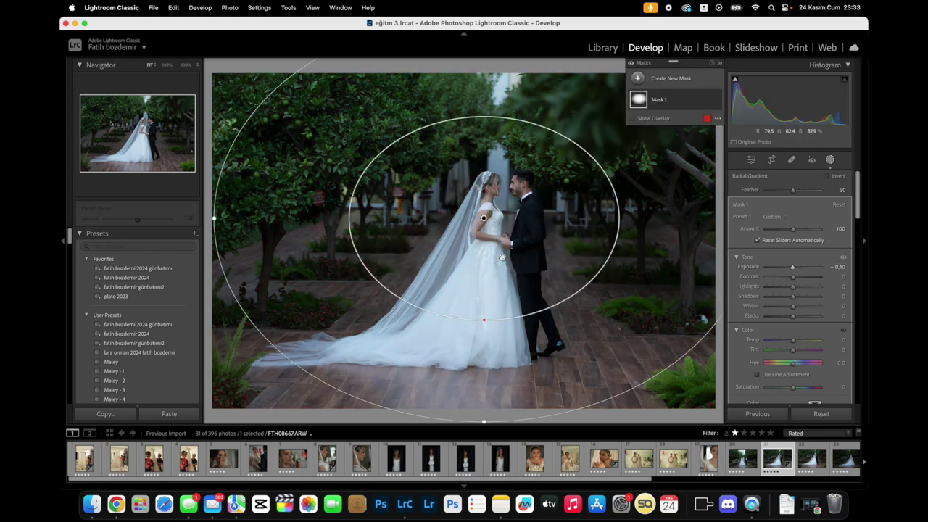
key(Delete)
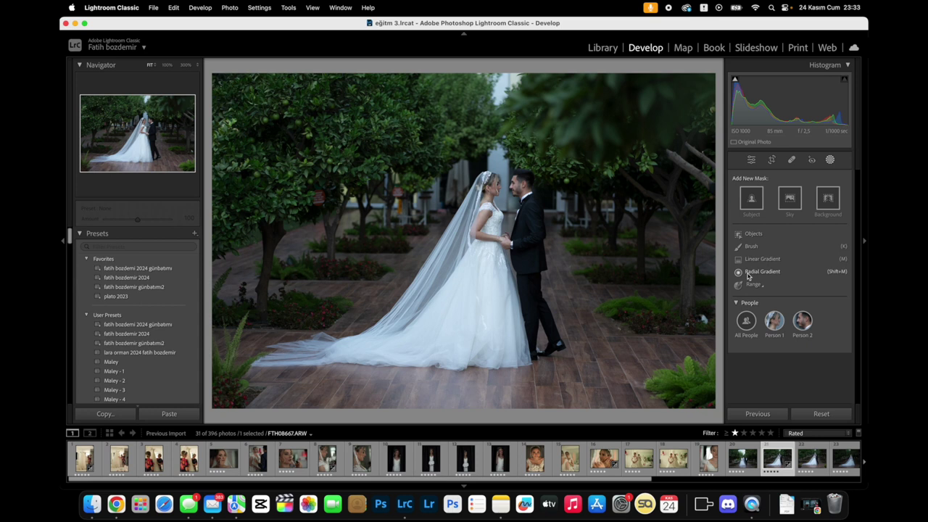
click(762, 272)
mouse_move(395, 213)
mouse_down()
mouse_move(668, 354)
mouse_move(648, 348)
mouse_up()
drag(396, 216, 461, 244)
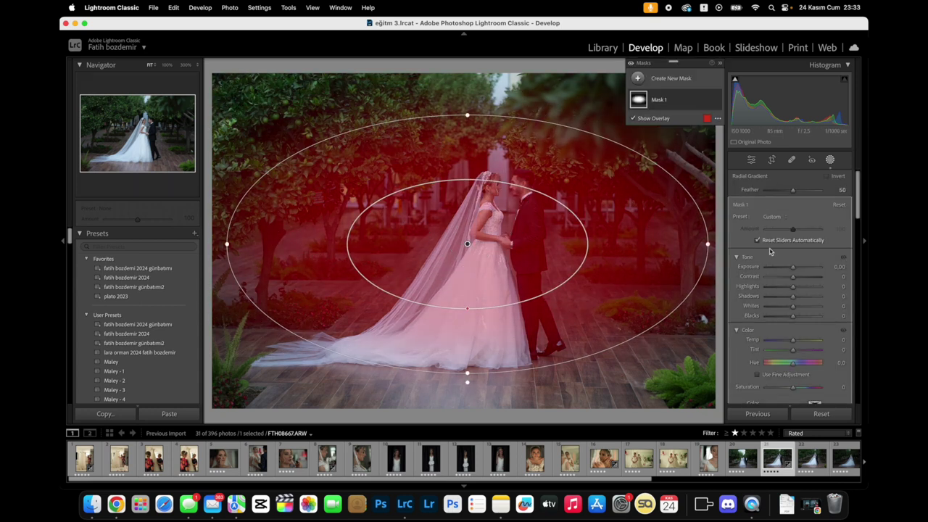
click(828, 176)
drag(792, 266, 781, 274)
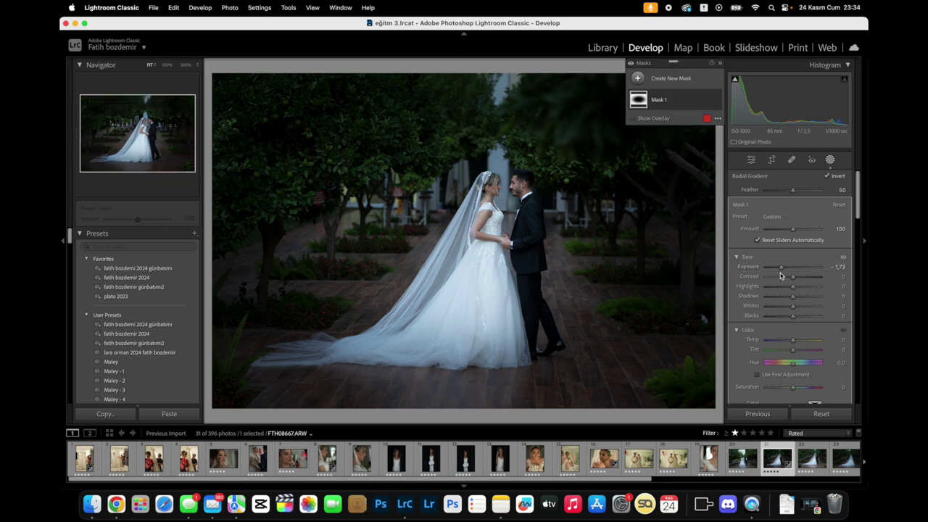
click(817, 414)
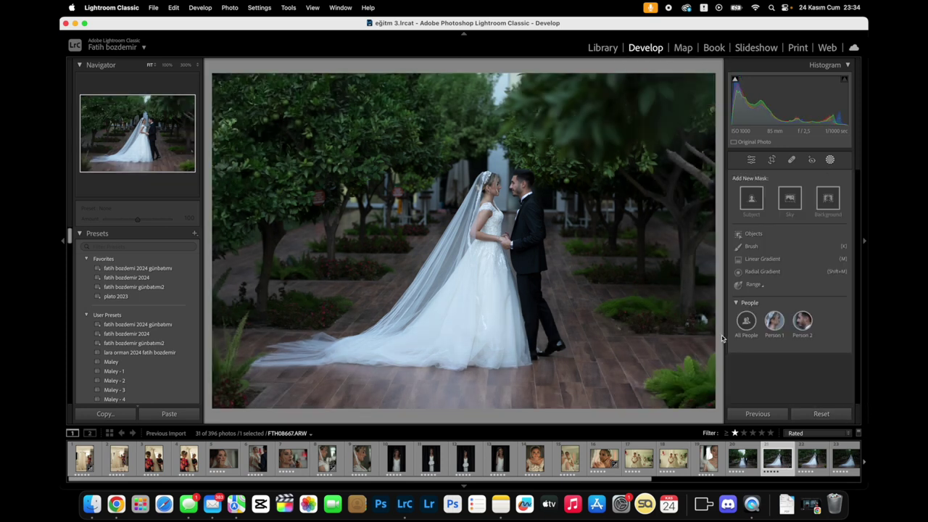
key(super+z)
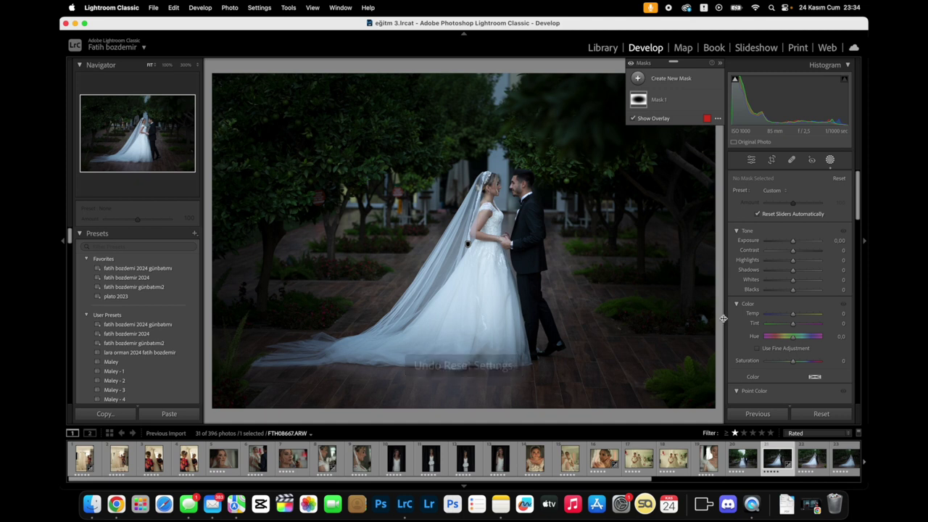
click(831, 161)
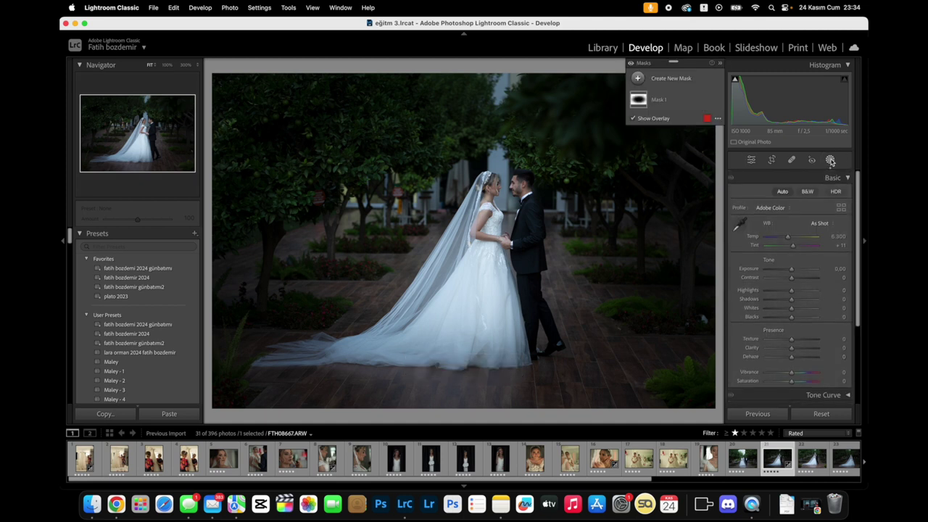
click(661, 101)
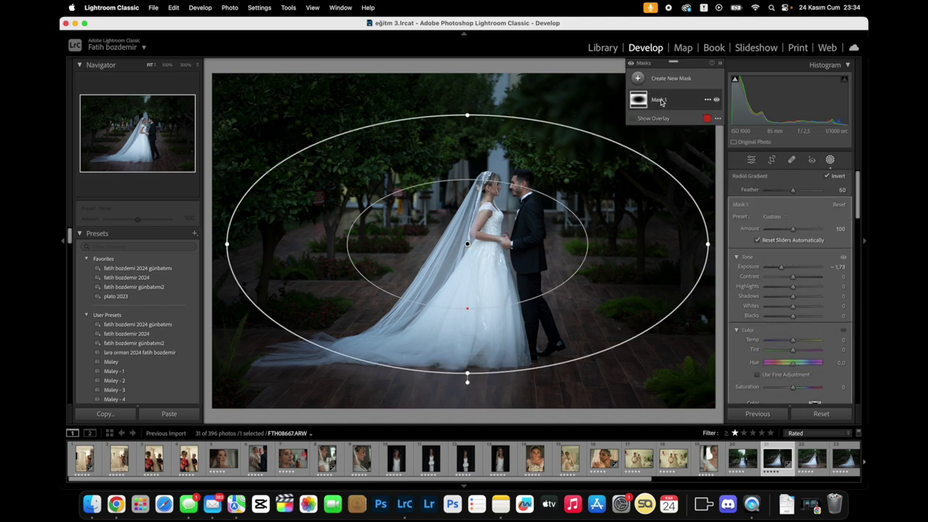
key(Delete)
click(830, 161)
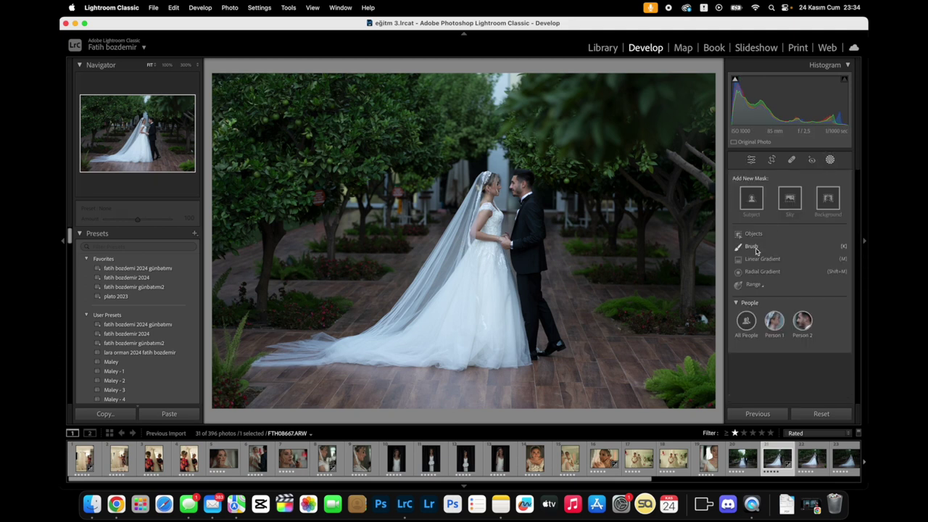
click(754, 285)
click(768, 307)
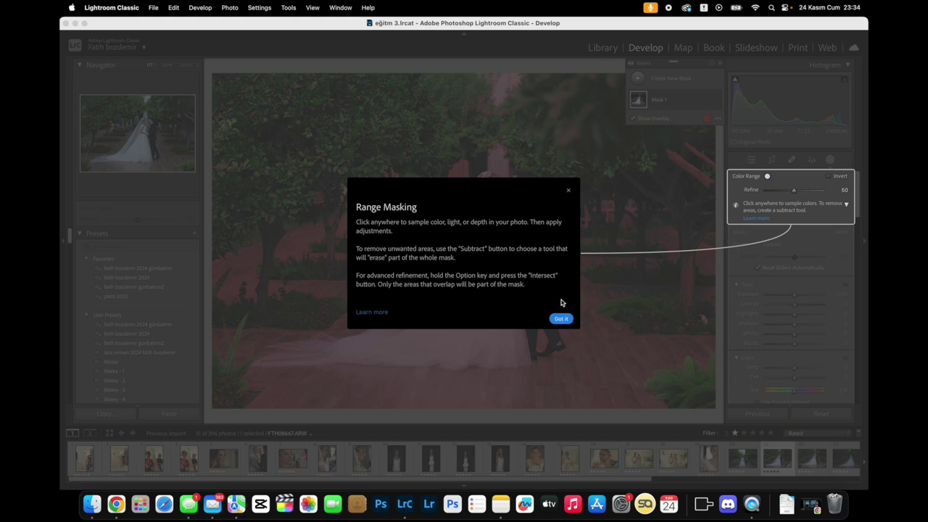
click(561, 319)
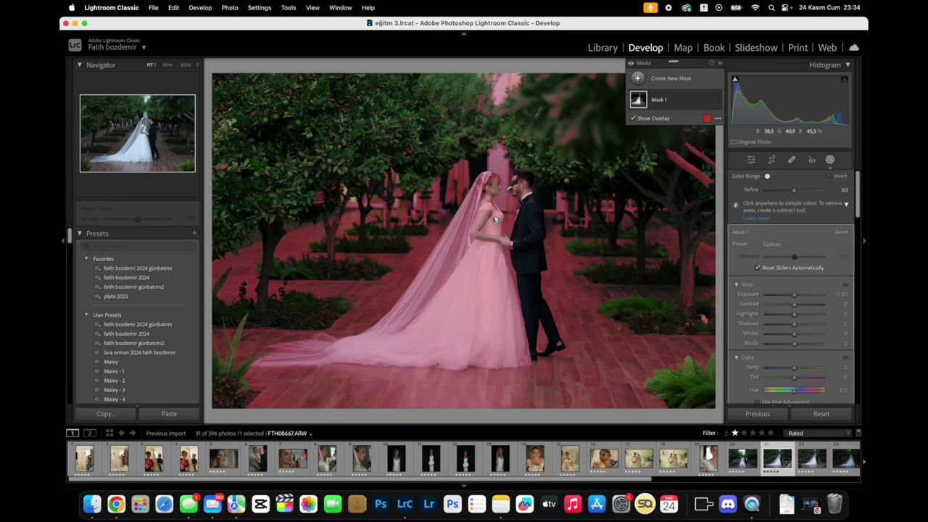
key(super+z)
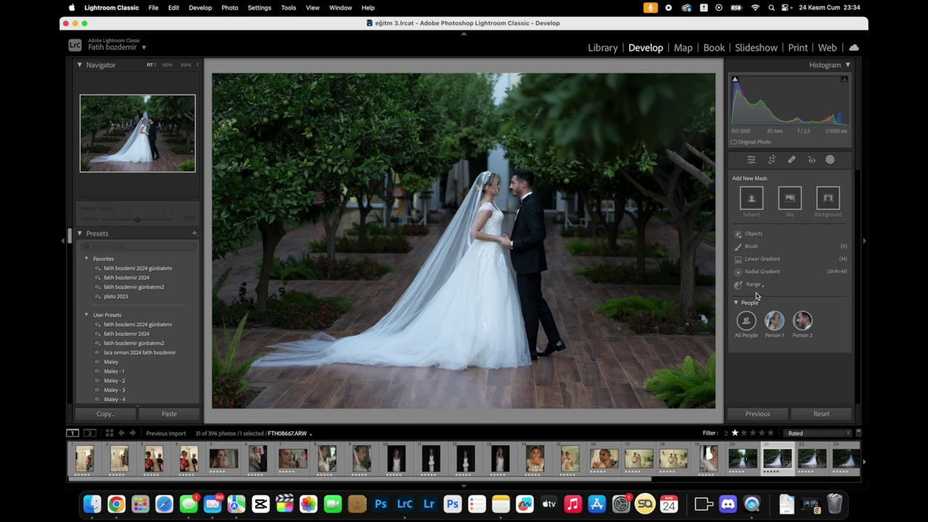
click(752, 284)
click(755, 302)
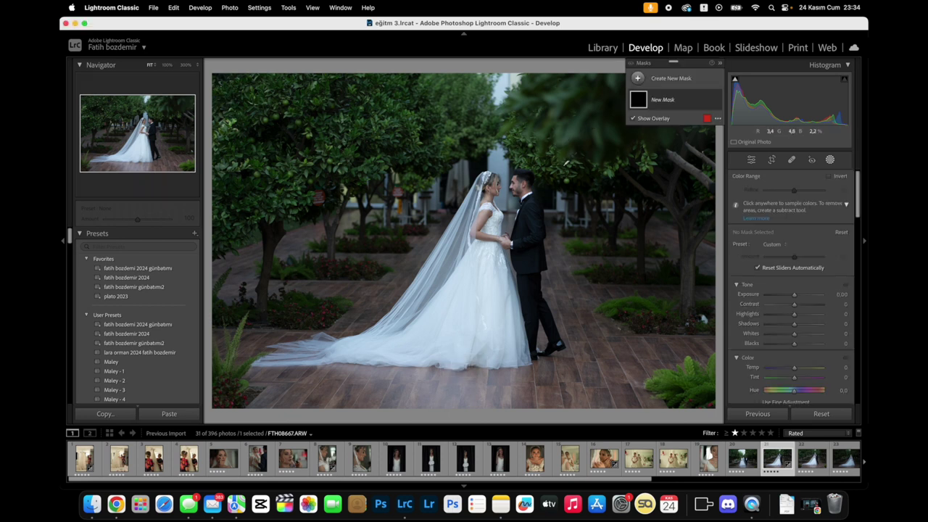
click(567, 163)
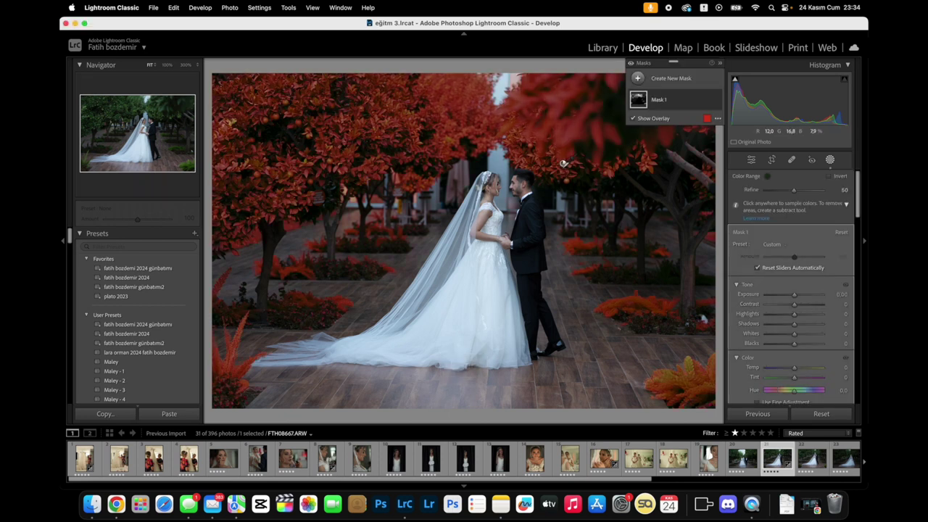
mouse_move(794, 367)
mouse_down()
mouse_move(765, 372)
mouse_move(814, 375)
mouse_up()
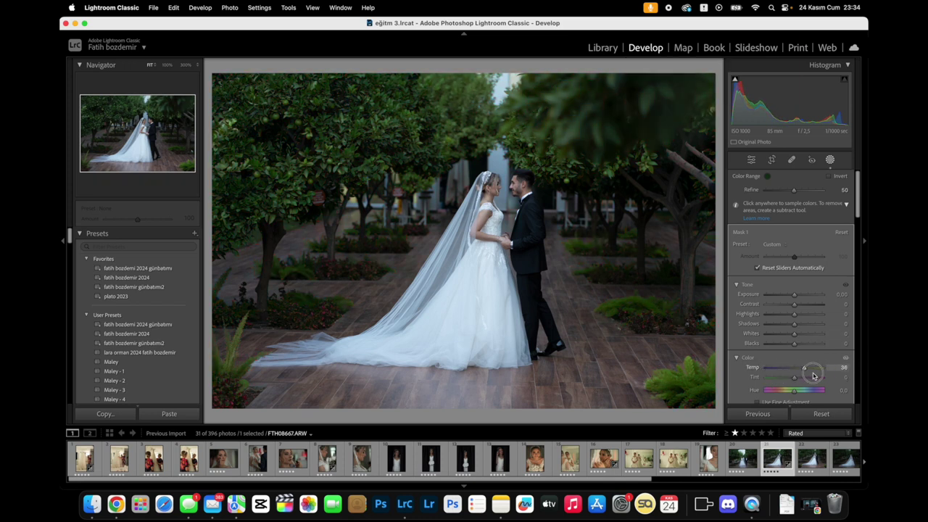
drag(813, 375, 837, 358)
drag(837, 358, 800, 370)
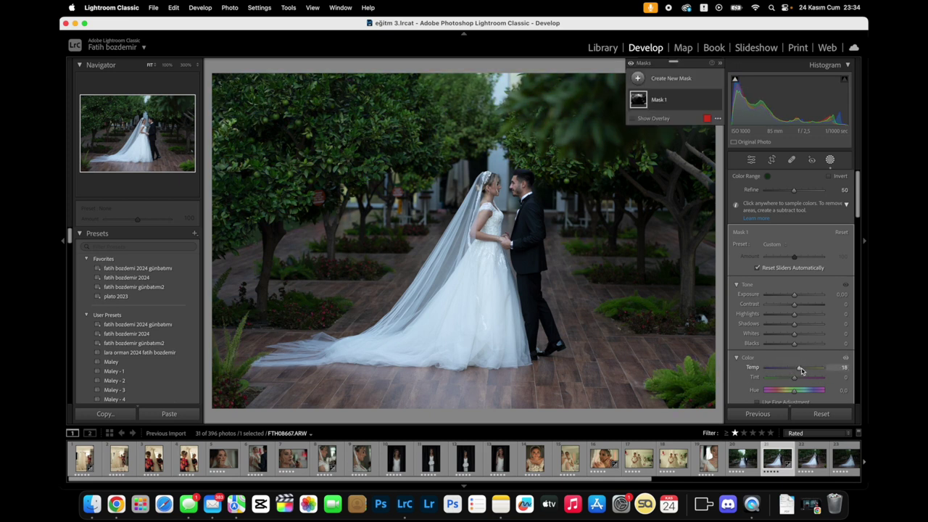
click(822, 413)
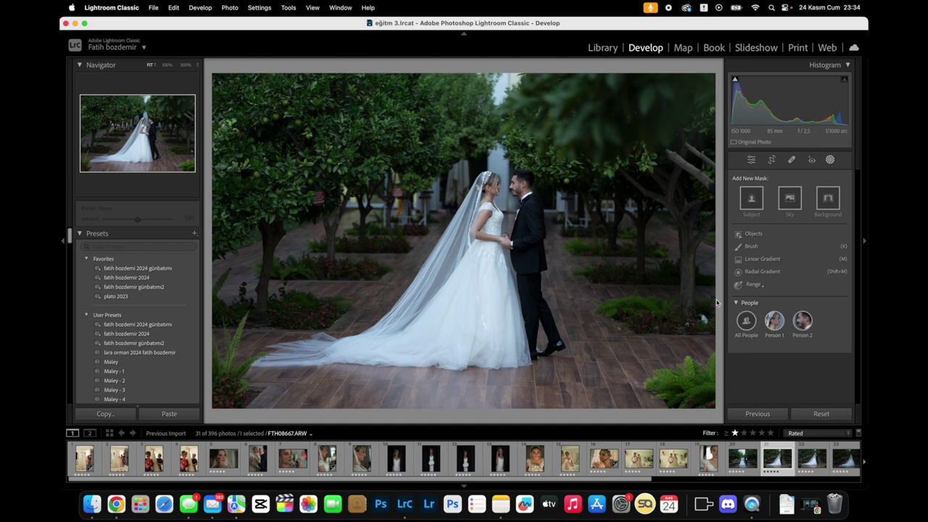
- Try a luminance range mask sampled from the trees, then remove it
click(752, 284)
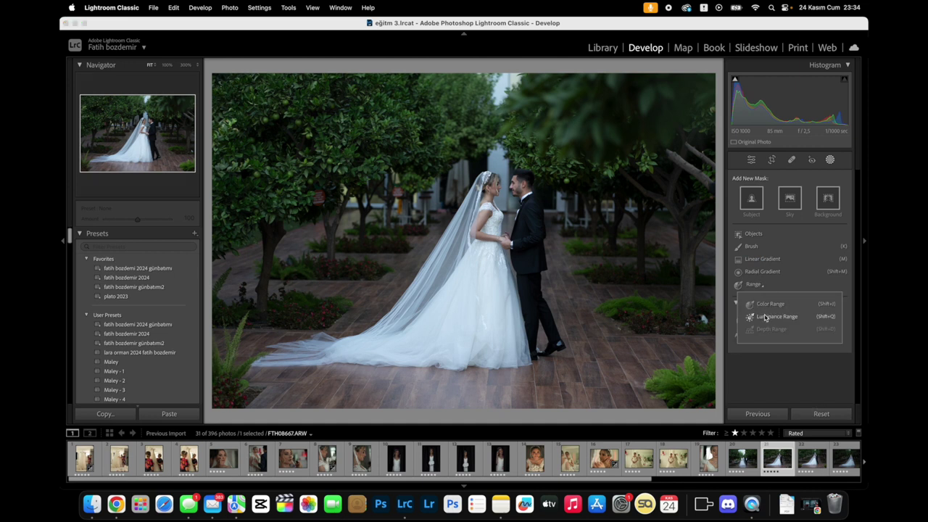
click(768, 316)
click(579, 120)
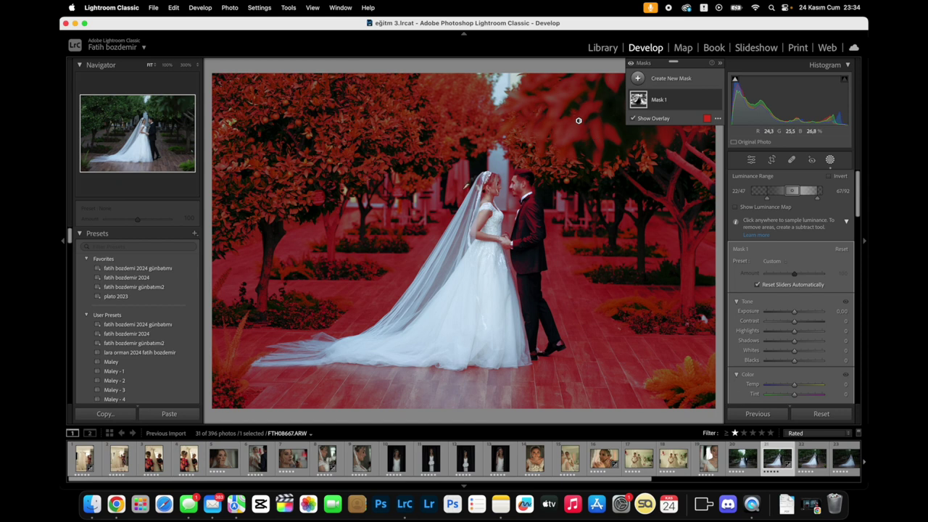
click(821, 413)
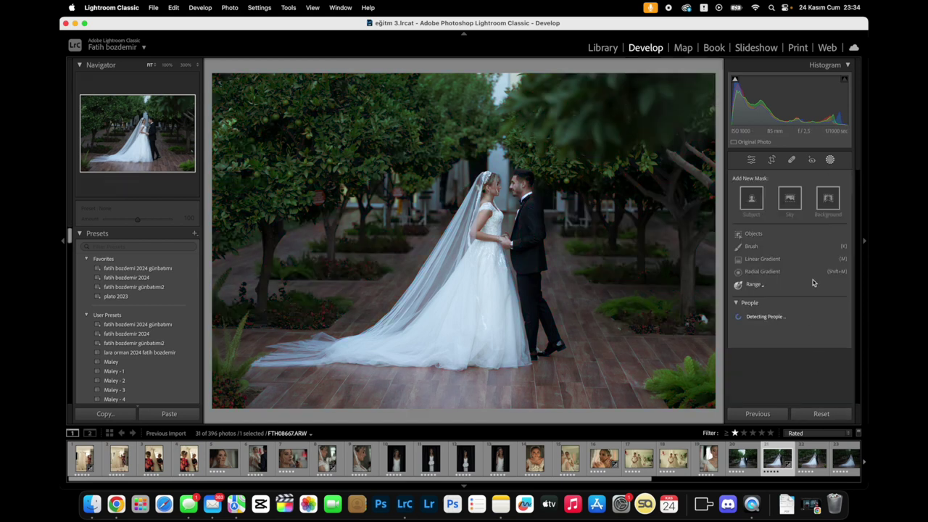
- Add a colour range mask sampled from the foliage and set Temp 46, Tint 100
click(752, 285)
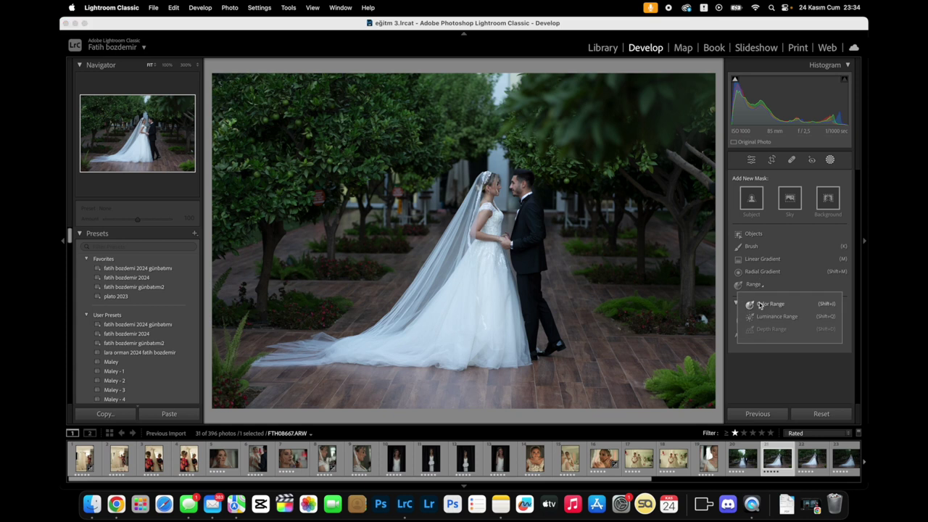
click(760, 304)
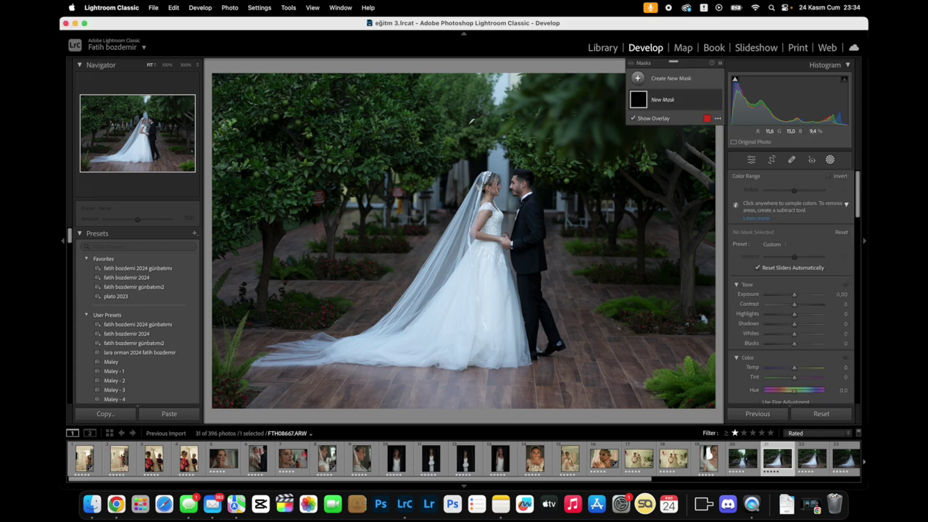
click(468, 124)
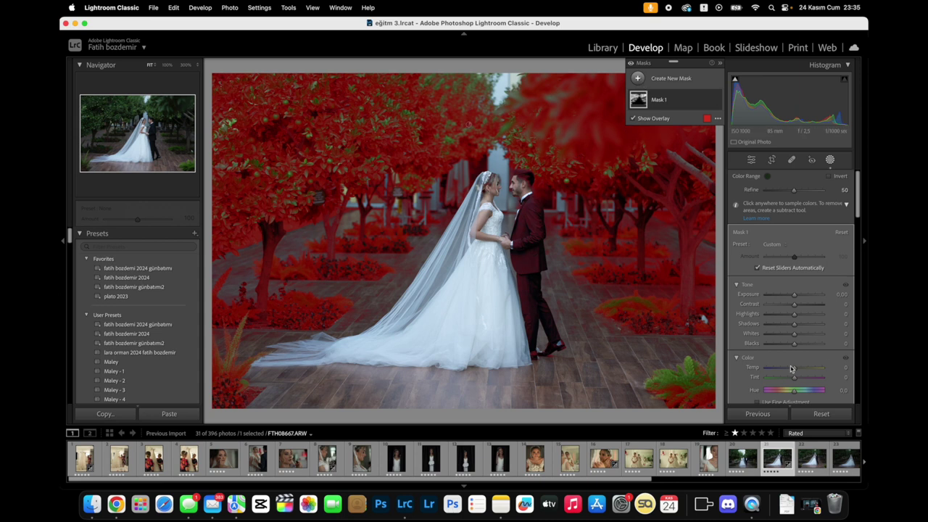
mouse_move(795, 368)
mouse_down()
mouse_move(812, 373)
mouse_move(778, 380)
mouse_move(860, 377)
mouse_up()
drag(763, 369, 810, 374)
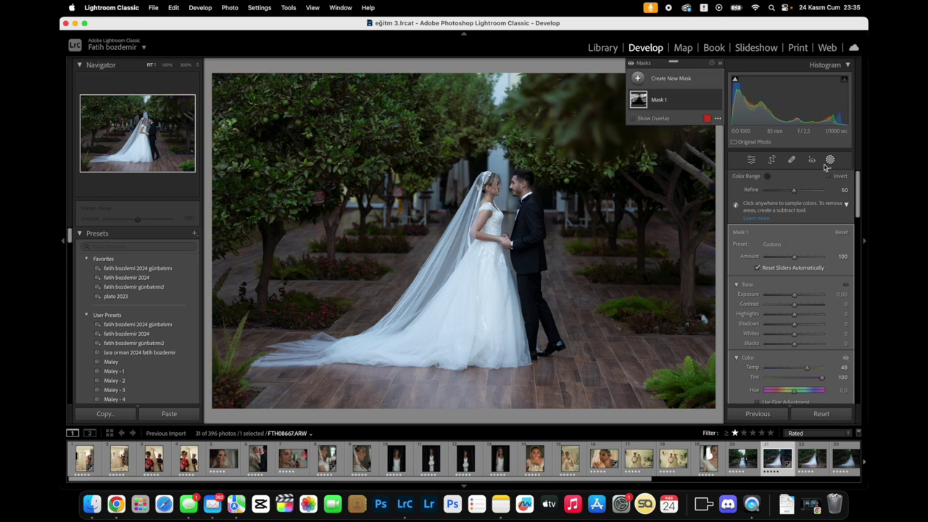
click(658, 102)
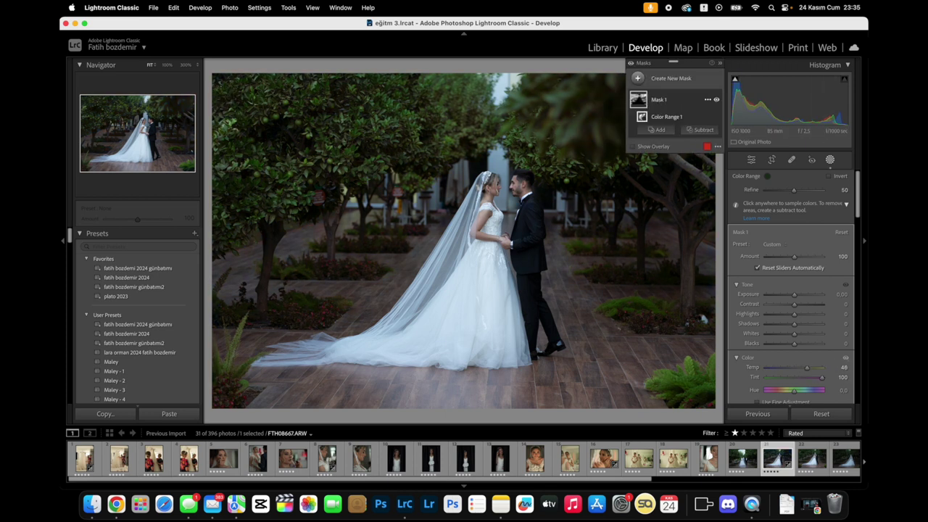
click(658, 101)
click(832, 160)
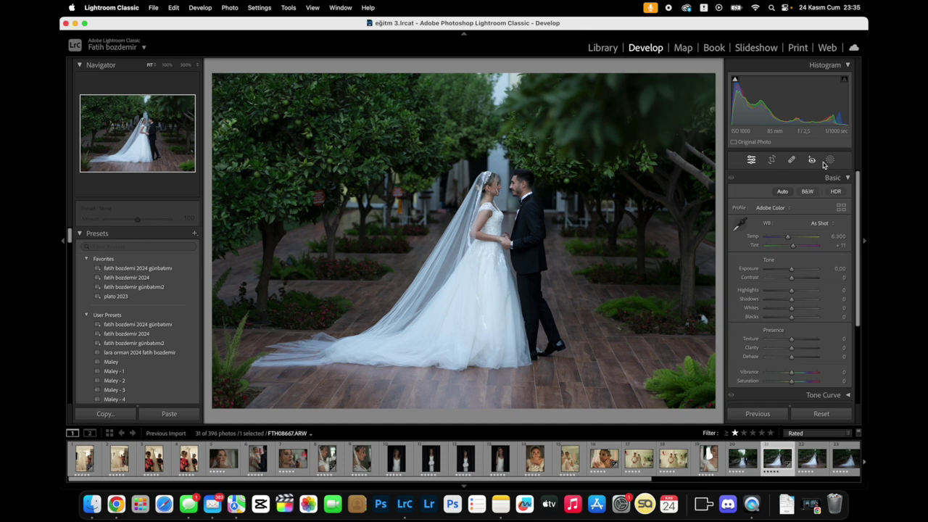
click(830, 159)
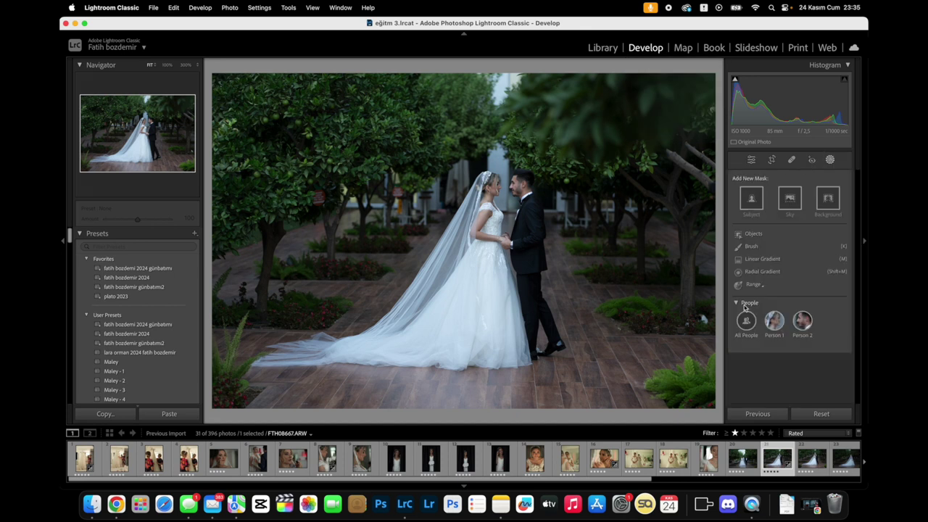
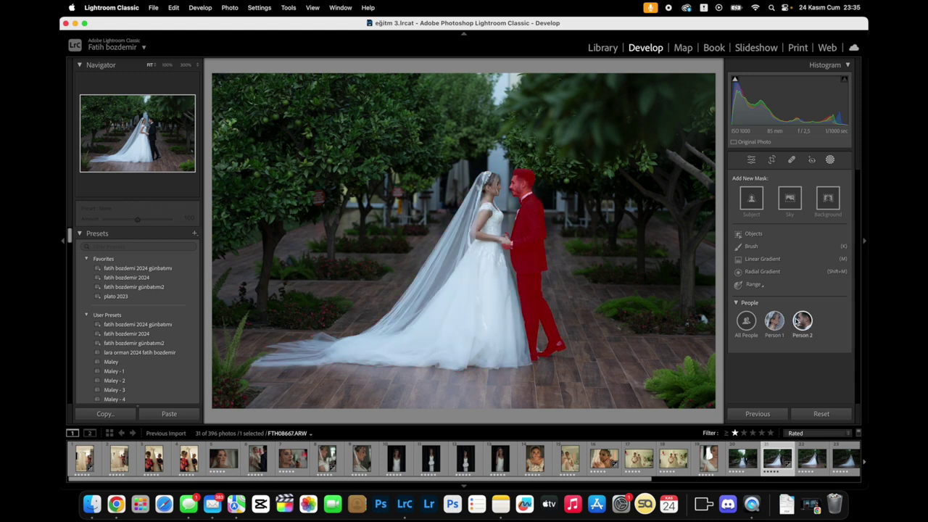
- Create a Person 2 mask on the groom and darken its Exposure to -0.24
click(802, 321)
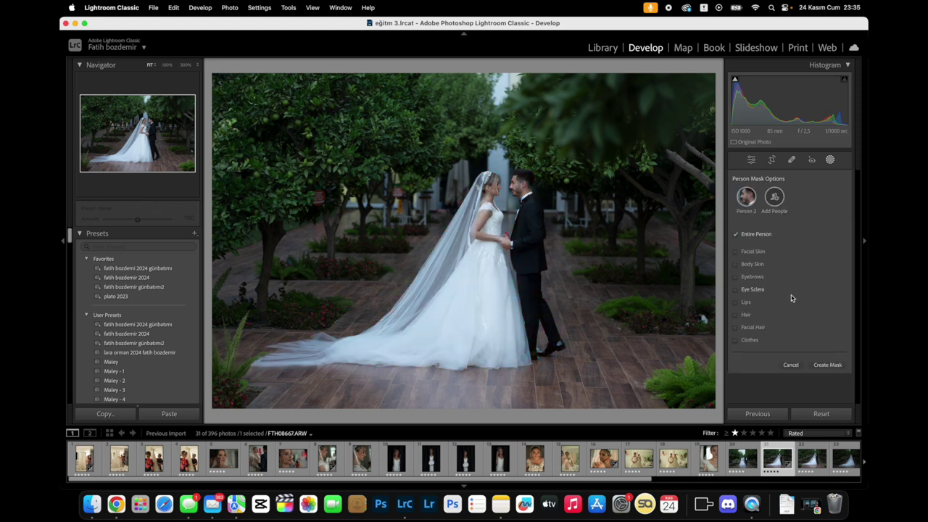
click(828, 365)
drag(797, 254, 798, 283)
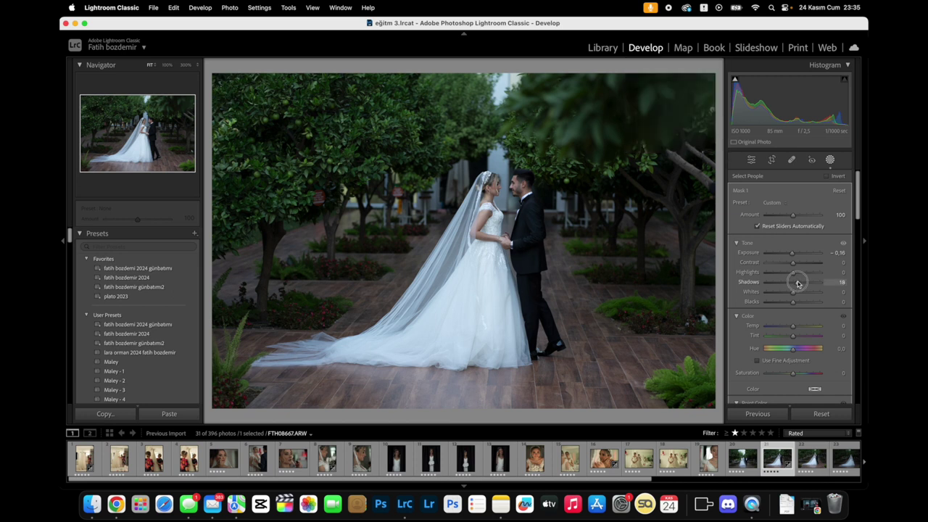
- Reset the groom mask adjustments, undo, and return to Basic settings (Temp 6,300, Tint +11)
click(823, 416)
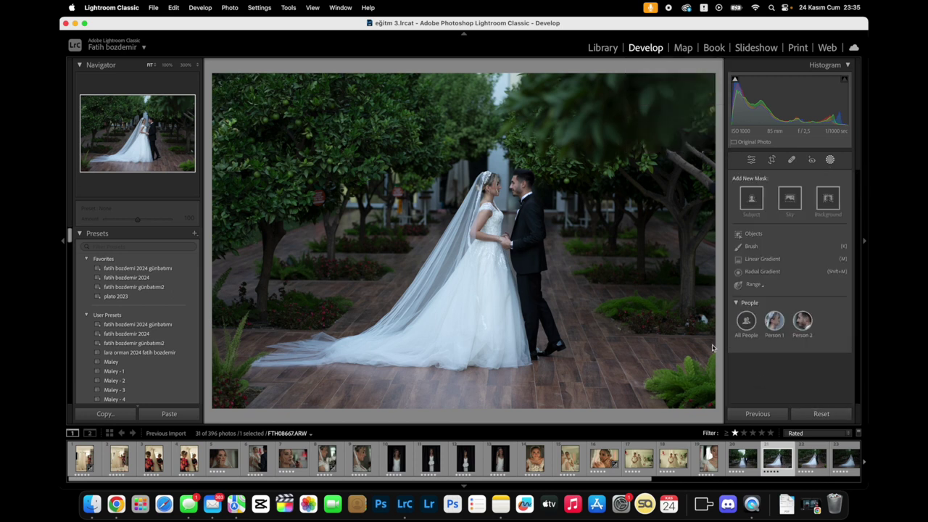
key(ctrl+z)
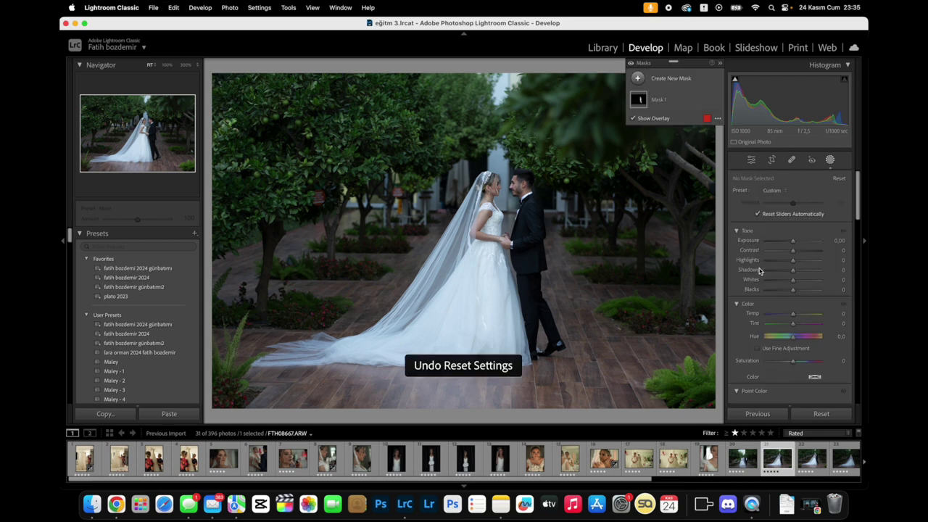
scroll(778, 327, down, 2)
scroll(778, 327, up, 2)
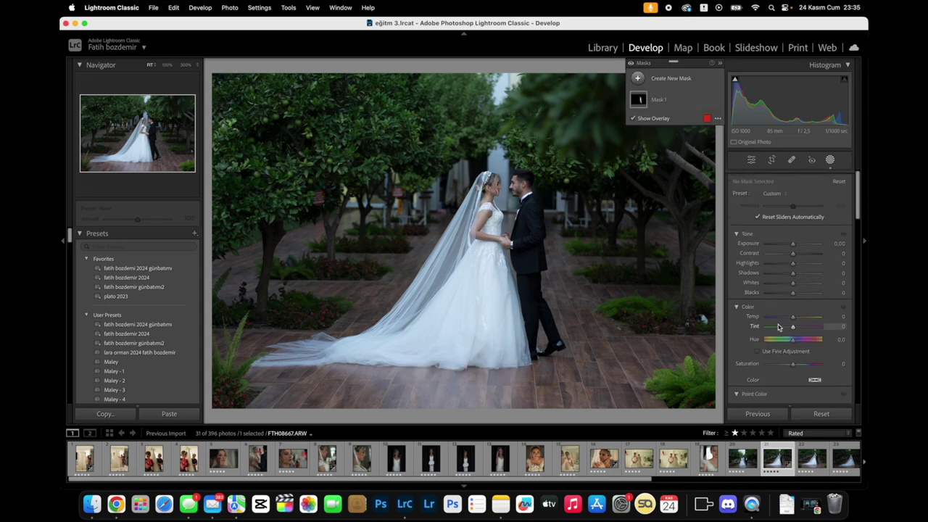
click(830, 161)
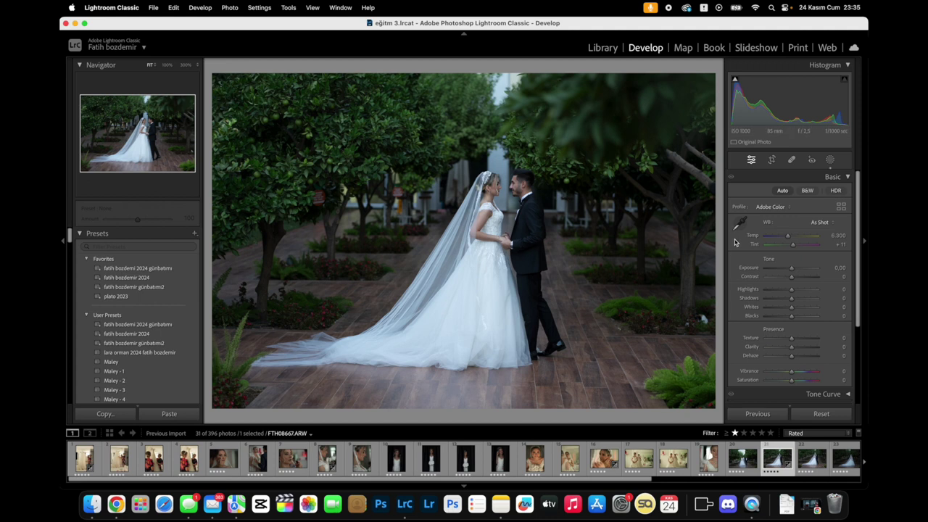
- Try the warm sunset preset with slightly lower exposure, then reset the photo
click(124, 287)
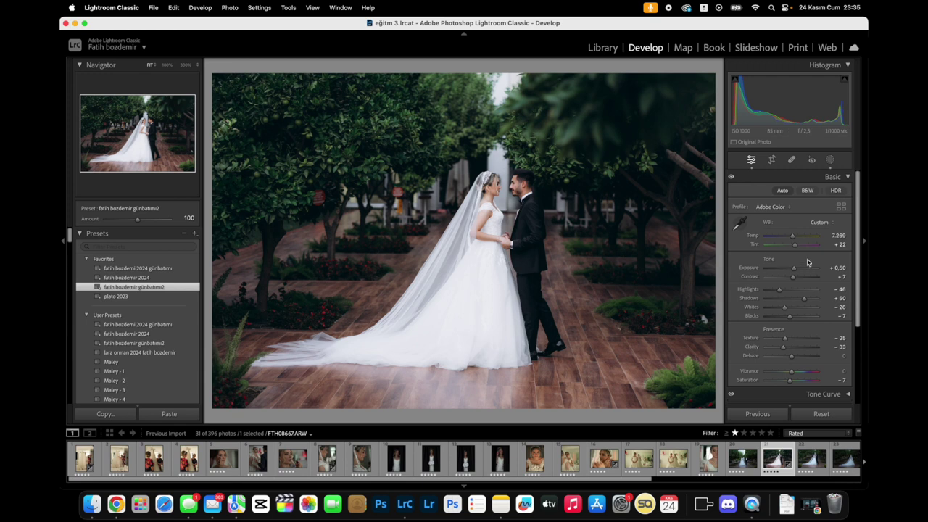
drag(794, 271, 792, 271)
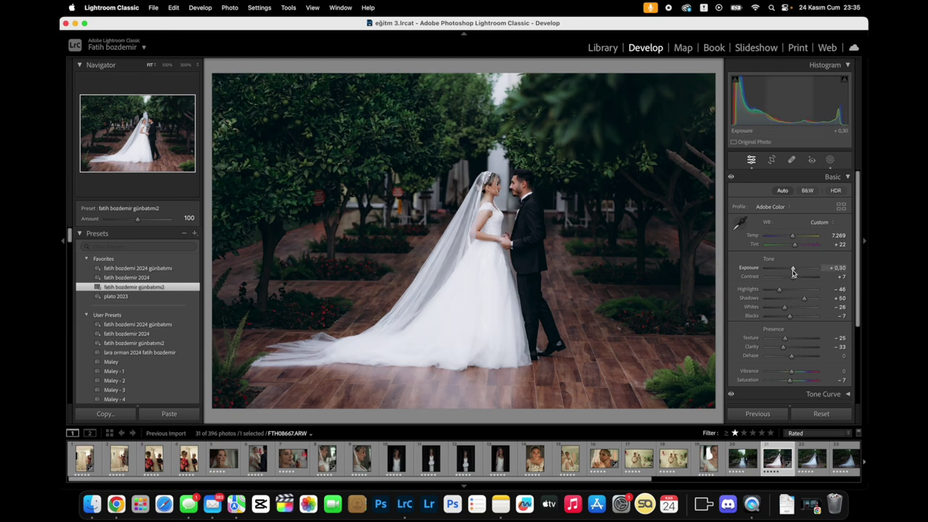
click(821, 414)
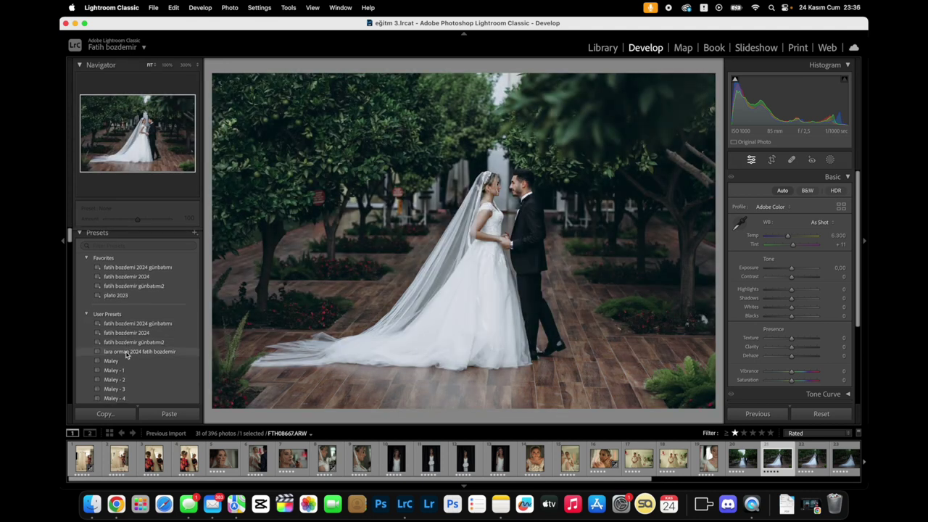
scroll(139, 350, down, 1)
scroll(140, 340, down, 5)
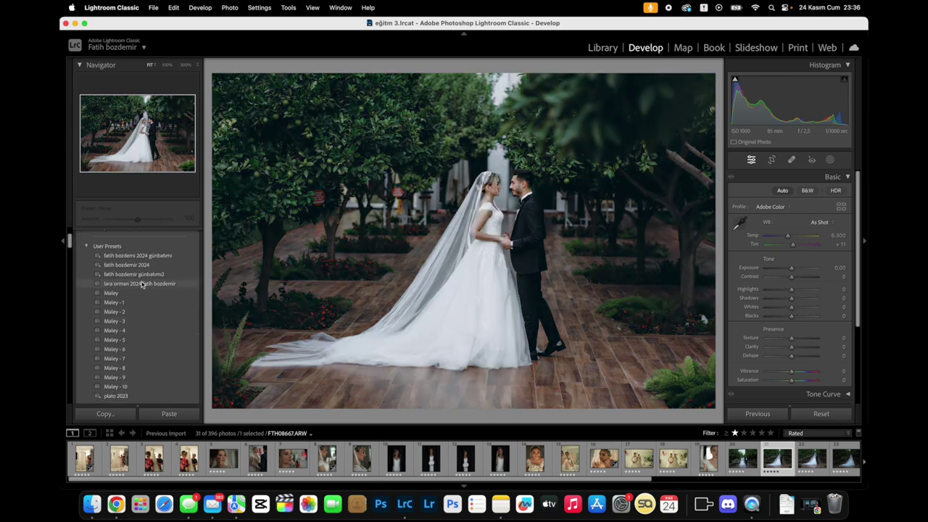
- Compare other user presets, warming white balance to 11,317 and trying plato 2023
click(142, 283)
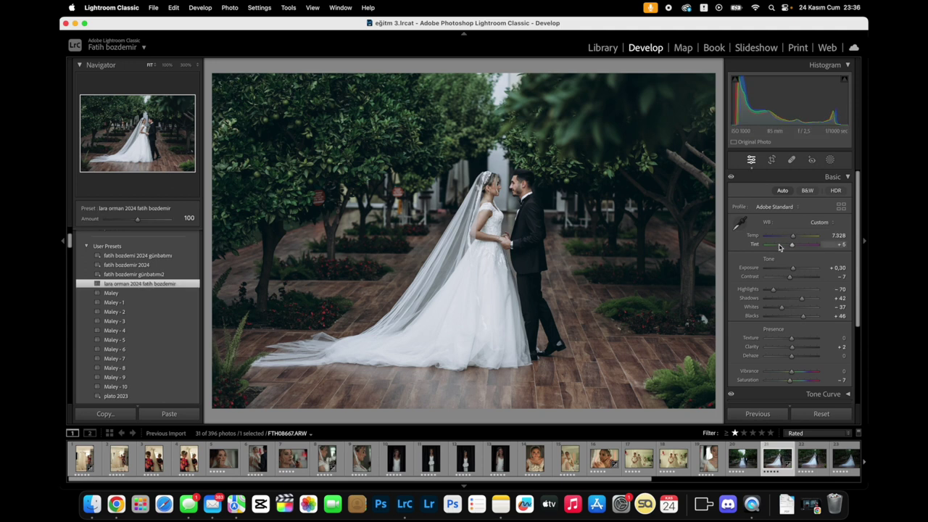
drag(793, 240, 803, 237)
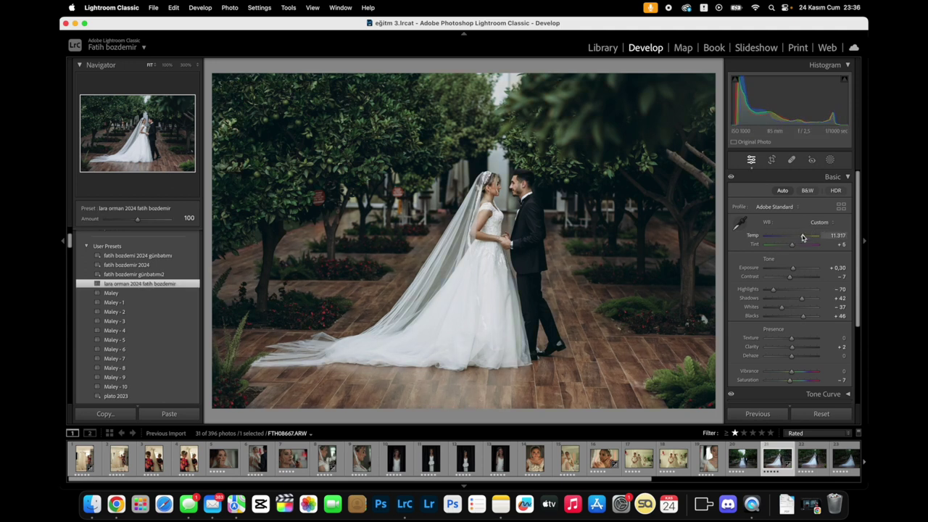
scroll(86, 338, down, 4)
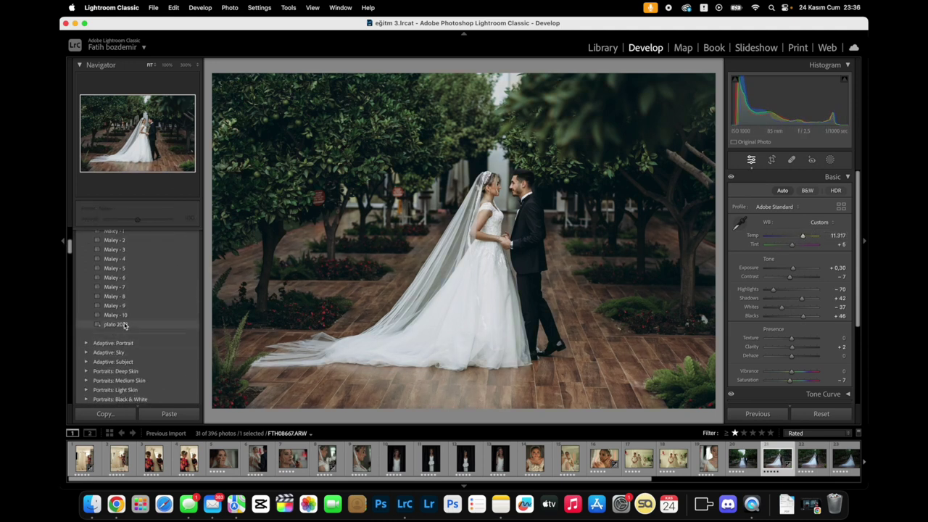
click(124, 325)
scroll(130, 331, down, 3)
scroll(135, 338, up, 10)
scroll(130, 333, down, 1)
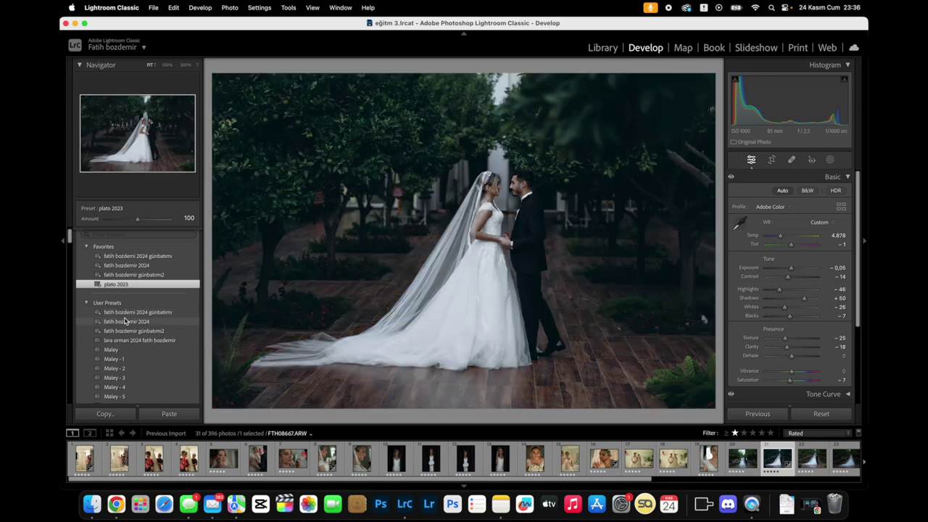
- Apply the günbatımı2 preset, then set Exposure to +0,25 and Shadows to +28
click(123, 331)
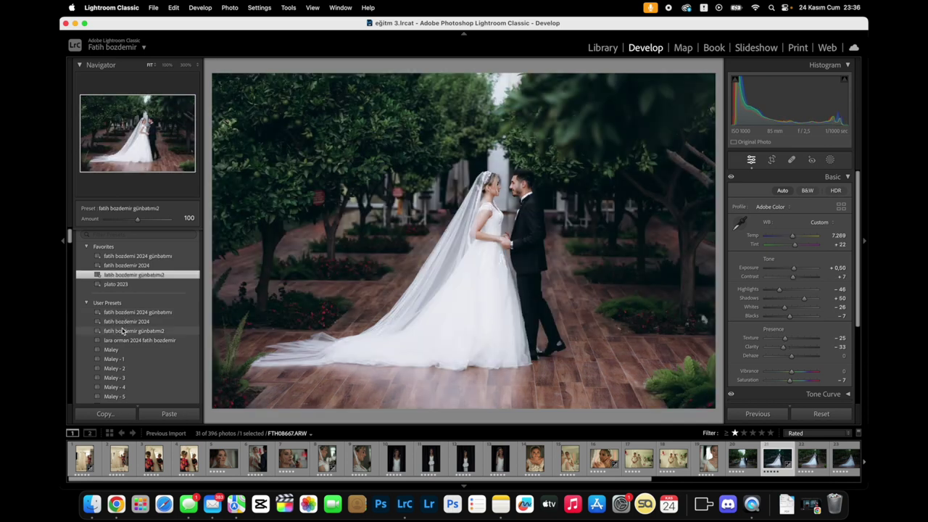
click(123, 331)
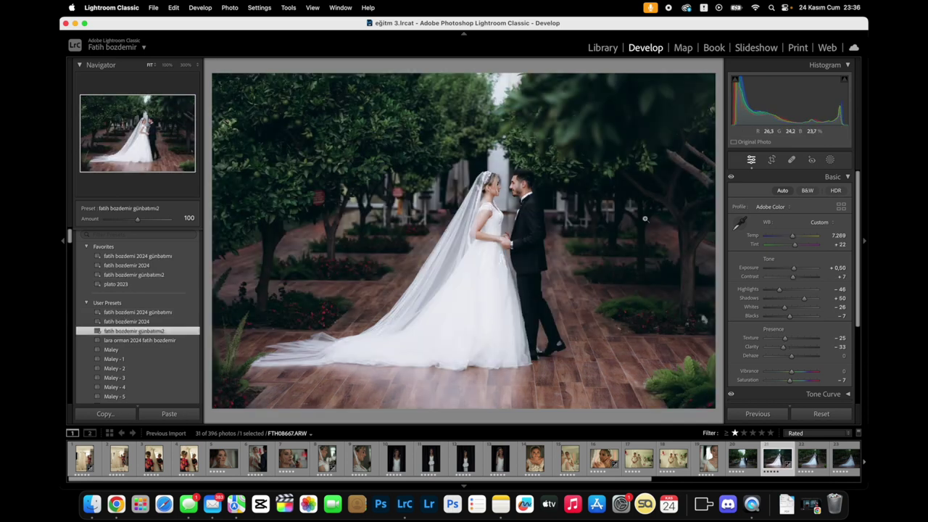
drag(794, 271, 793, 274)
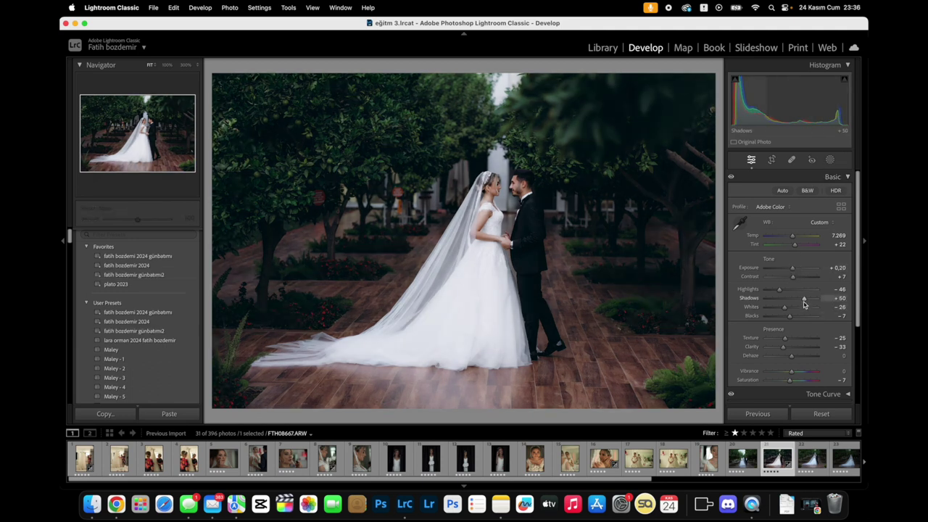
drag(803, 302, 799, 301)
drag(792, 270, 791, 270)
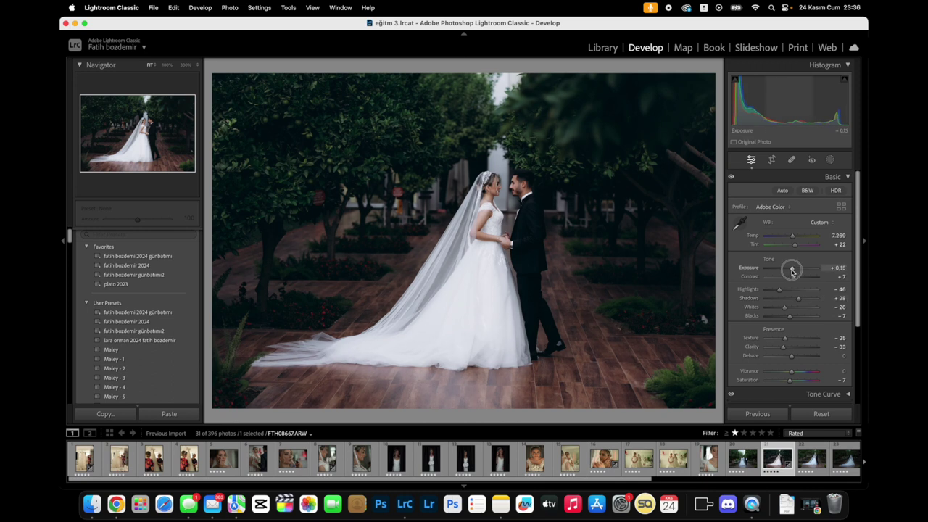
click(830, 160)
- Lift background Shadows to 59 and add a Select Subject mask at Exposure +0.23
click(827, 198)
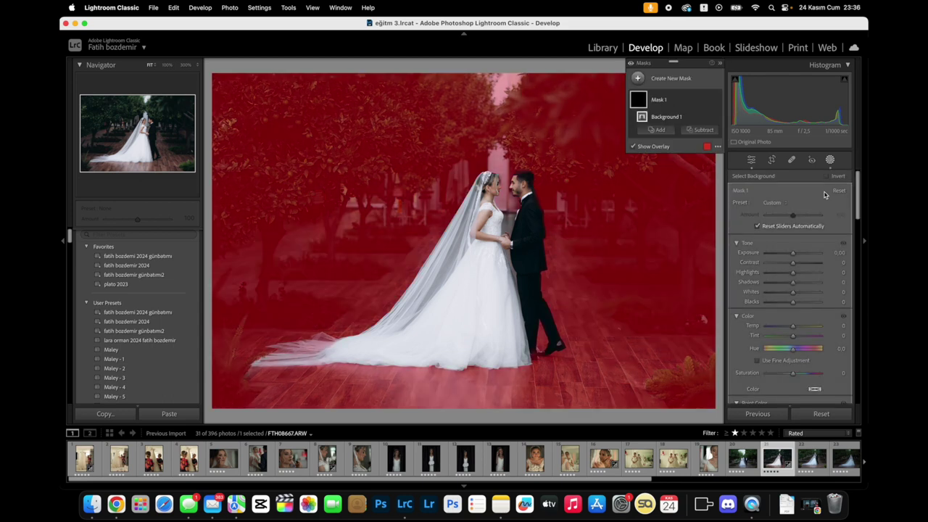
drag(792, 281, 811, 284)
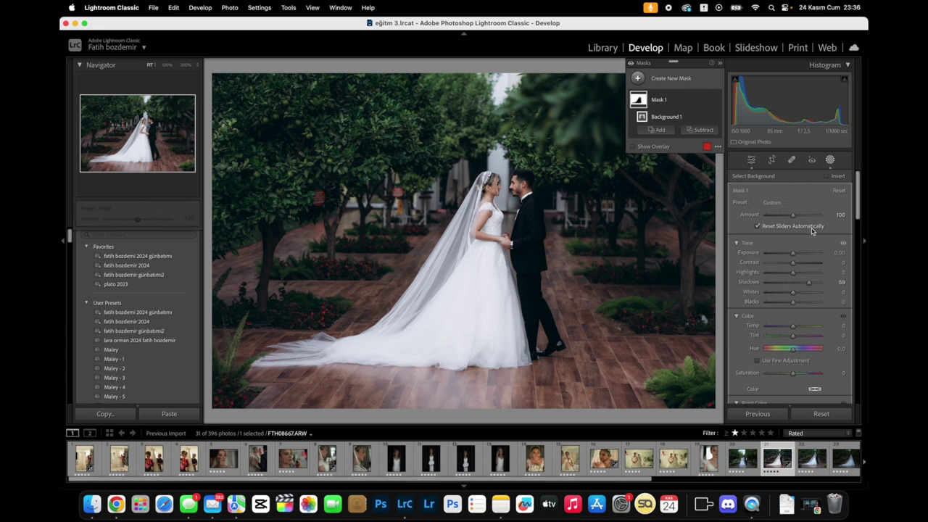
click(637, 78)
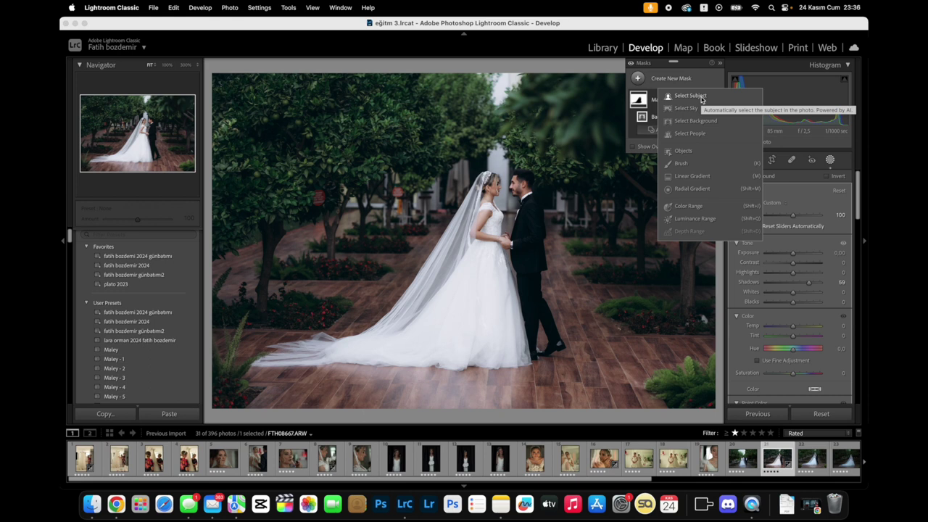
click(701, 97)
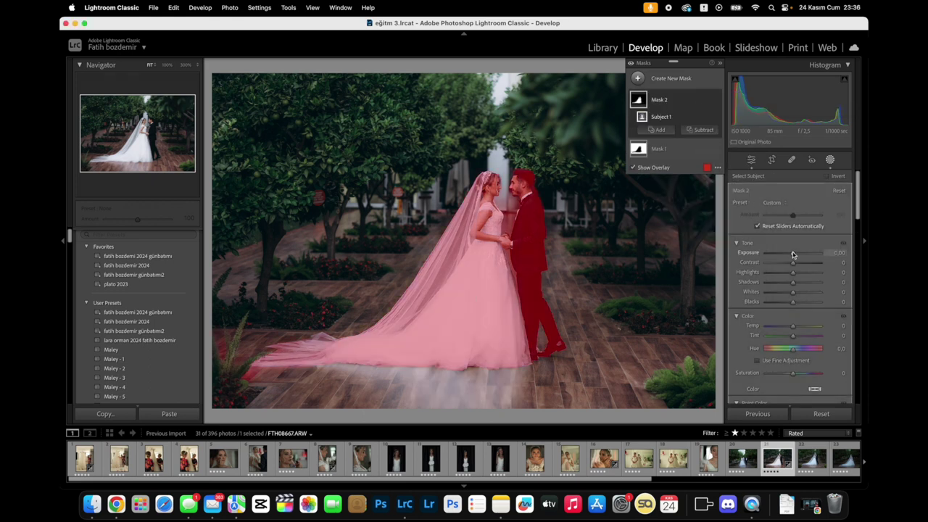
drag(793, 255, 795, 255)
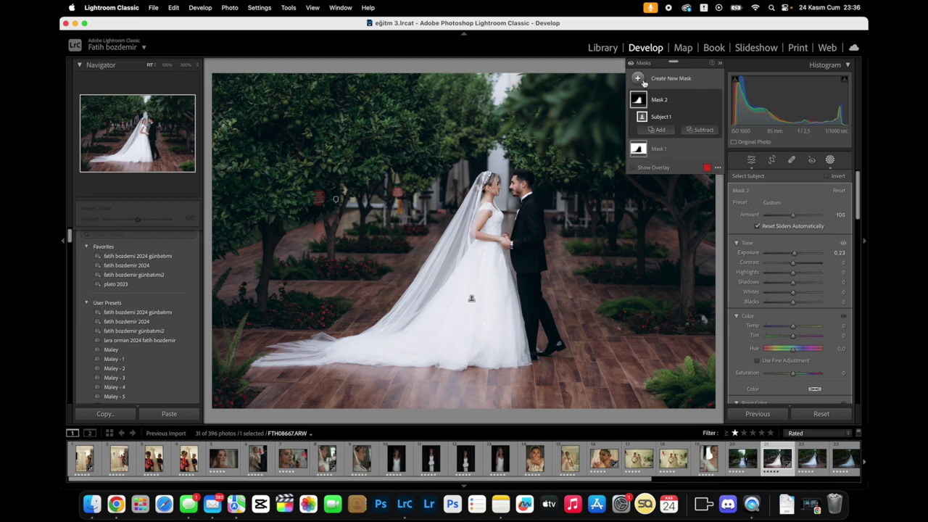
- Add a second Select Background mask darkened to Exposure -0.65
click(642, 82)
click(706, 124)
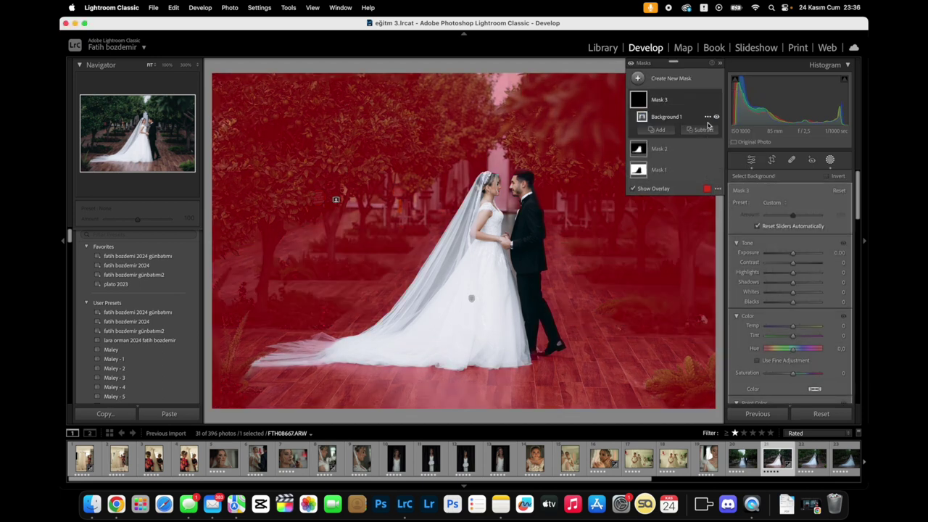
drag(793, 253, 788, 258)
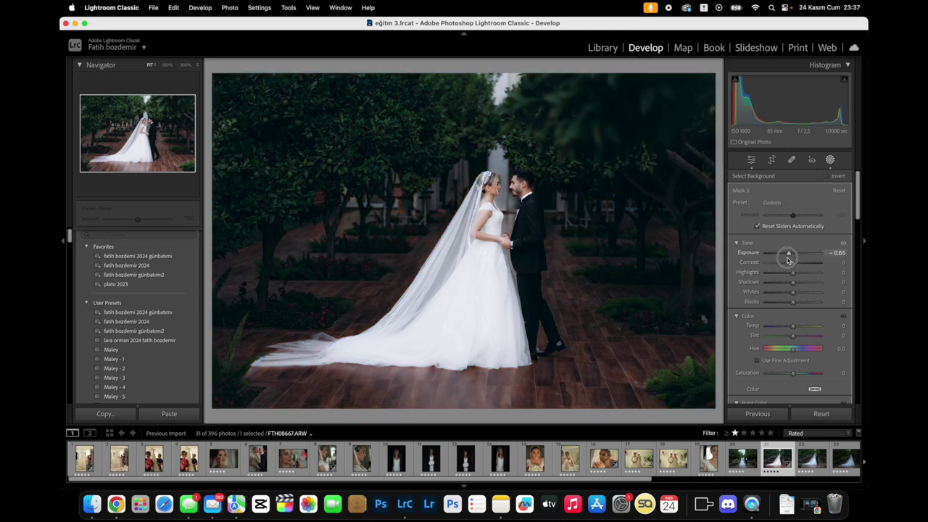
click(638, 79)
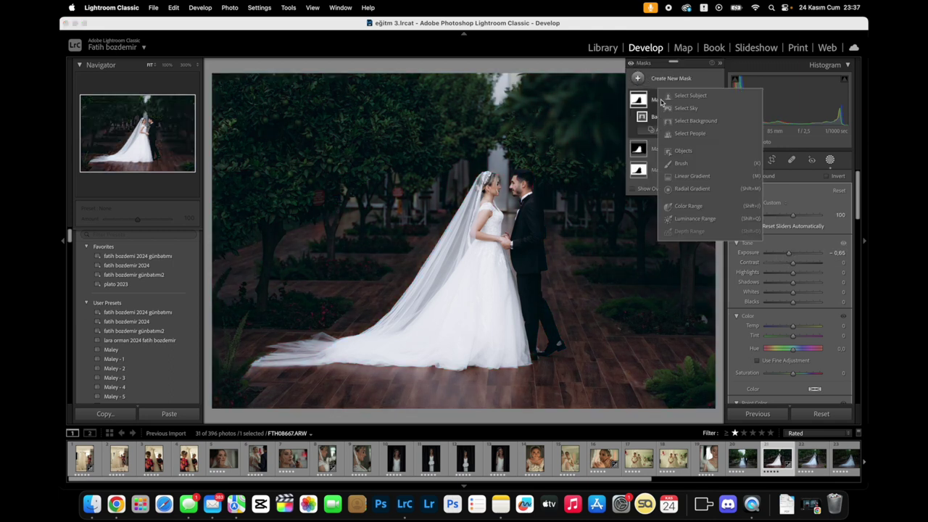
- Add a foliage colour-range mask with Exposure 0,34, Shadows 45 and Blacks 31
click(681, 207)
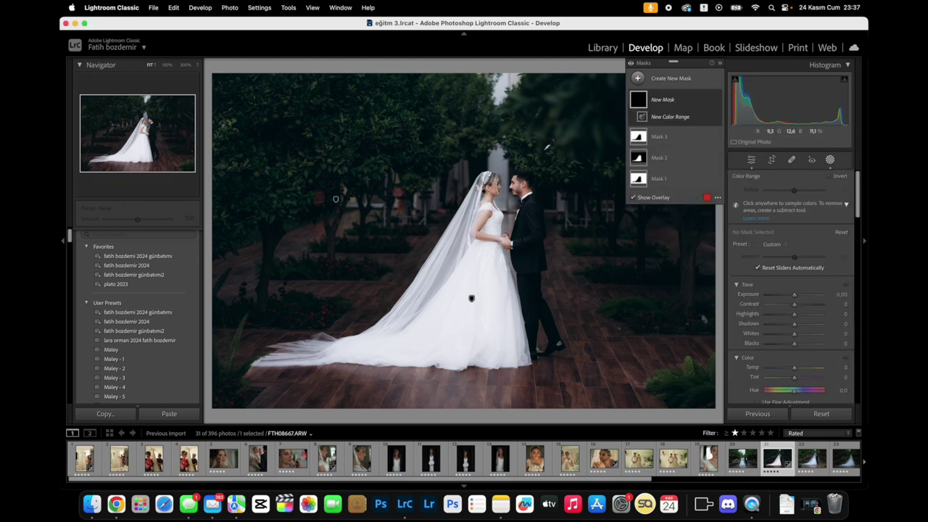
click(553, 152)
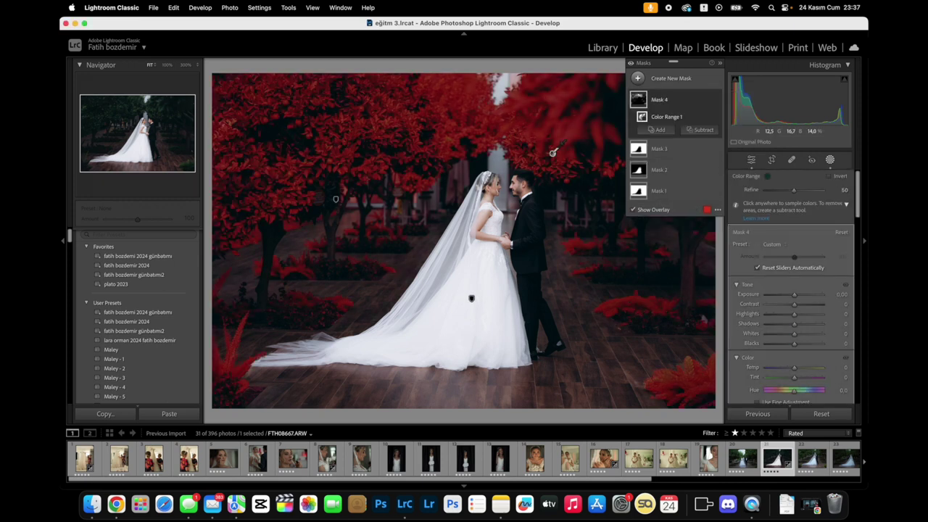
scroll(821, 312, down, 3)
mouse_move(794, 310)
mouse_down()
mouse_move(810, 313)
mouse_move(799, 311)
mouse_up()
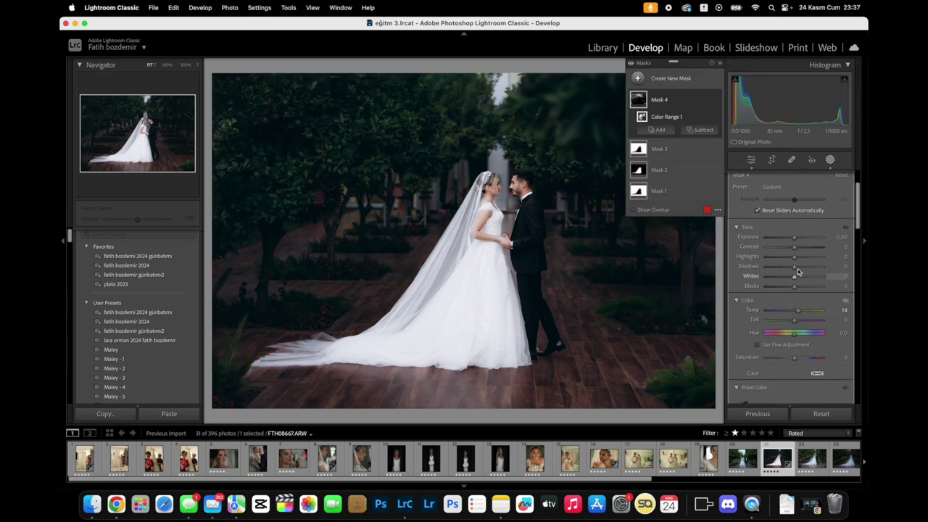
mouse_move(794, 237)
mouse_down()
mouse_move(805, 288)
mouse_move(768, 318)
mouse_move(730, 319)
mouse_up()
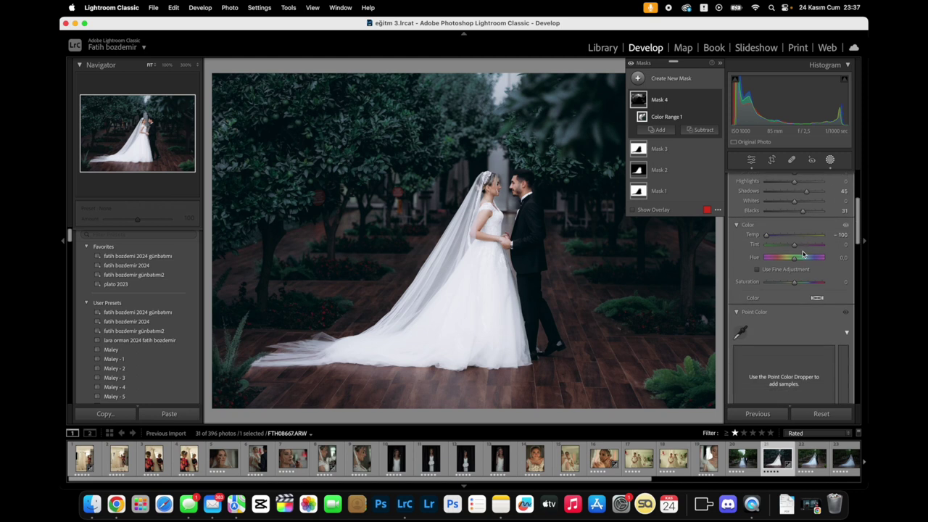
scroll(795, 323, up, 2)
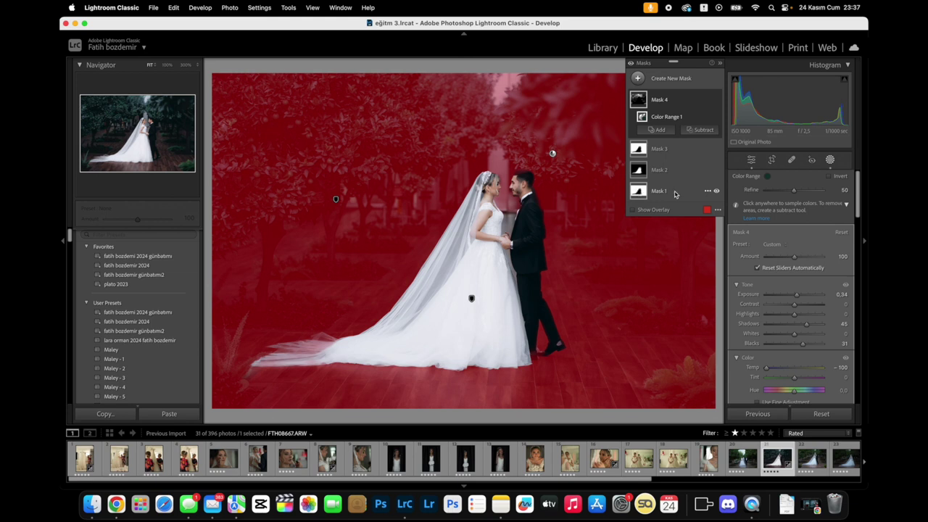
- Select Mask 1, dismiss the new-mask menu, and leave masking for Basic adjustments
click(659, 149)
click(660, 196)
mouse_move(666, 179)
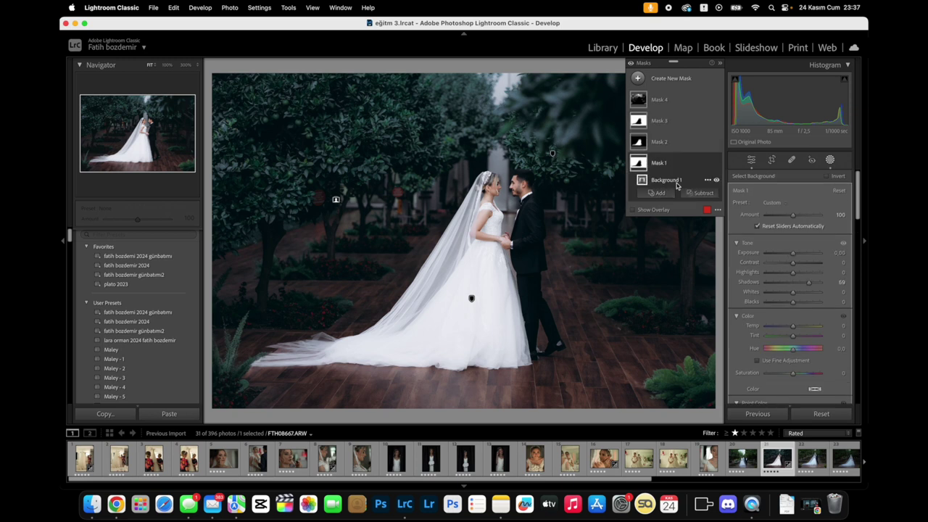
click(638, 77)
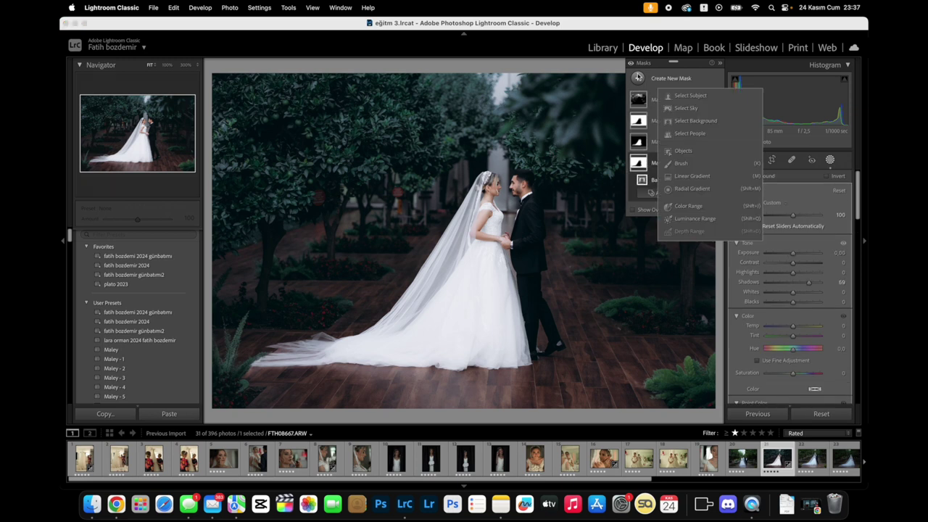
click(637, 201)
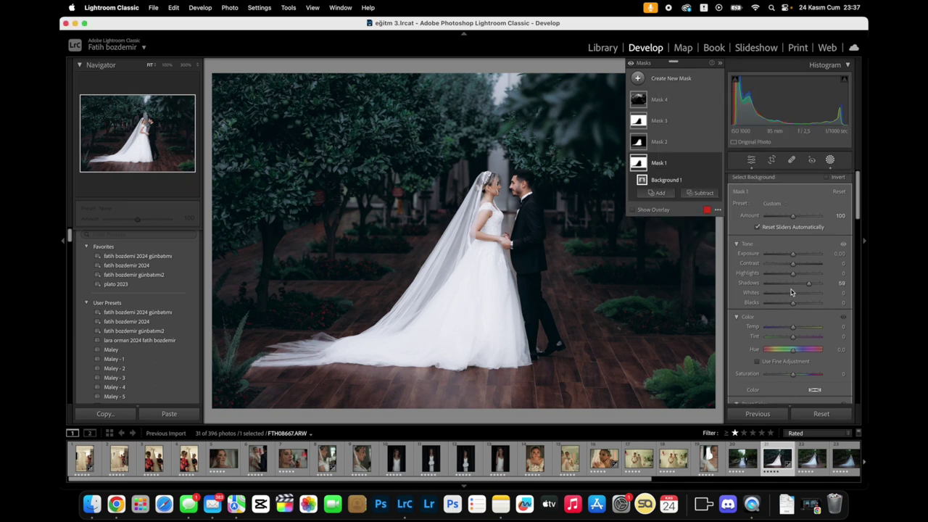
scroll(795, 287, down, 5)
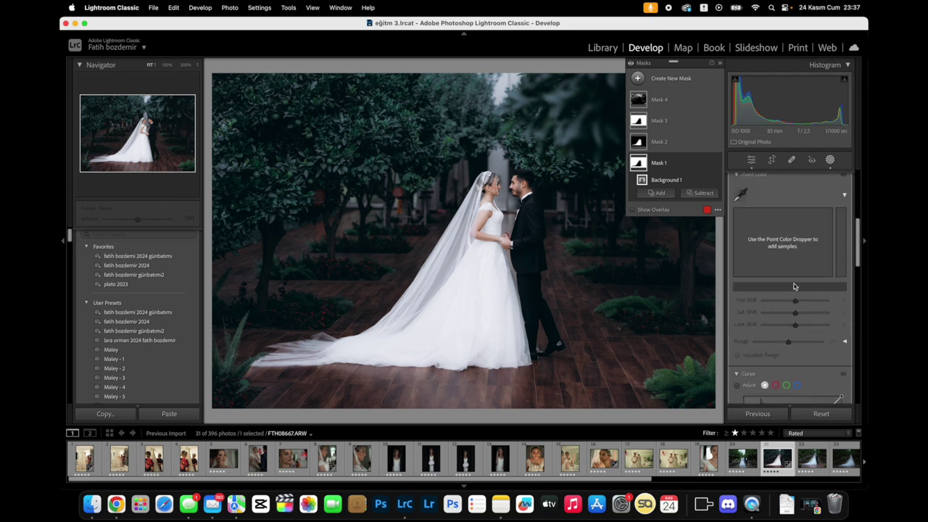
scroll(795, 286, up, 3)
click(830, 160)
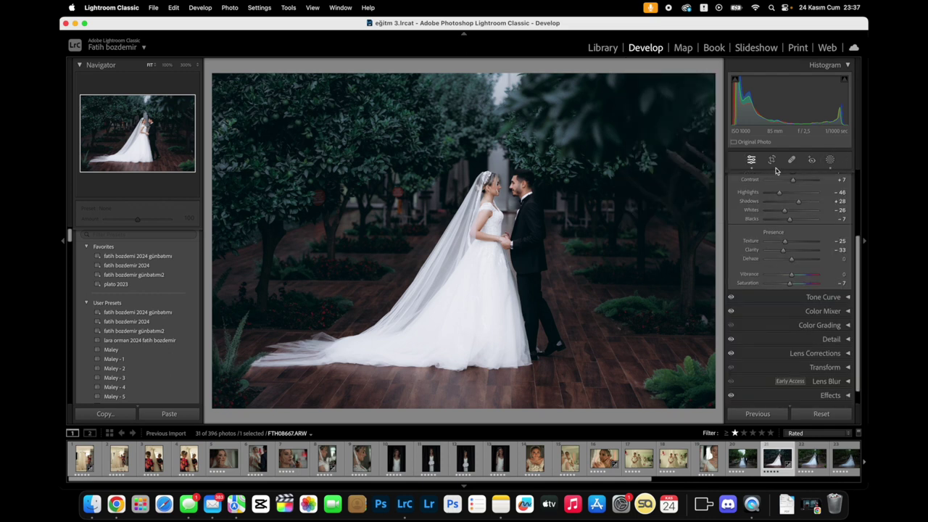
- Expand Tone Curve and Color Mixer, reviewing the HSL Hue, Saturation and Luminance values
click(754, 161)
scroll(793, 265, down, 2)
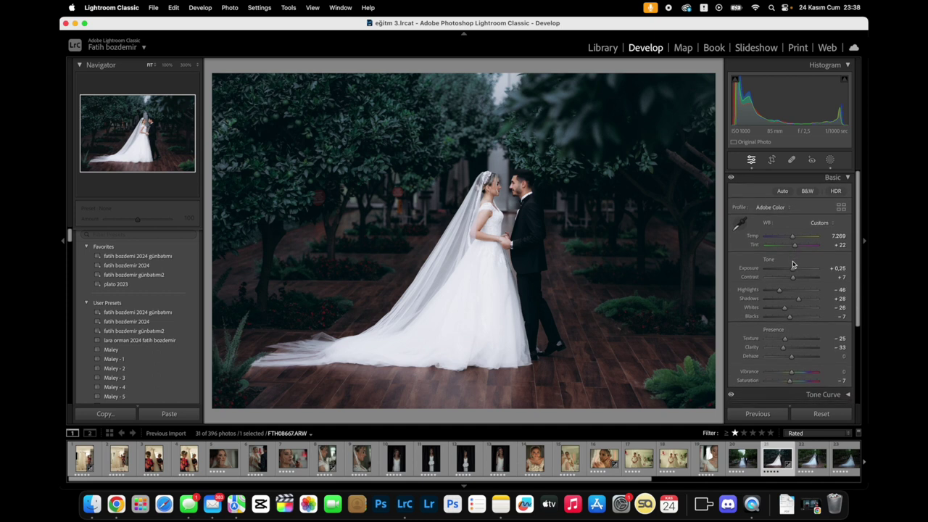
scroll(791, 261, down, 1)
scroll(812, 272, down, 2)
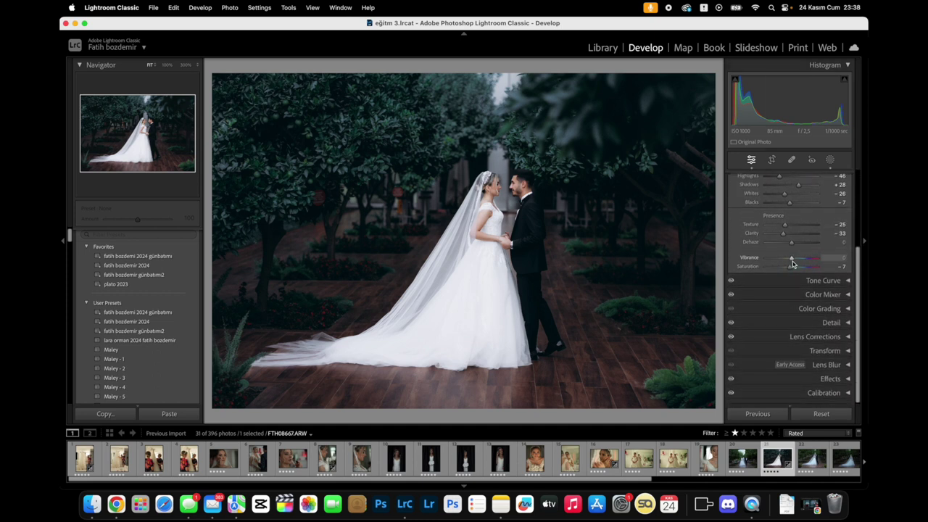
click(849, 282)
scroll(851, 290, down, 2)
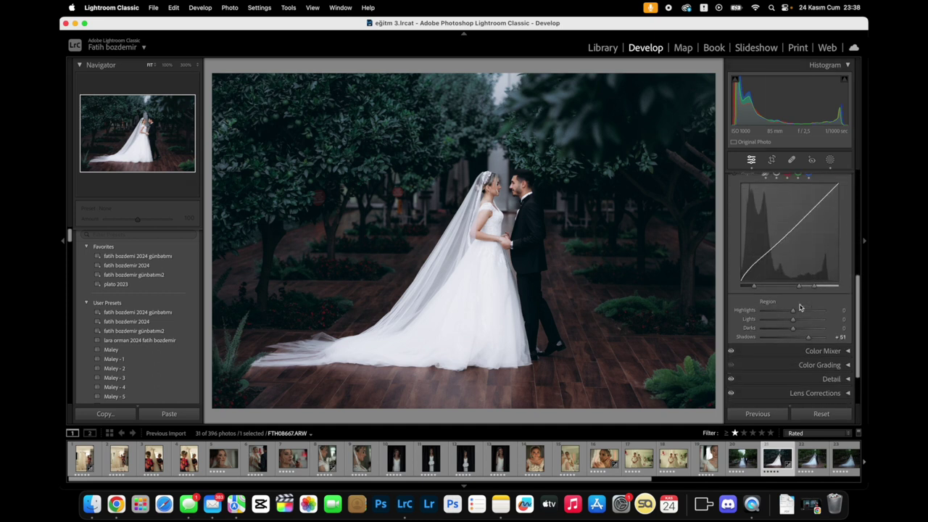
scroll(852, 299, down, 3)
click(848, 295)
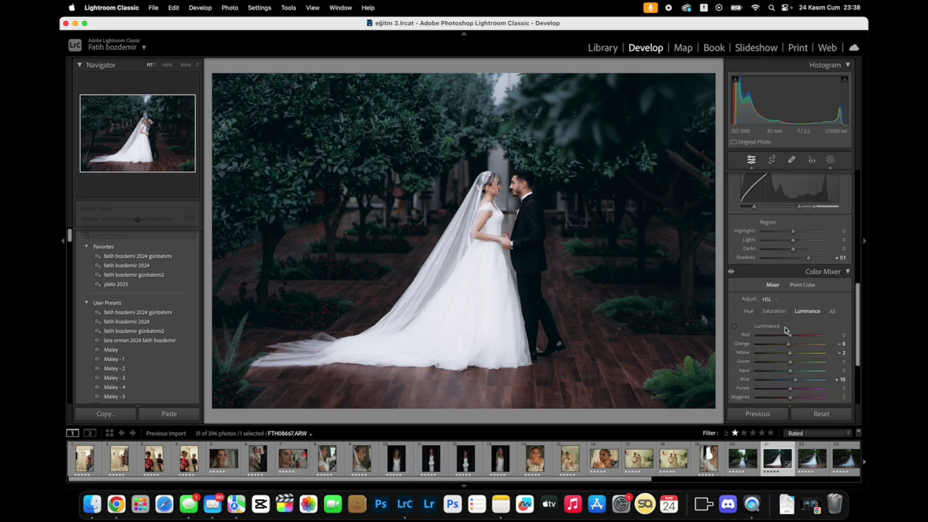
click(771, 229)
click(750, 230)
click(806, 229)
- Darken Orange luminance to -29, then reset all adjustments to defaults
drag(789, 265, 784, 267)
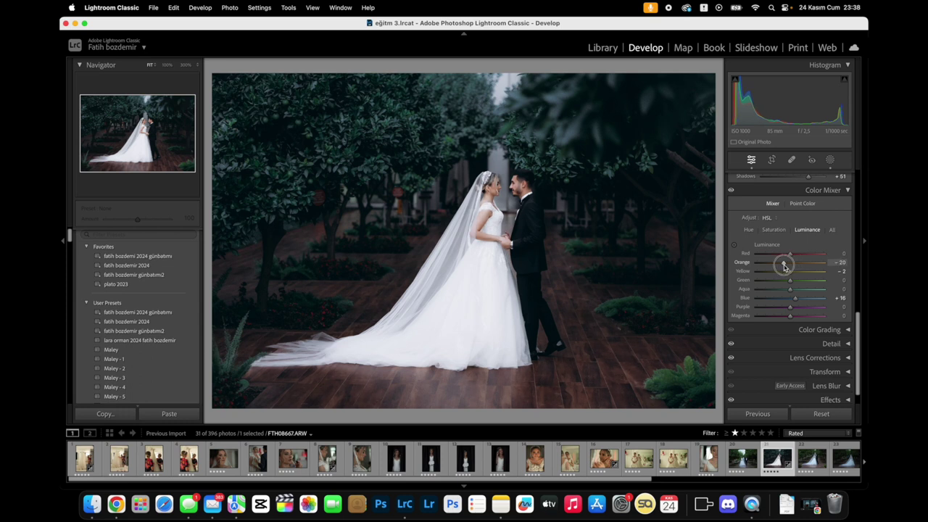
mouse_move(784, 265)
mouse_down()
mouse_move(813, 270)
mouse_move(758, 269)
mouse_move(817, 277)
mouse_move(781, 273)
mouse_move(782, 282)
mouse_up()
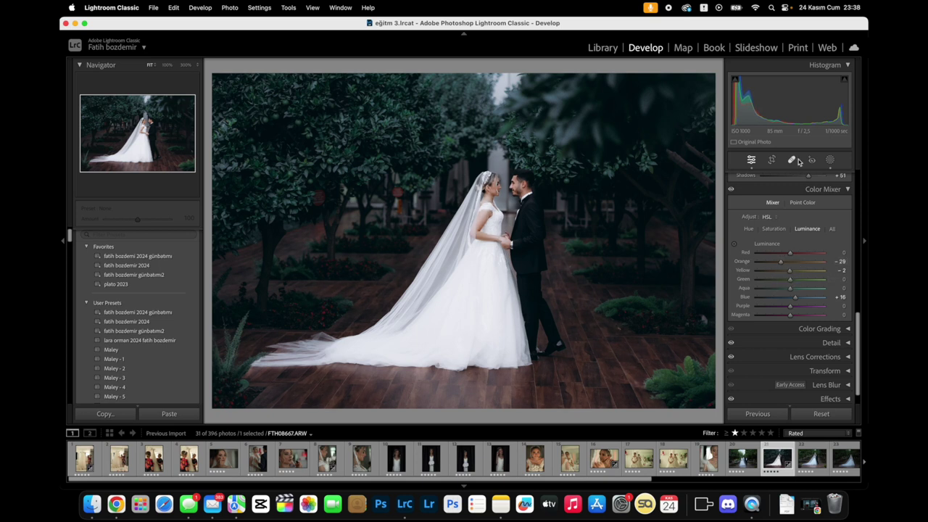
scroll(833, 330, down, 2)
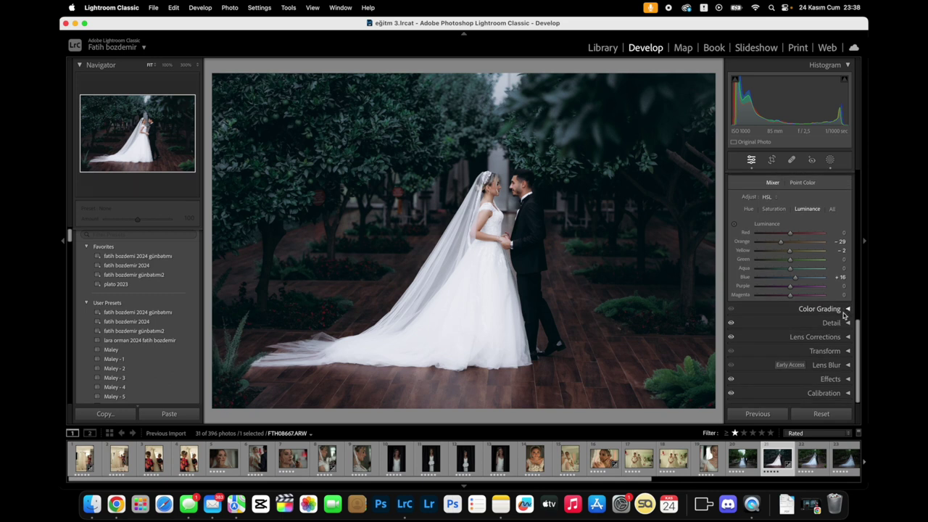
scroll(807, 394, up, 1)
click(817, 414)
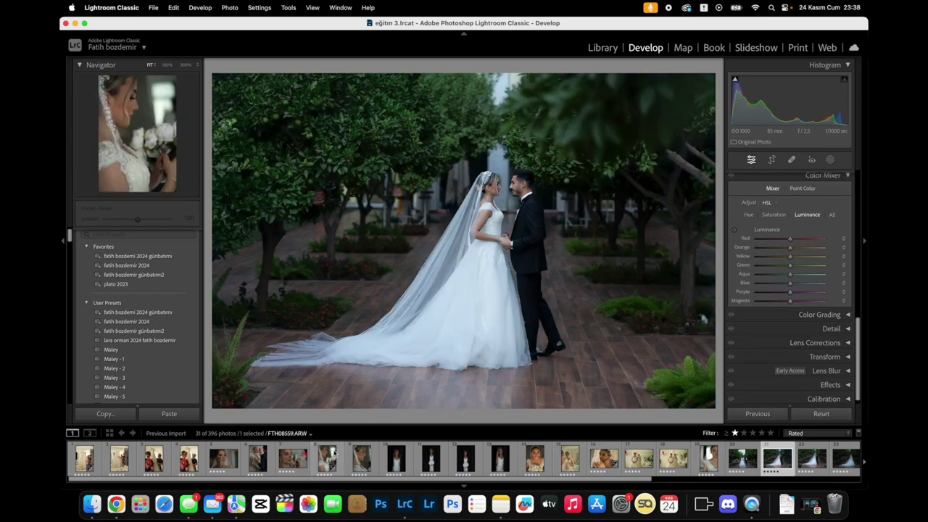
key(ctrl+z)
key(ctrl+z)
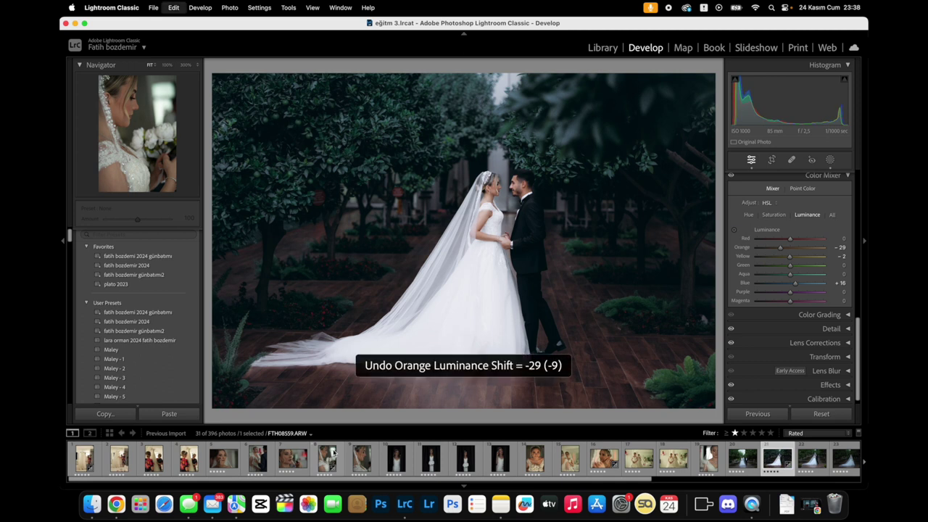
click(820, 414)
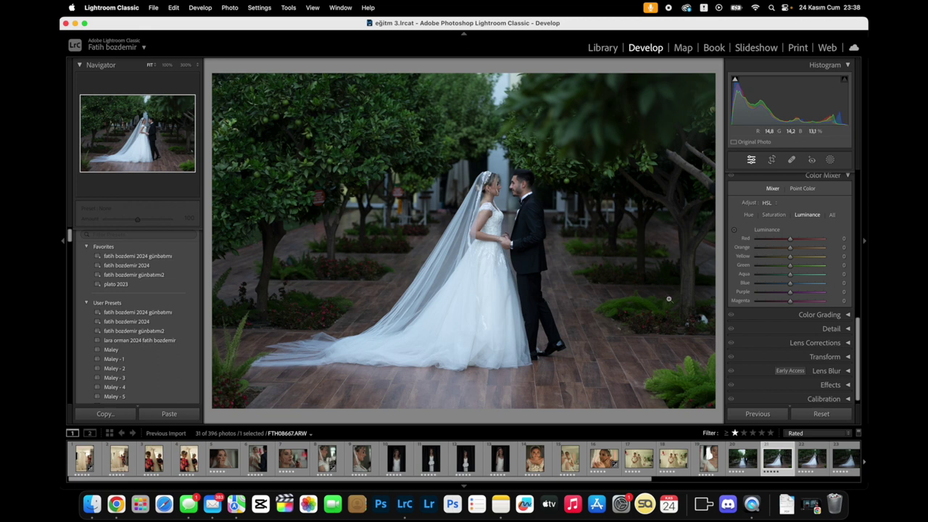
- Collapse the Basic, Tone Curve and Color Mixer panels and open the bride makeup close-up
scroll(765, 232, up, 3)
scroll(764, 233, up, 3)
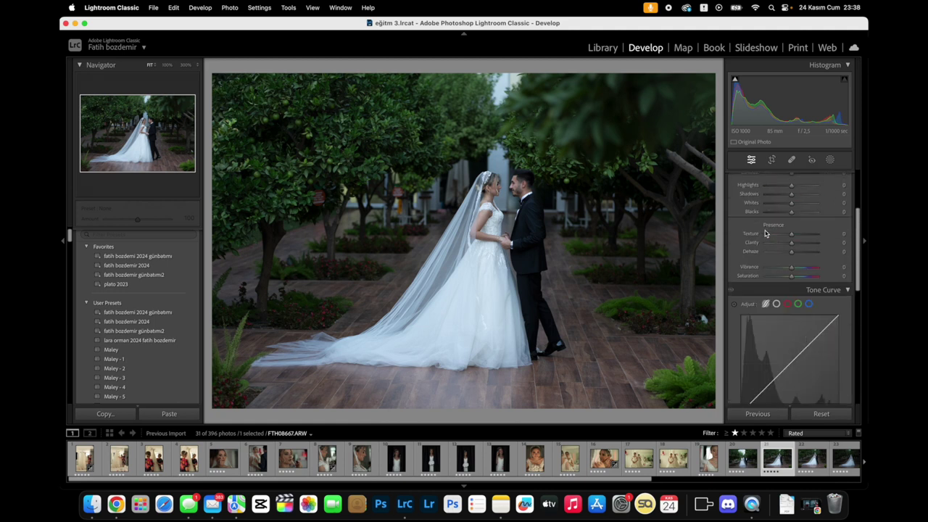
scroll(765, 233, up, 3)
scroll(765, 233, up, 2)
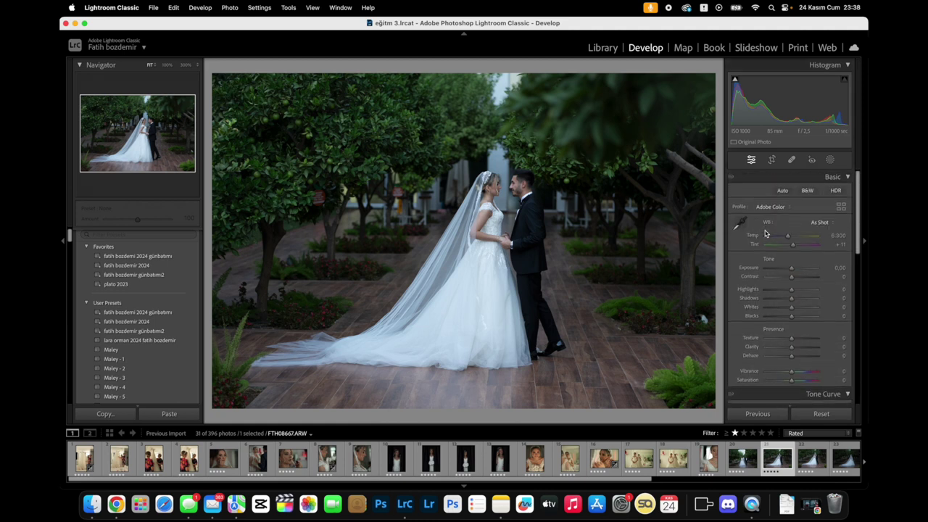
click(837, 177)
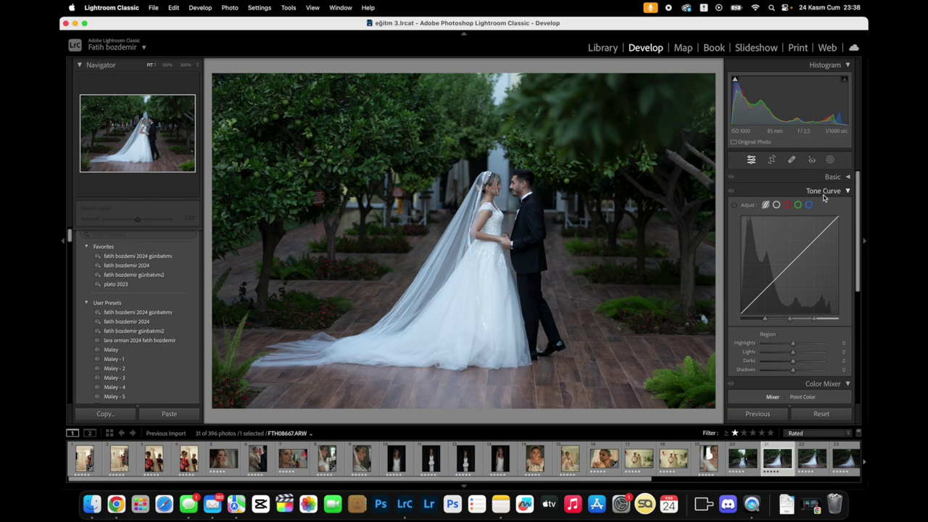
click(835, 190)
click(830, 206)
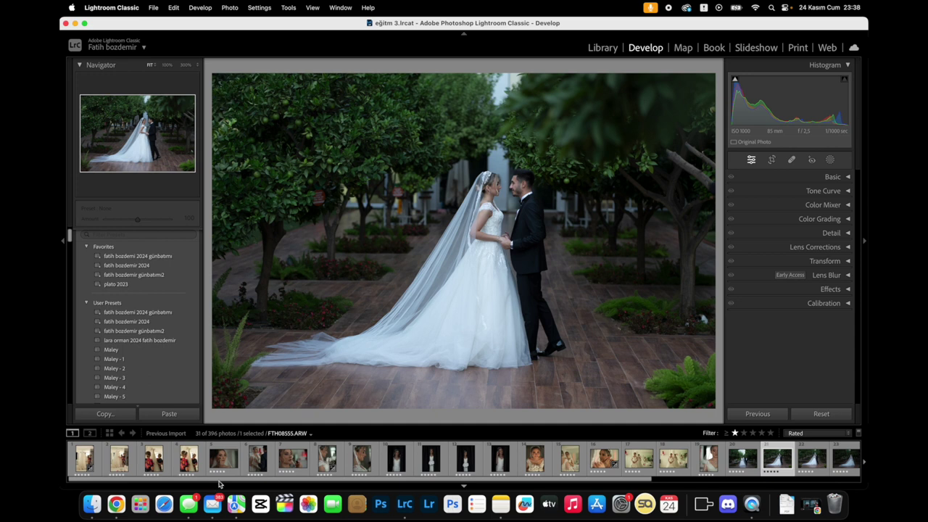
click(227, 462)
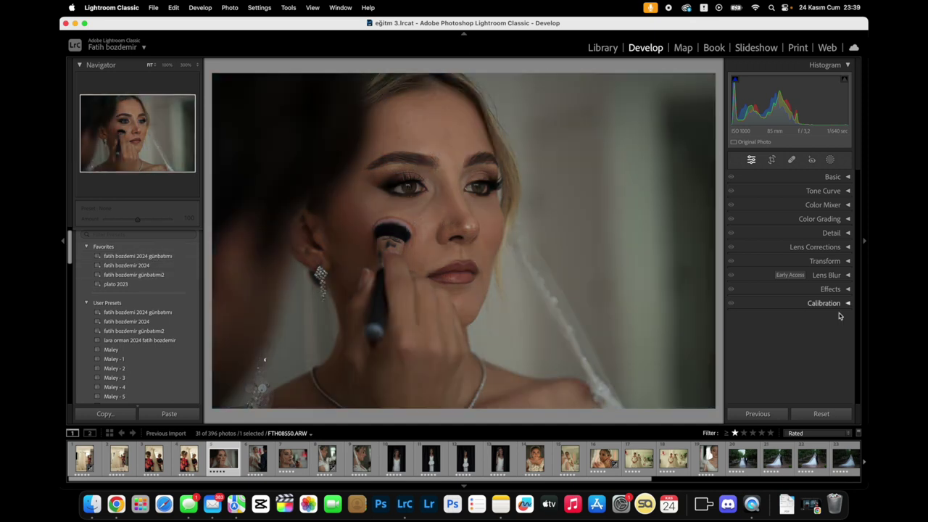
click(849, 176)
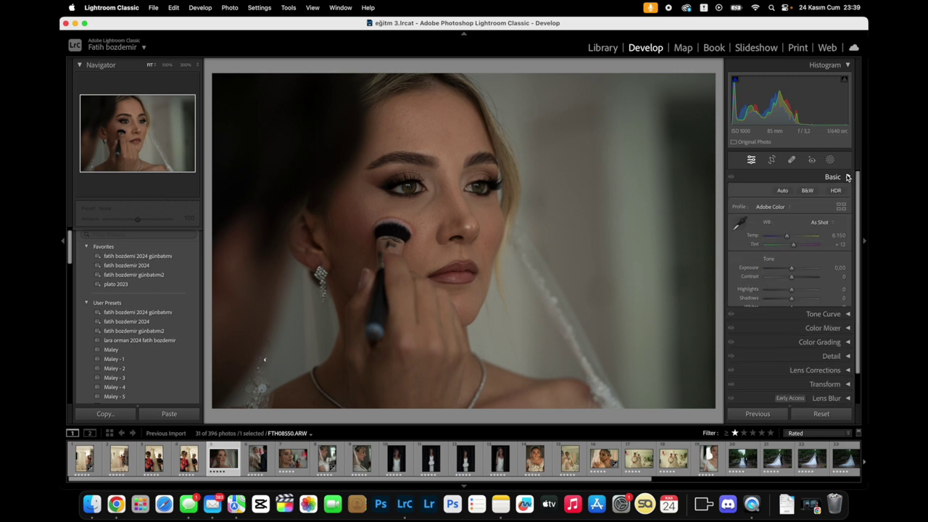
click(807, 191)
mouse_move(800, 273)
mouse_down()
mouse_move(778, 296)
mouse_move(792, 299)
mouse_up()
scroll(842, 282, up, 1)
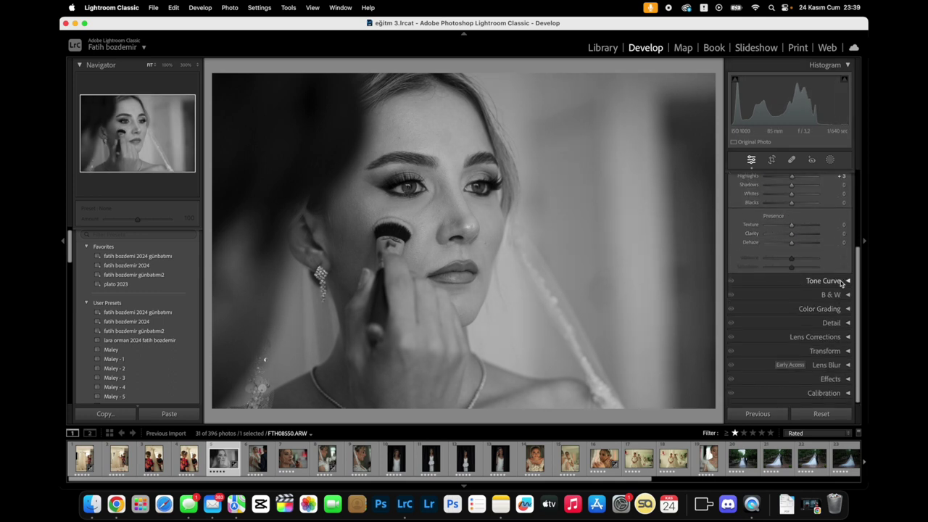
click(847, 295)
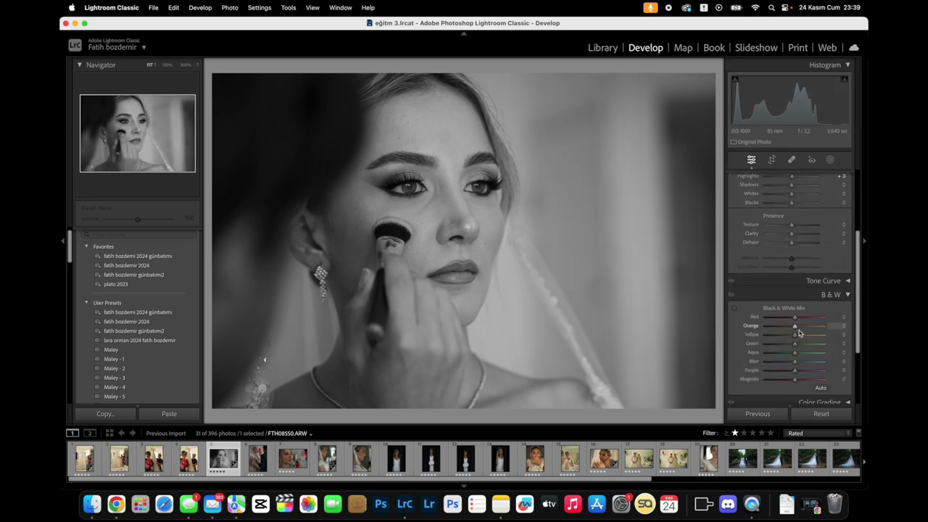
scroll(800, 333, down, 3)
mouse_move(794, 241)
mouse_down()
mouse_move(814, 242)
mouse_move(802, 253)
mouse_up()
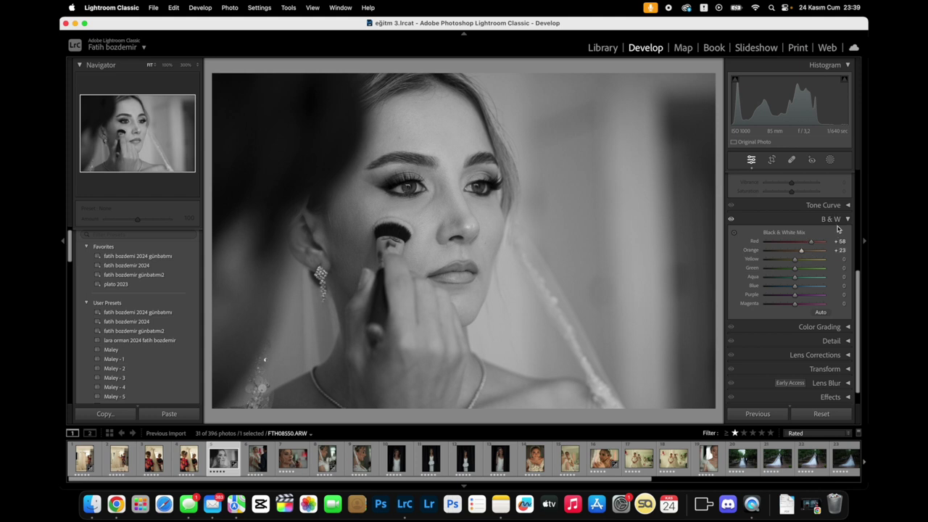
scroll(826, 230, up, 2)
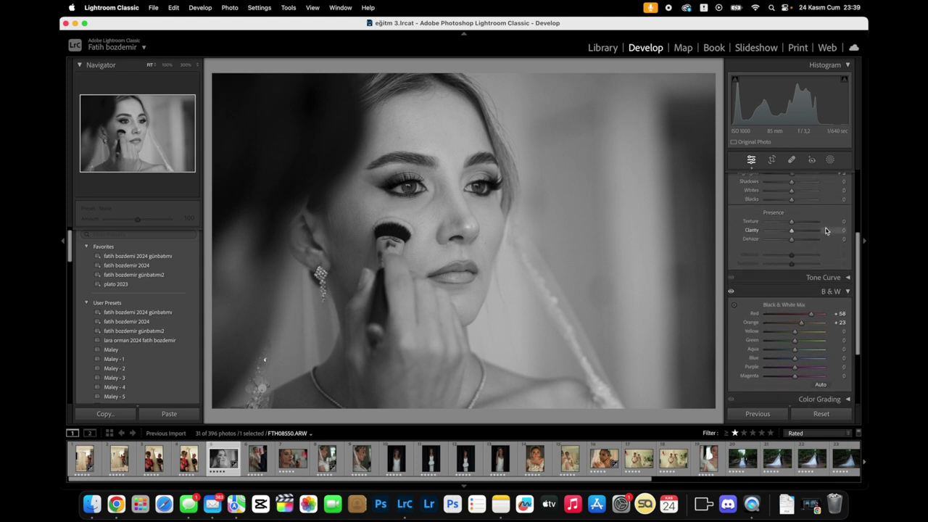
scroll(825, 230, down, 3)
scroll(825, 231, up, 1)
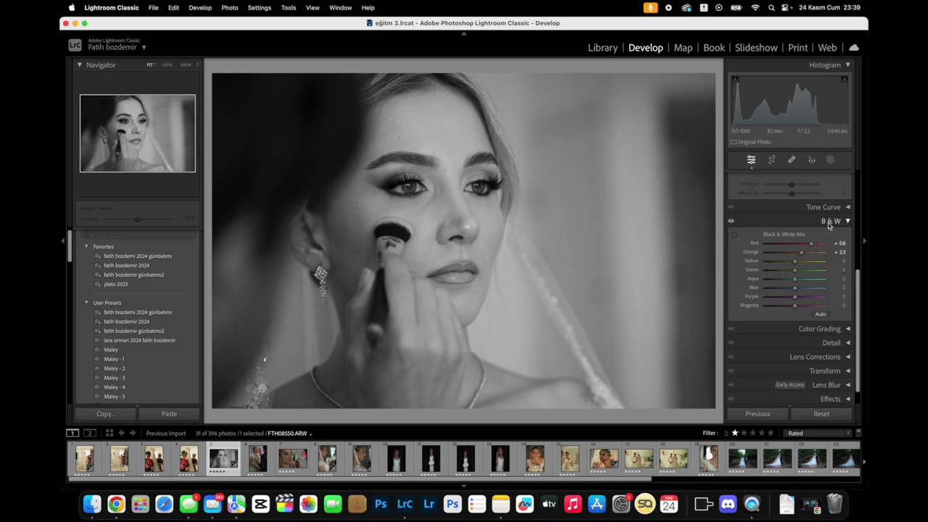
mouse_move(795, 269)
mouse_down()
mouse_move(733, 279)
mouse_move(834, 269)
mouse_move(832, 279)
mouse_move(808, 282)
mouse_up()
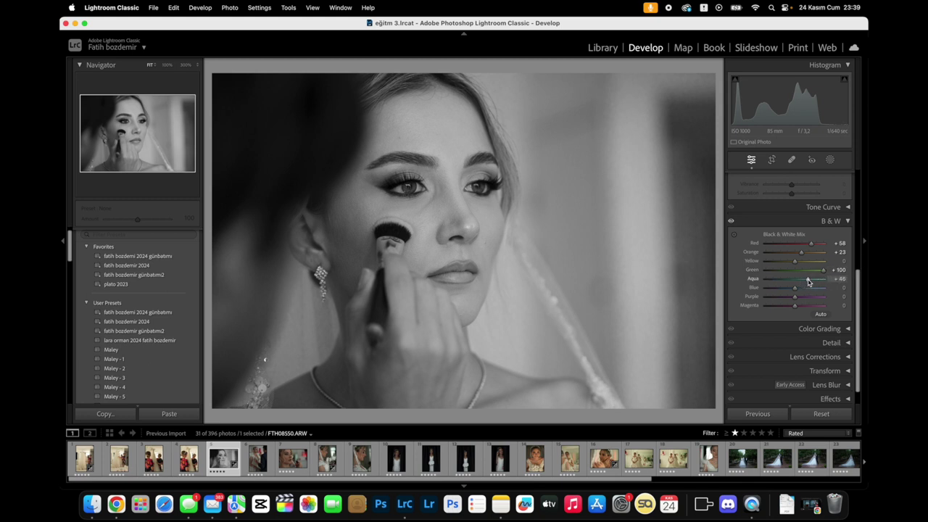
scroll(820, 213, up, 5)
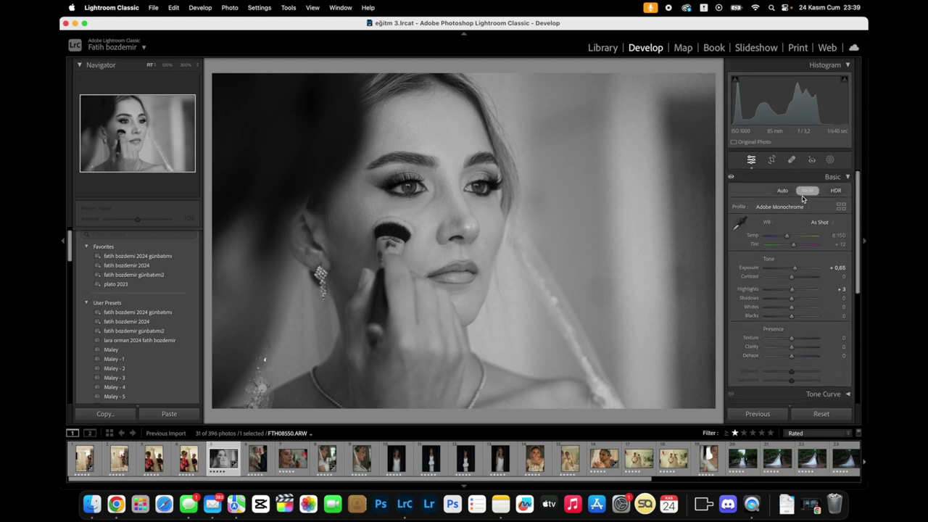
- Try the PB02 Portraits: Black & White preset, then reset the photo to colour
click(820, 413)
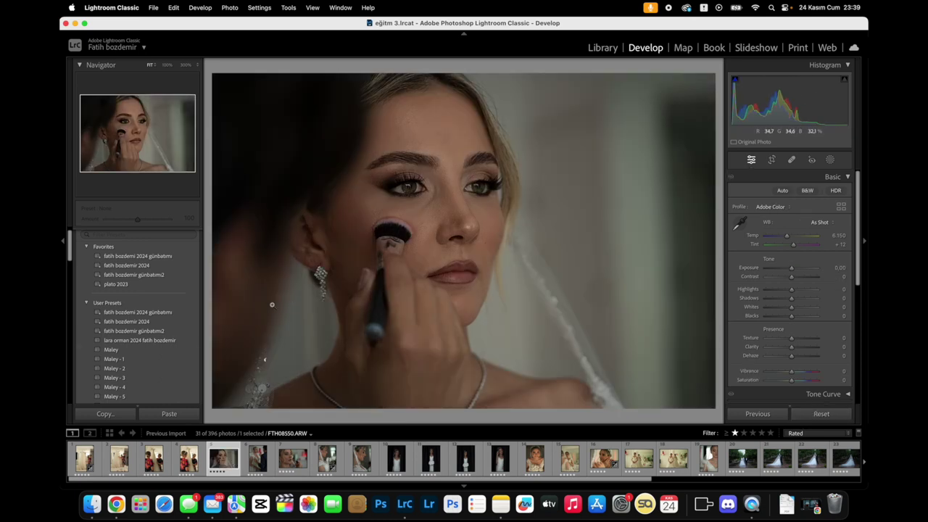
scroll(145, 348, down, 5)
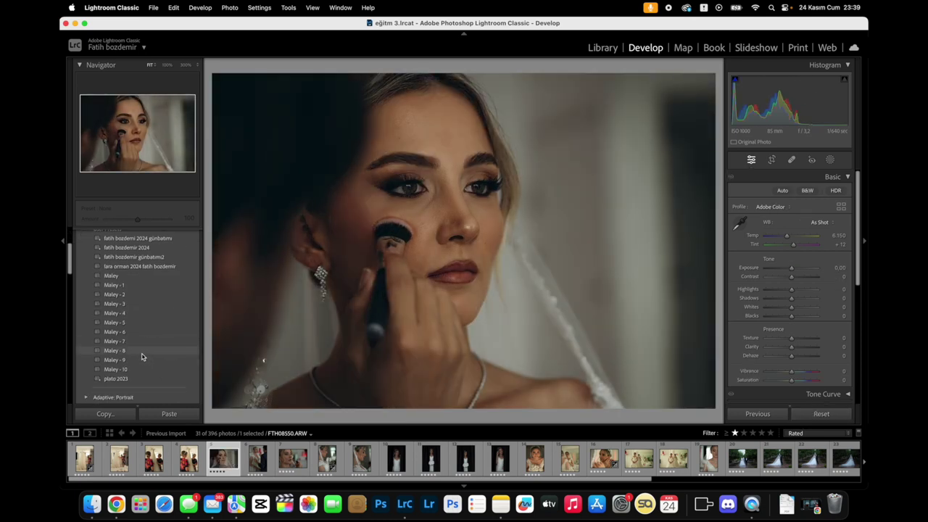
scroll(127, 356, down, 3)
scroll(111, 349, down, 2)
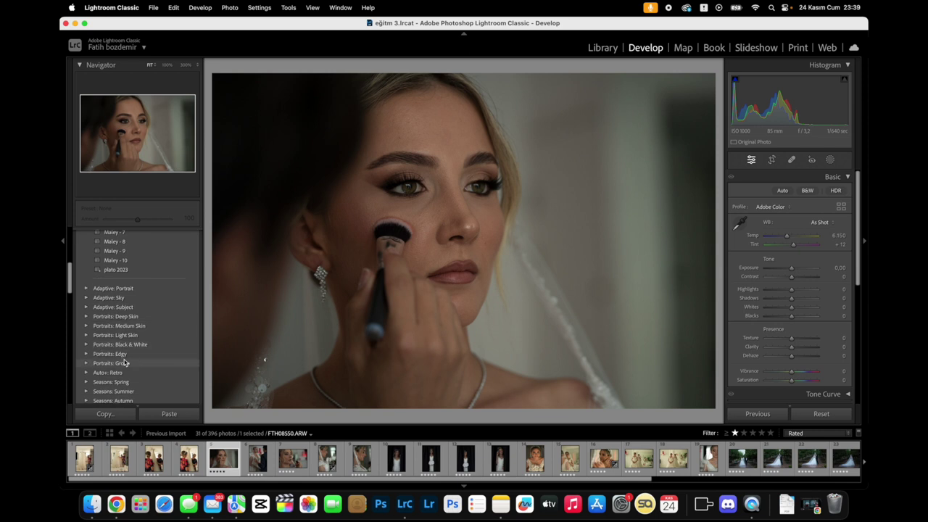
click(87, 345)
click(111, 363)
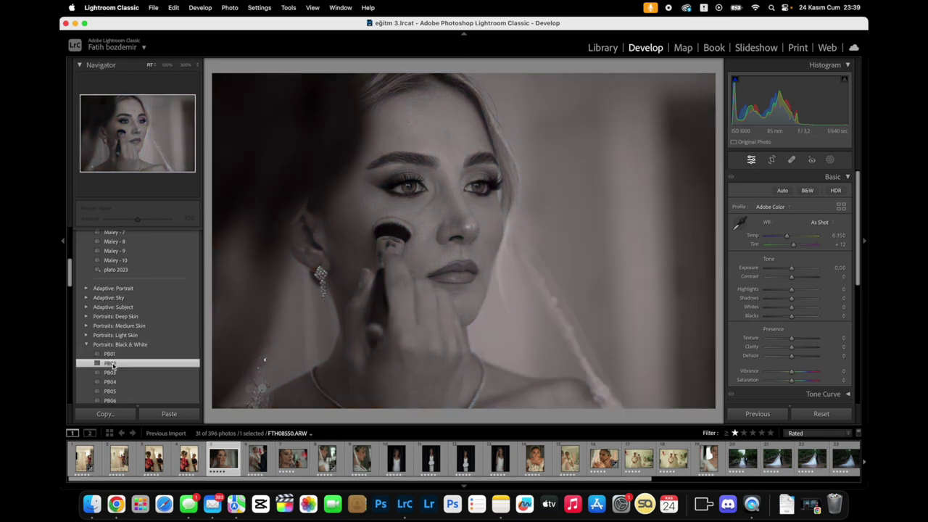
click(817, 415)
- Apply the 2024 günbatımı sunset preset from User Presets (Temp 7,269, Exposure +1,10)
scroll(117, 282, down, 3)
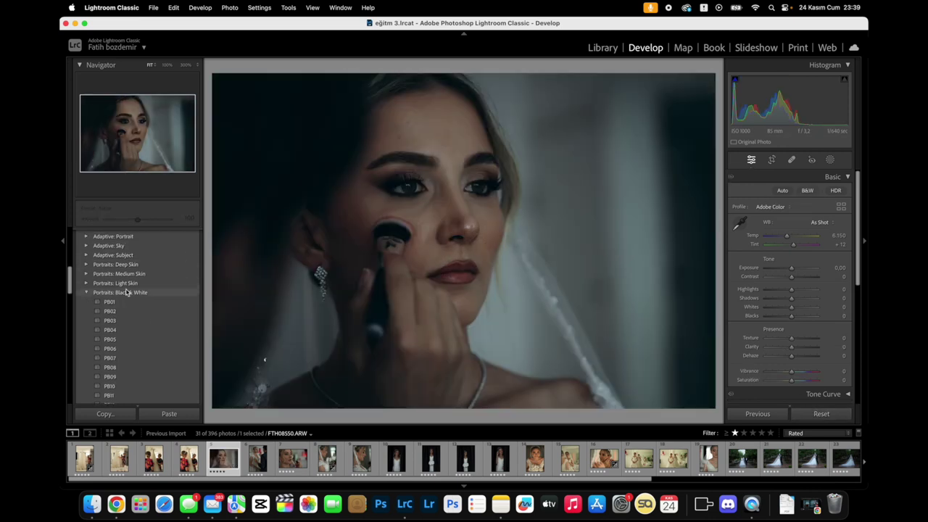
scroll(123, 290, down, 2)
scroll(125, 293, down, 2)
scroll(124, 293, down, 2)
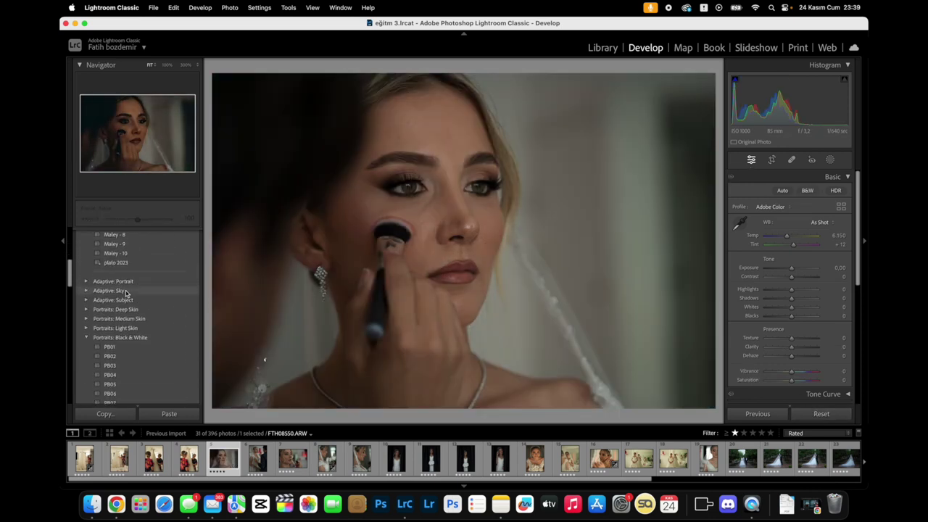
scroll(124, 293, down, 2)
scroll(125, 293, down, 1)
scroll(125, 293, down, 1)
scroll(125, 293, up, 1)
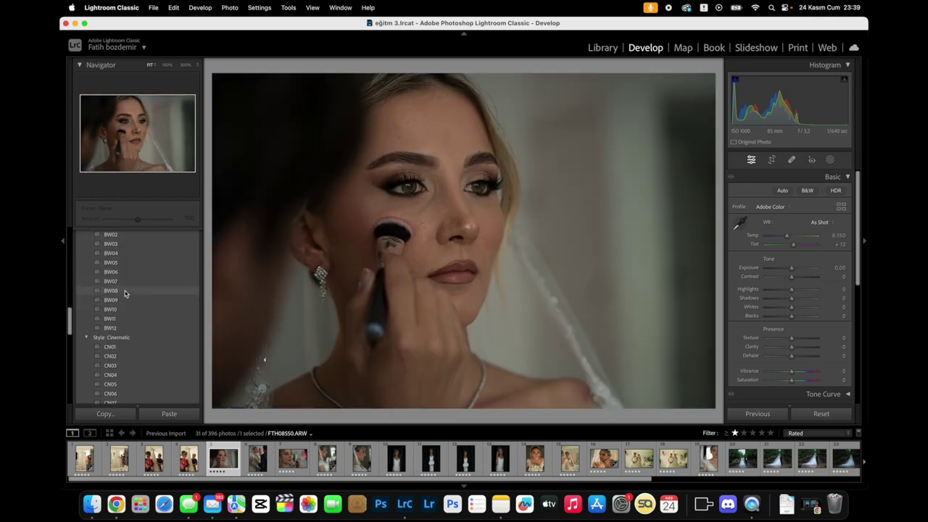
scroll(125, 293, up, 1)
scroll(124, 293, down, 5)
scroll(138, 319, down, 1)
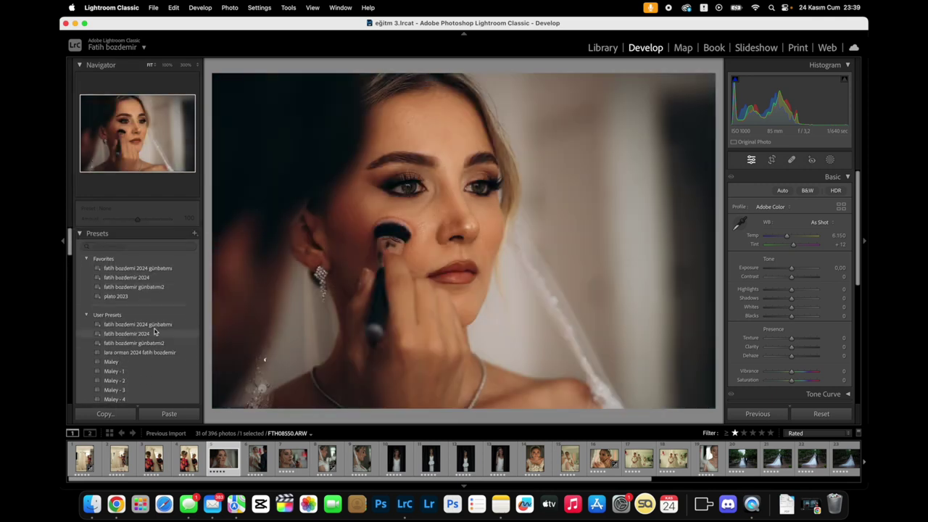
click(138, 262)
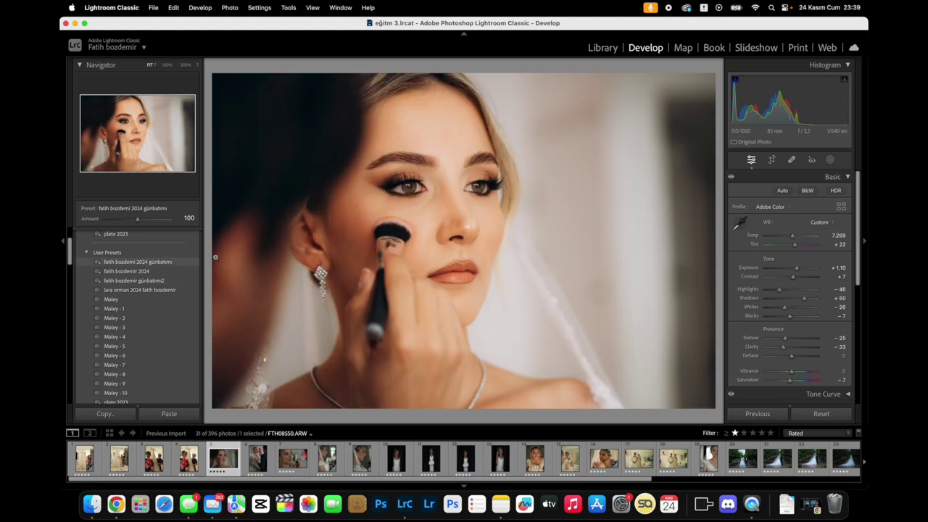
- Set Saturation and Vibrance to −100, Exposure +0.50, adjust orange and aqua luminance, then reset
drag(794, 380, 653, 387)
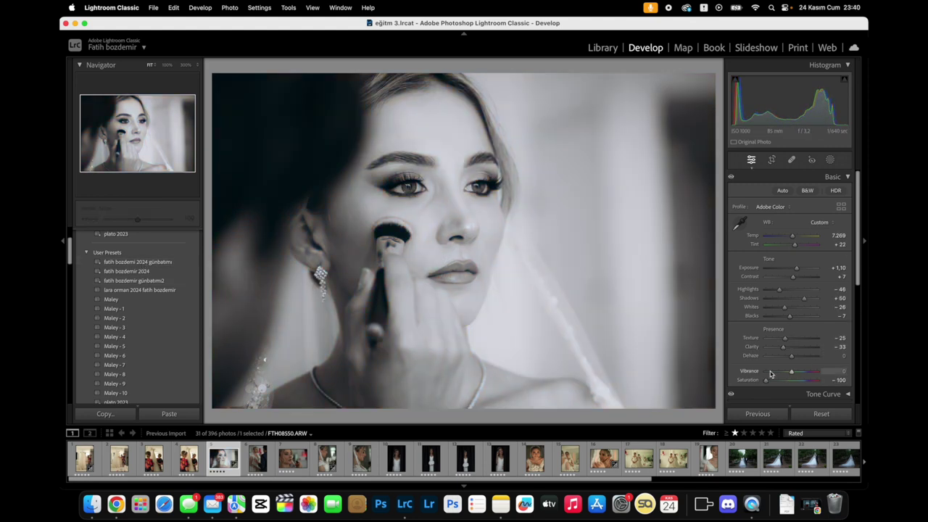
drag(794, 372, 677, 382)
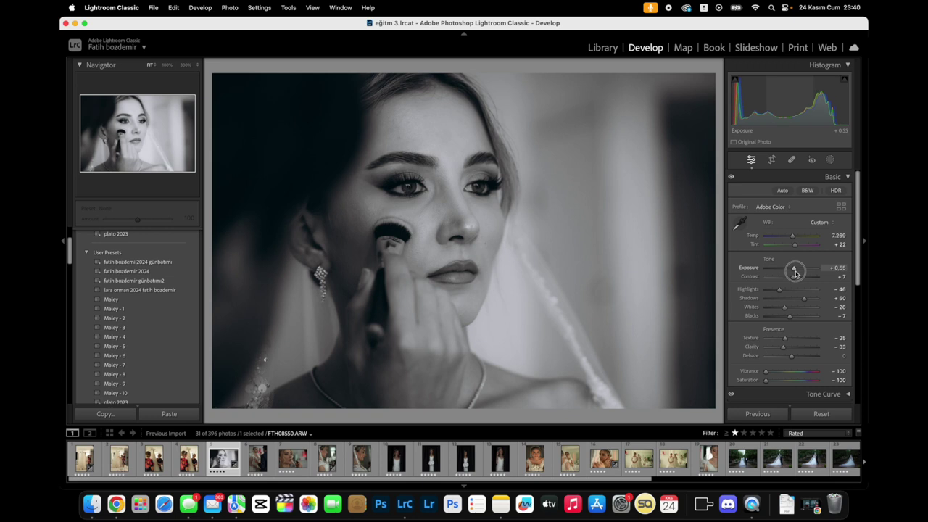
drag(797, 268, 793, 269)
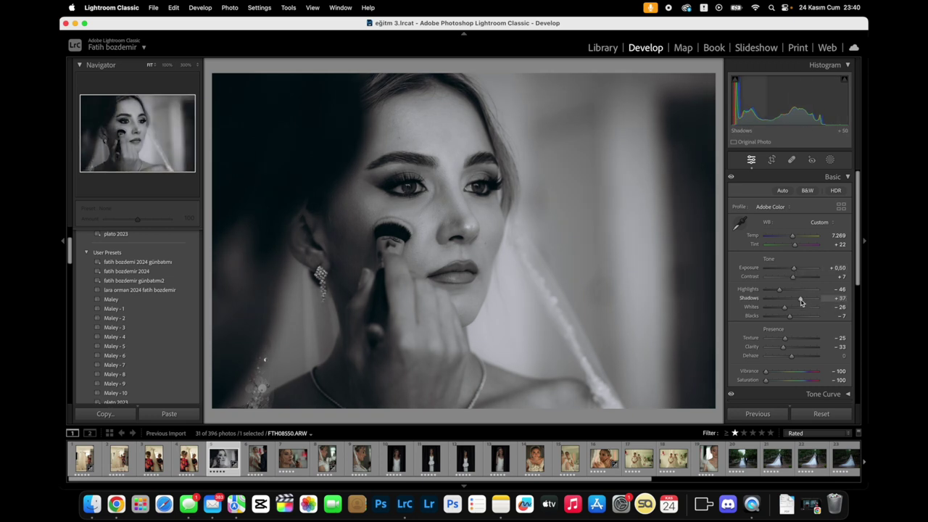
scroll(803, 291, down, 5)
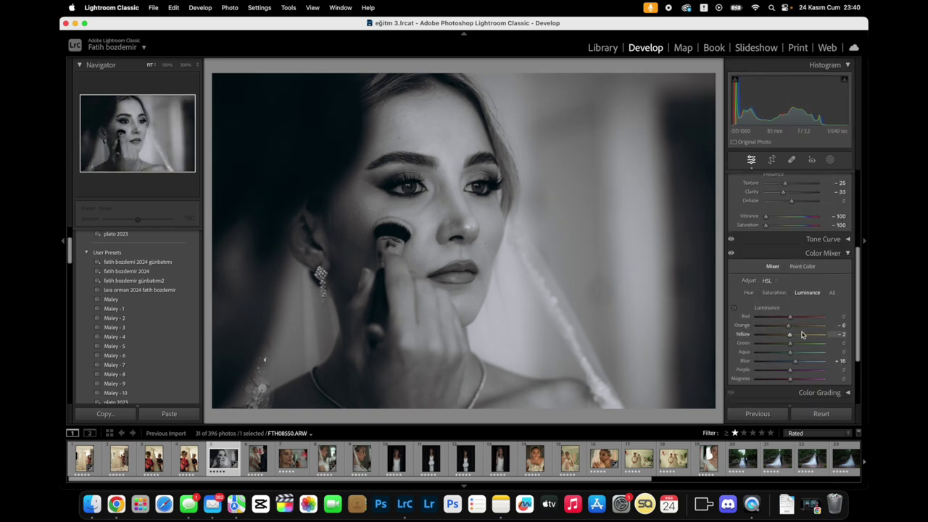
mouse_move(790, 352)
mouse_down()
mouse_move(802, 355)
mouse_move(800, 328)
mouse_up()
scroll(809, 273, up, 5)
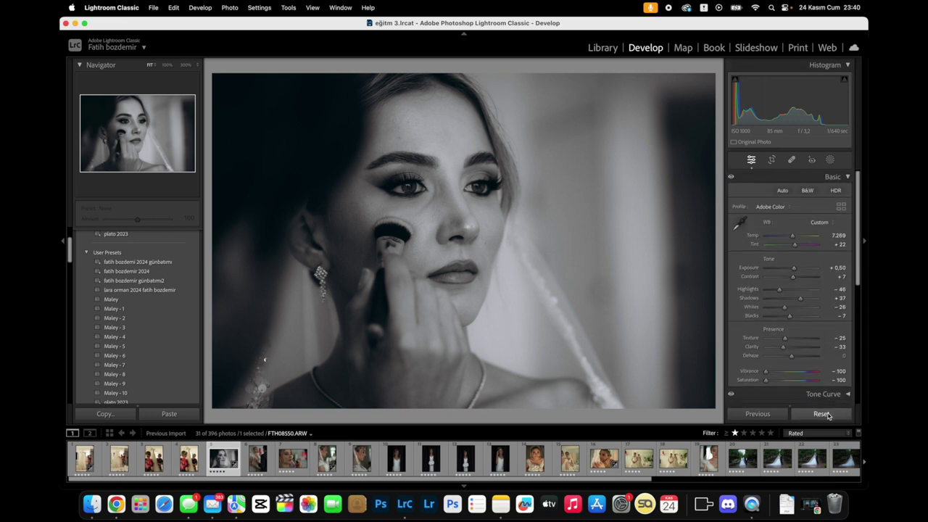
click(821, 414)
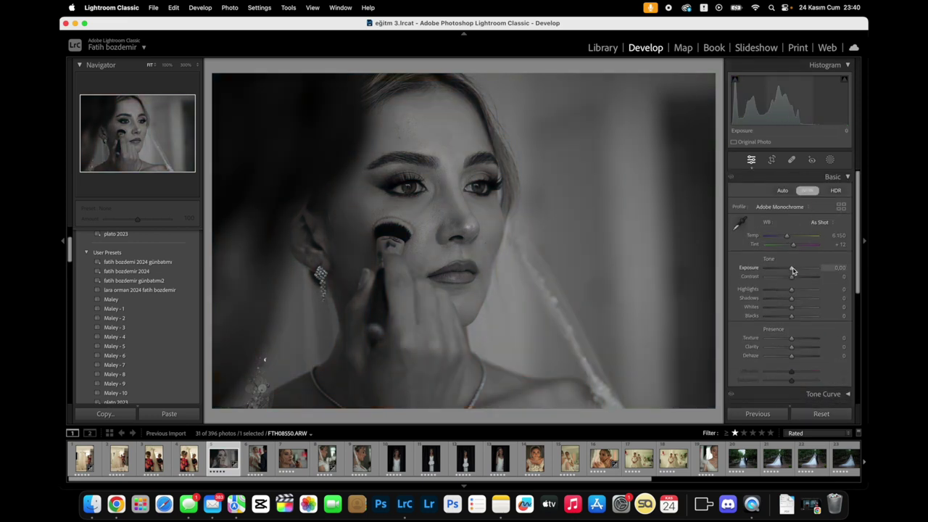
- Raise exposure, set B&W Mix Red −21 and Orange +49, then reset to original colour
drag(791, 268, 794, 267)
scroll(798, 290, down, 3)
scroll(795, 306, down, 2)
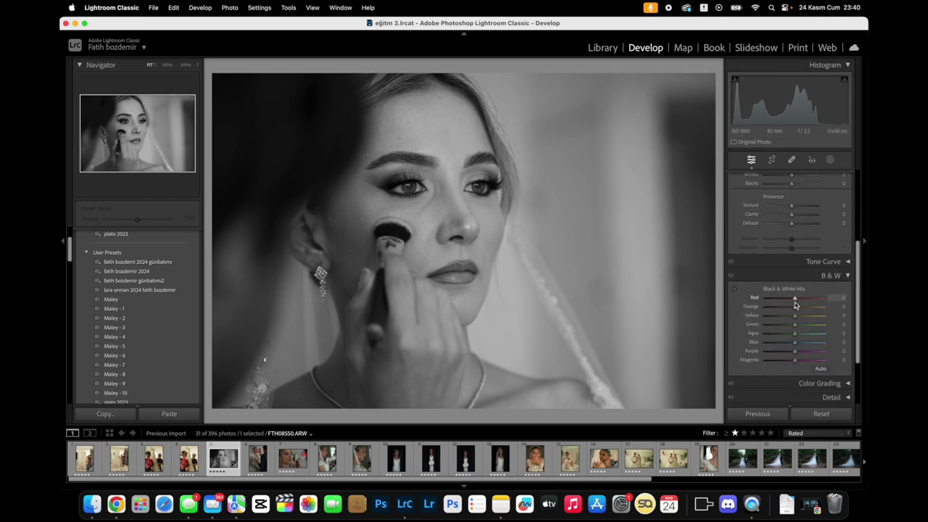
mouse_move(797, 298)
mouse_down()
mouse_move(794, 310)
mouse_move(809, 308)
mouse_up()
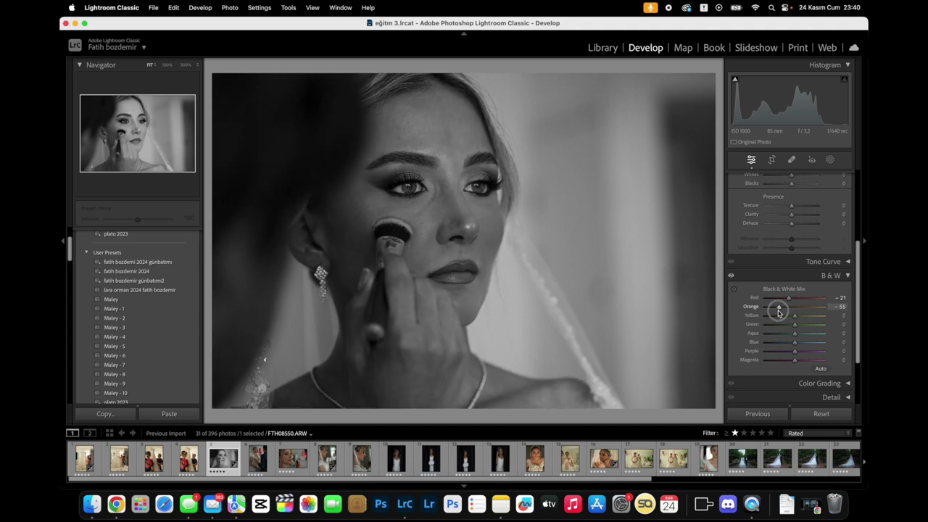
drag(809, 308, 810, 307)
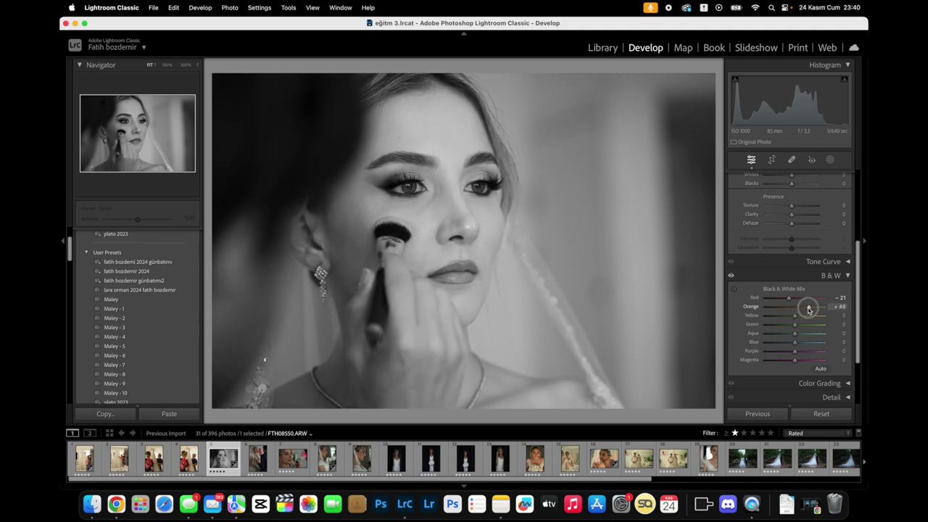
scroll(791, 319, down, 5)
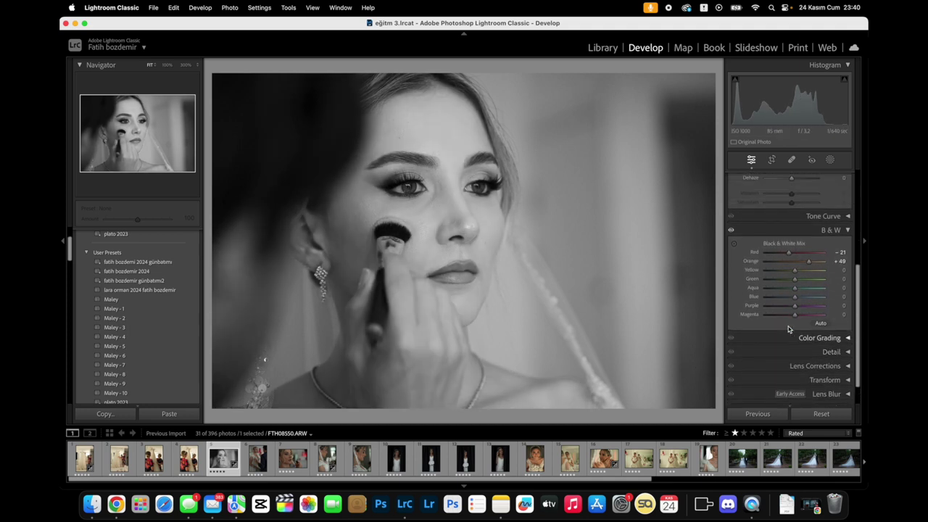
scroll(827, 391, up, 10)
click(826, 414)
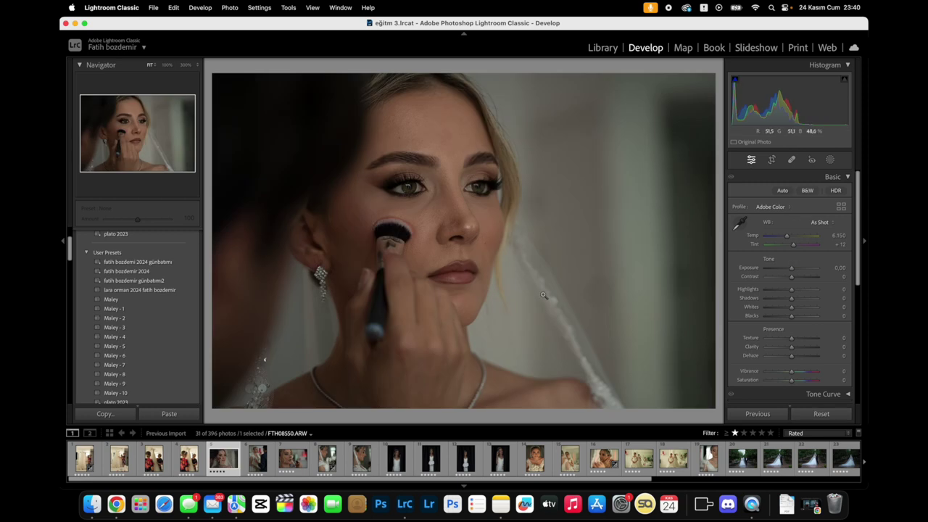
- Apply the other 2024 user preset, then set Exposure +0.75 and Saturation +4
click(138, 290)
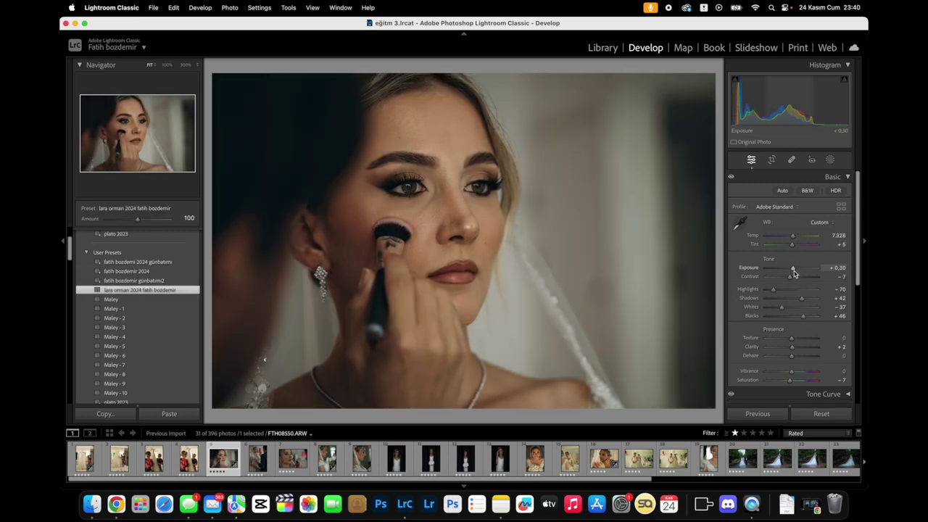
drag(793, 271, 796, 271)
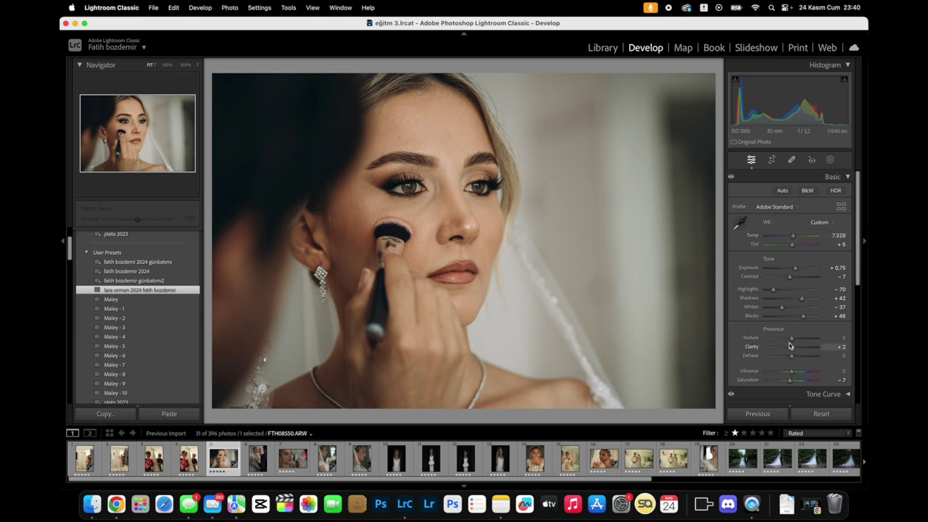
scroll(792, 308, down, 3)
drag(783, 306, 796, 303)
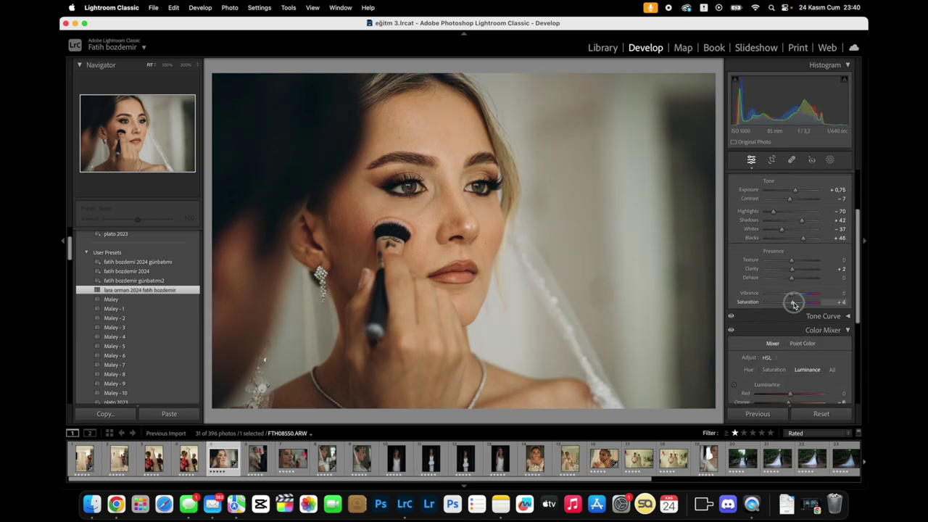
click(757, 330)
scroll(757, 334, up, 3)
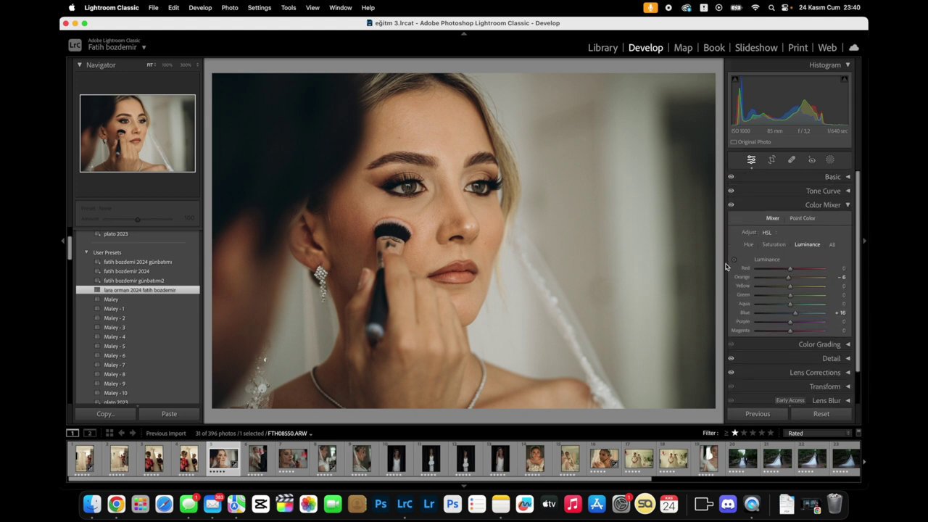
click(772, 161)
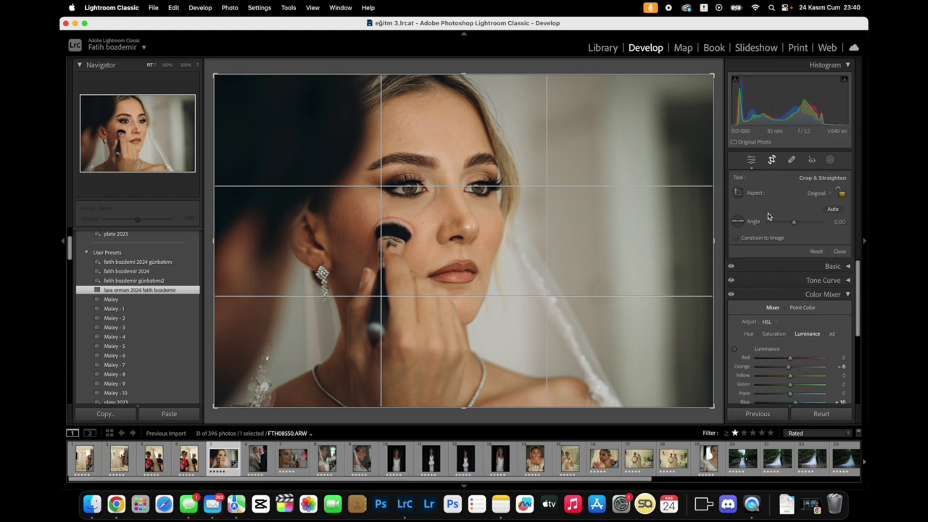
- Make a first wide crop, then reset the photo to its unedited defaults
drag(713, 74, 634, 115)
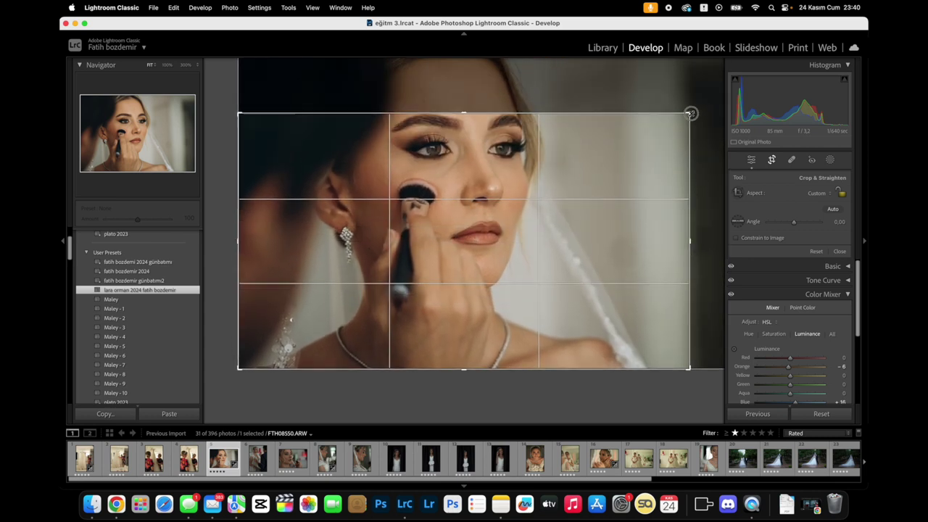
mouse_move(242, 369)
mouse_down()
mouse_move(295, 316)
mouse_move(287, 314)
mouse_up()
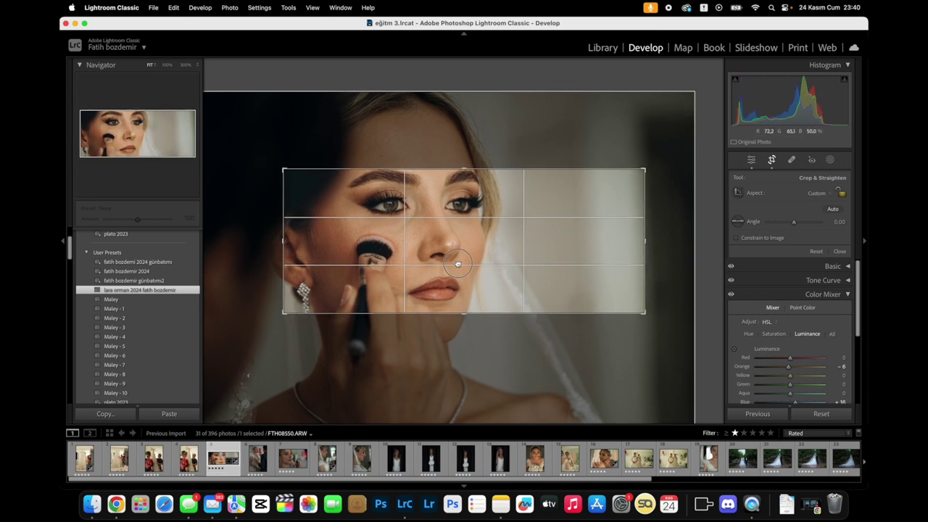
drag(455, 264, 492, 263)
key(Return)
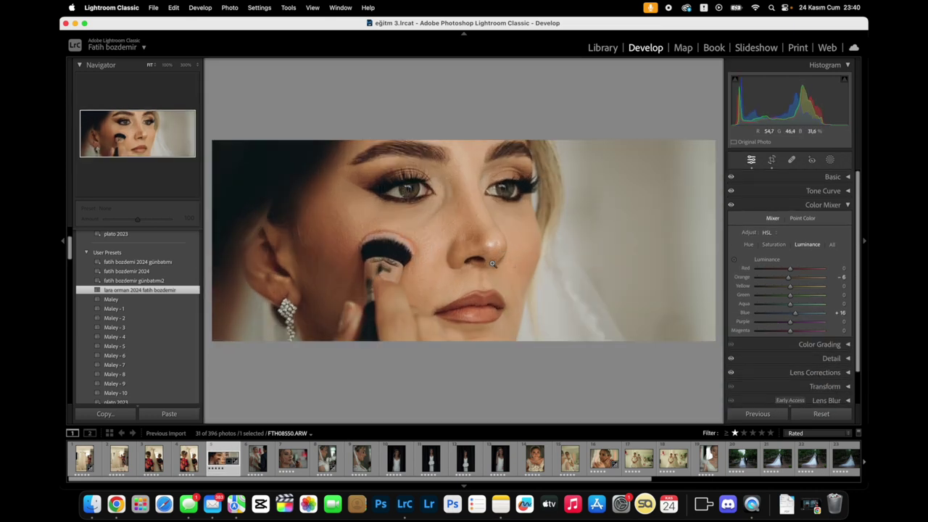
click(822, 414)
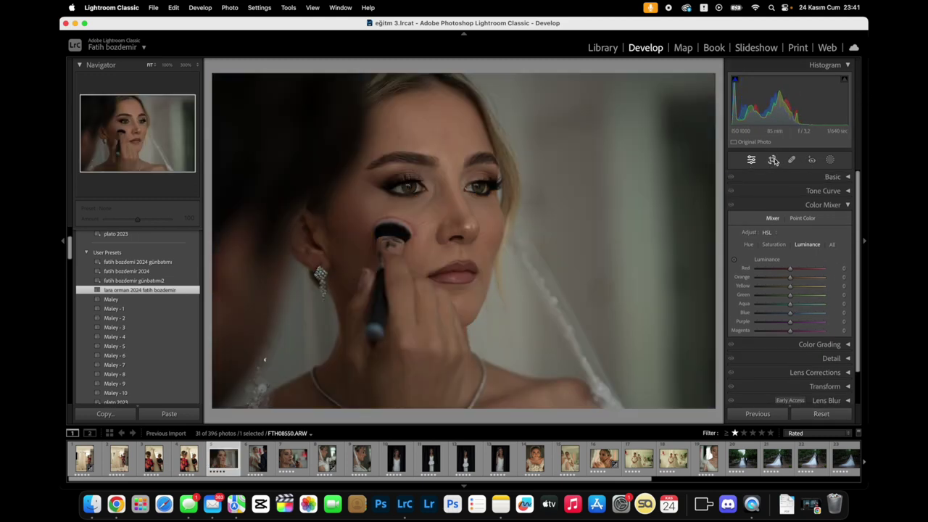
- Crop the reset portrait to a wide close-up framing the eyes, nose and lips
click(773, 160)
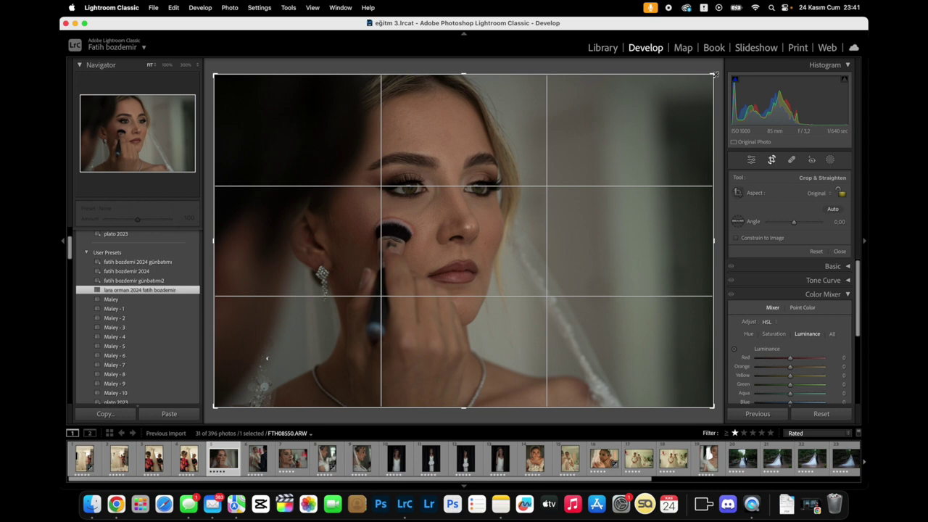
drag(714, 73, 620, 139)
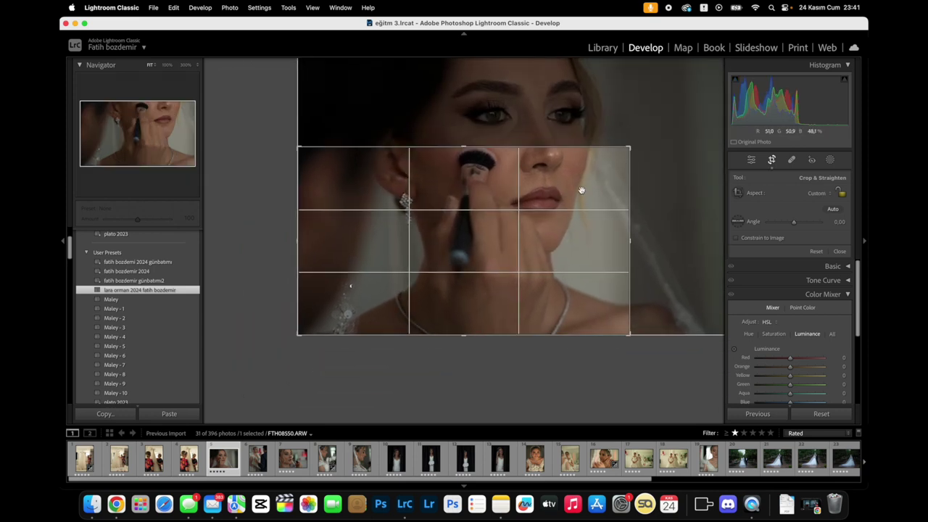
drag(582, 191, 541, 275)
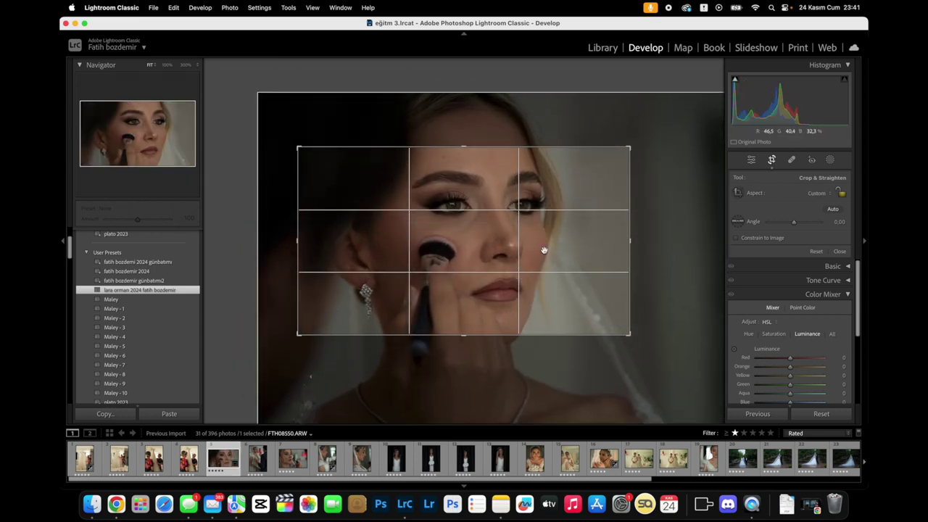
key(Return)
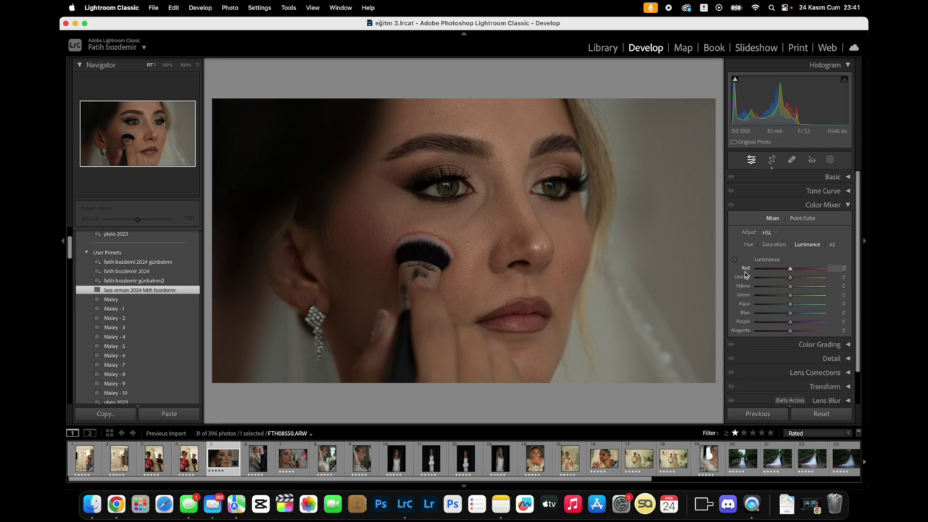
- Apply the second sunset preset; set Vibrance −17, Saturation −9, Highlights −19, Shadows +52
click(135, 282)
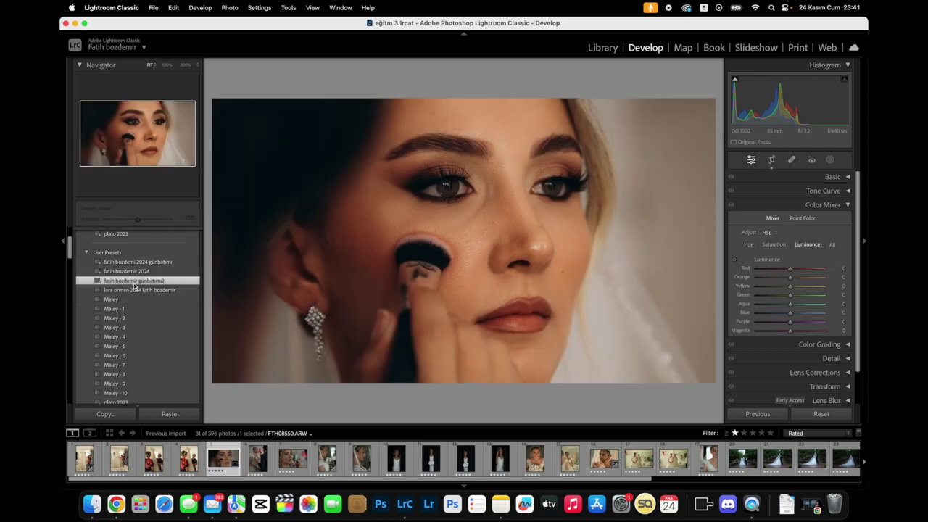
click(848, 177)
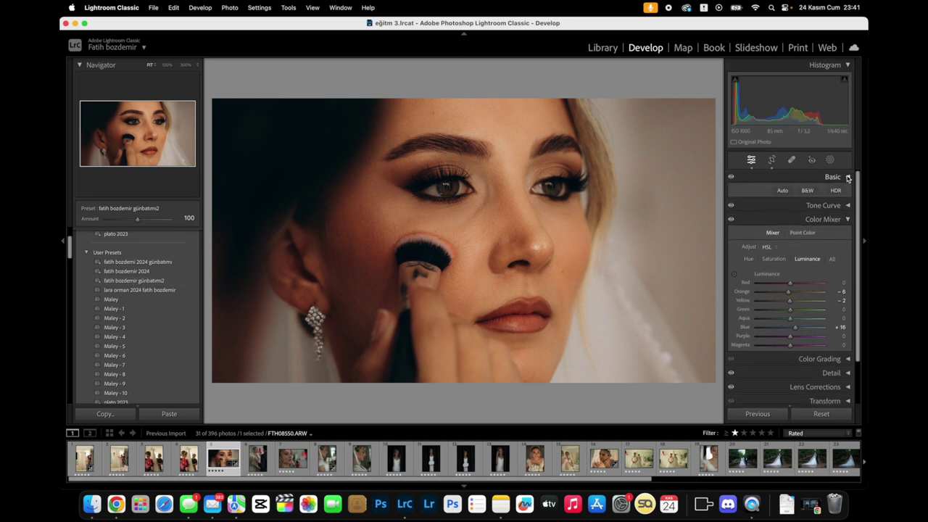
scroll(790, 304, down, 3)
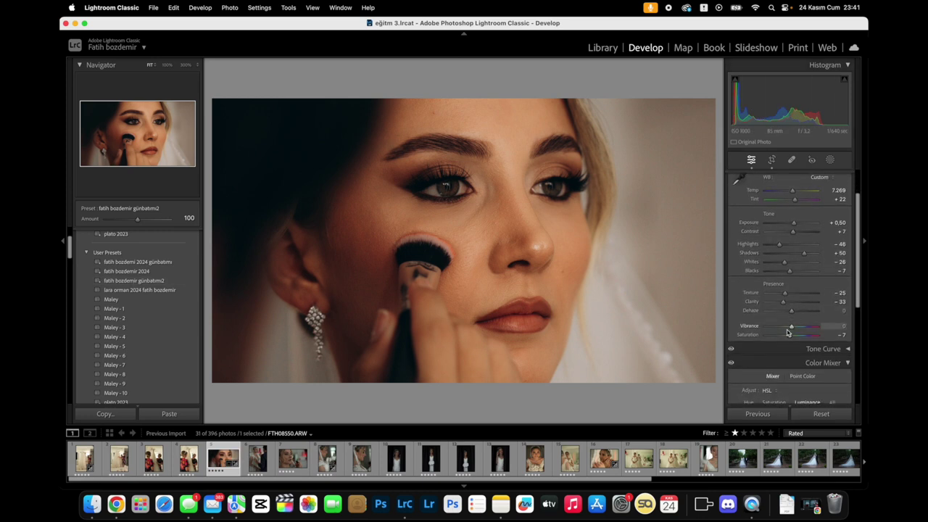
drag(791, 338, 786, 339)
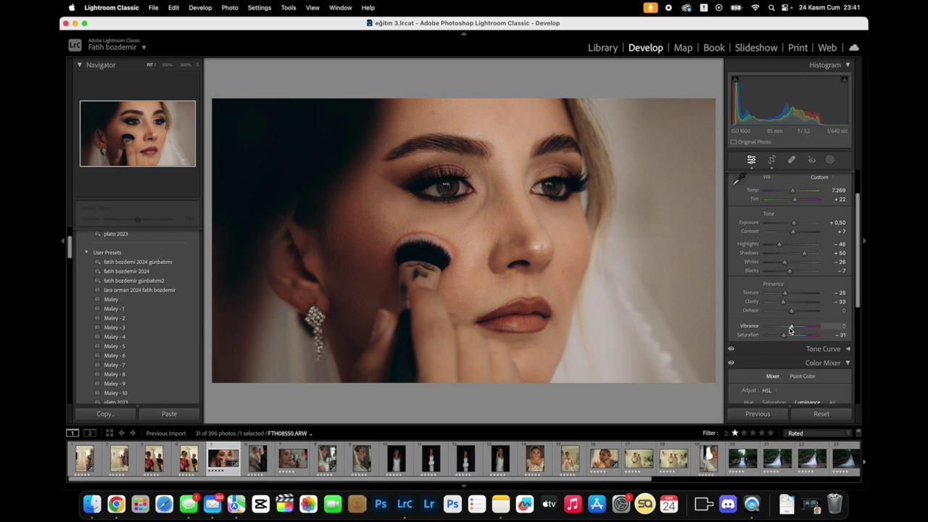
drag(791, 330, 787, 327)
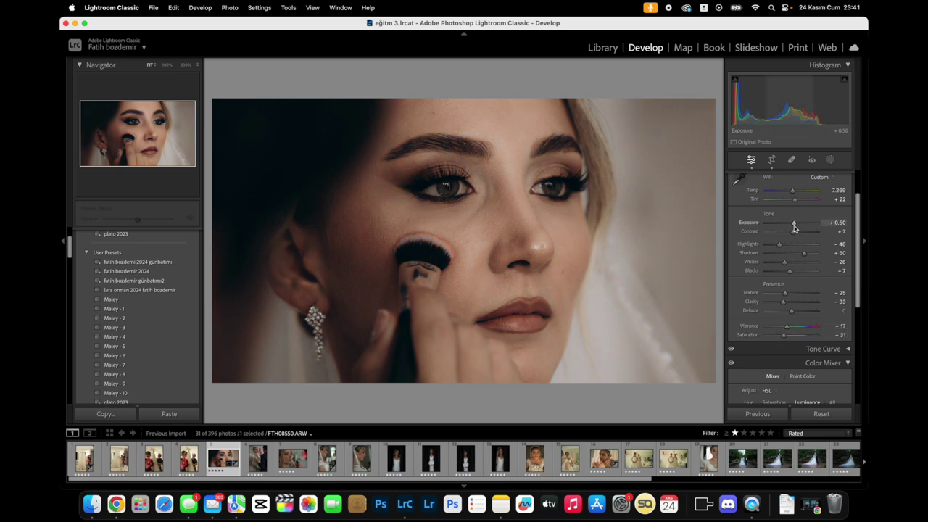
drag(795, 225, 795, 226)
drag(794, 226, 792, 223)
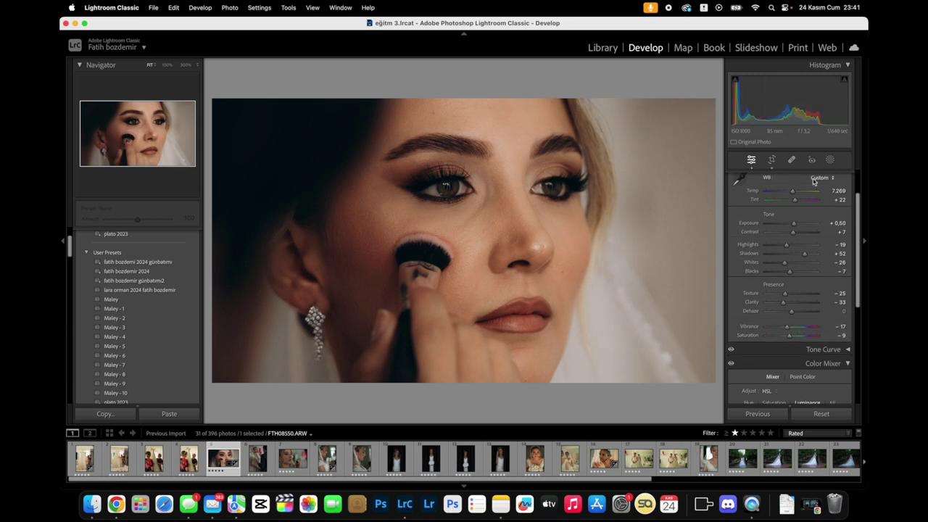
- Raise Exposure to +0,60 and sample a neutral spot with the white-balance eyedropper
click(832, 160)
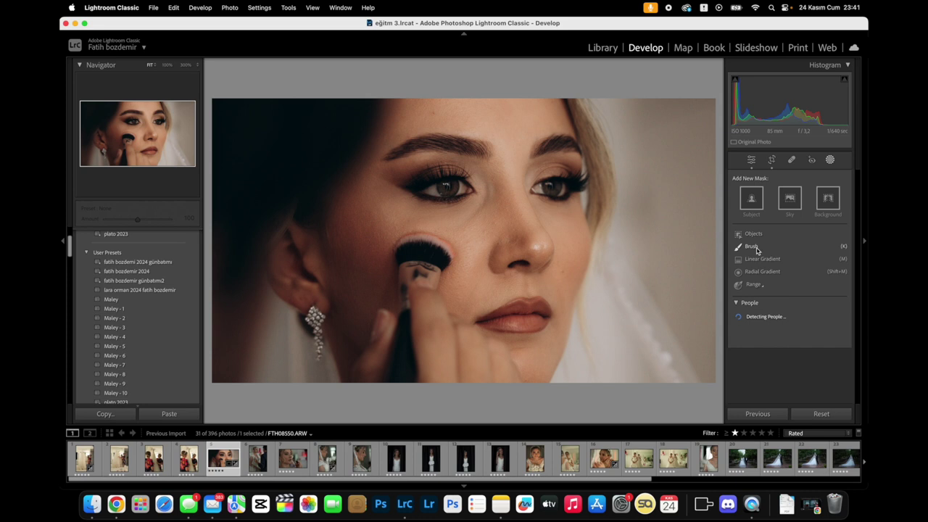
click(830, 160)
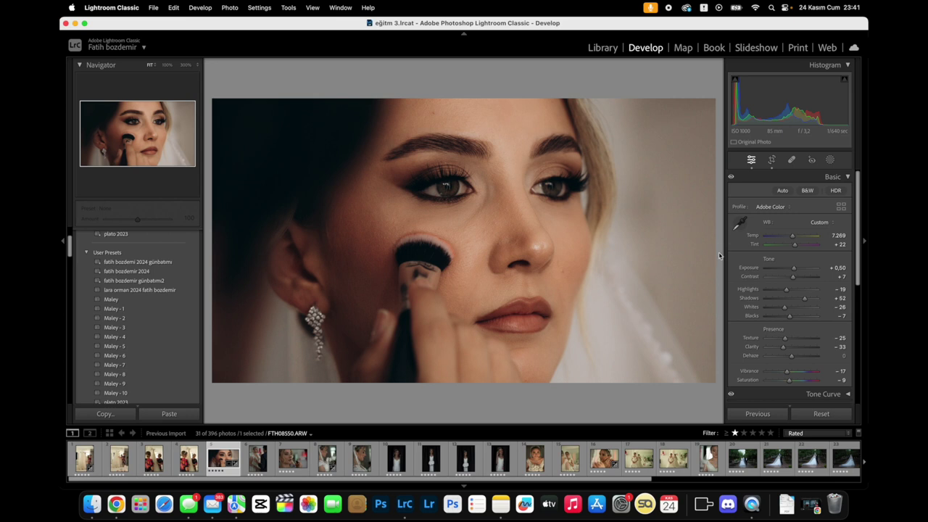
drag(794, 271, 795, 271)
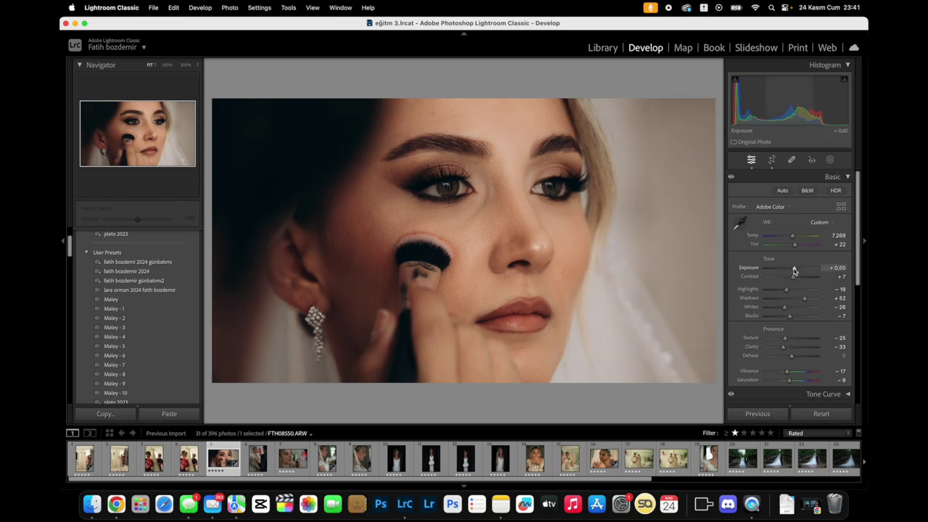
click(739, 229)
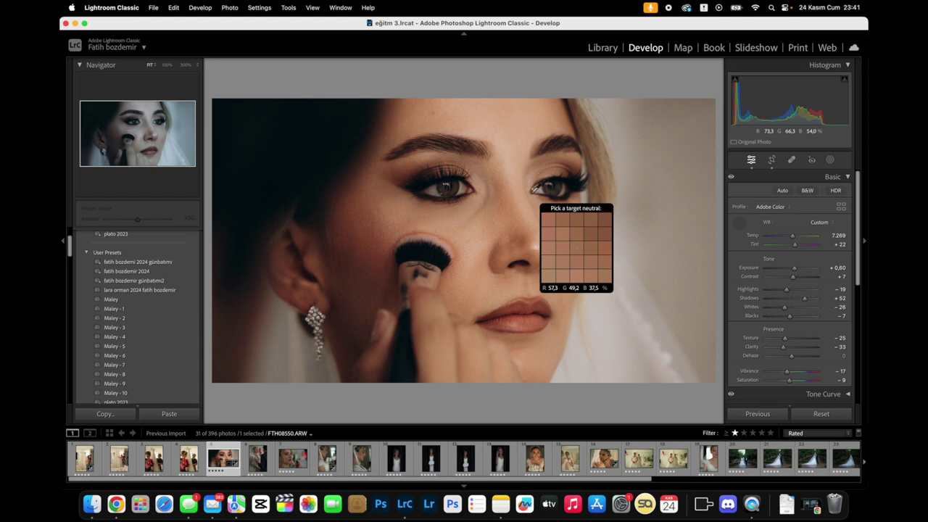
click(538, 188)
- Undo an accidental reject flag and resample white balance to Temp 5,600, Tint +24
click(580, 196)
key(x)
key(super+z)
click(551, 243)
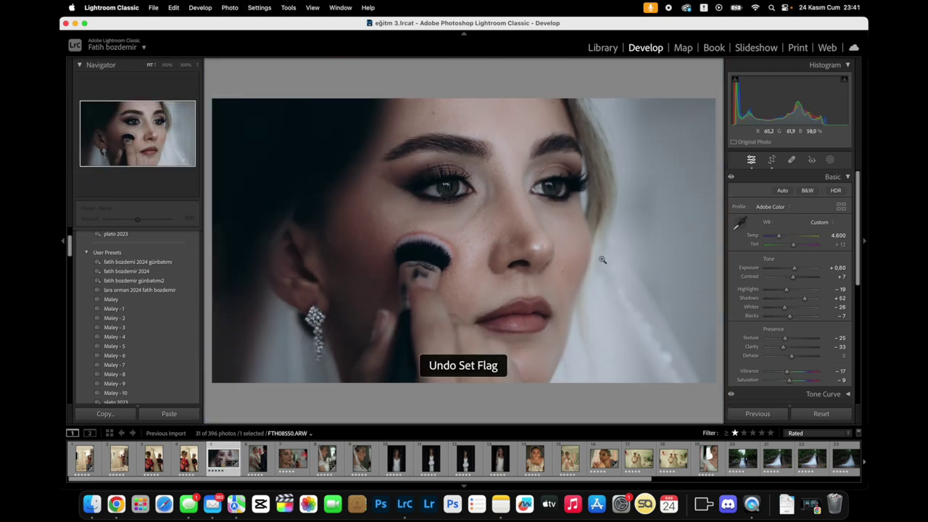
key(w)
click(621, 334)
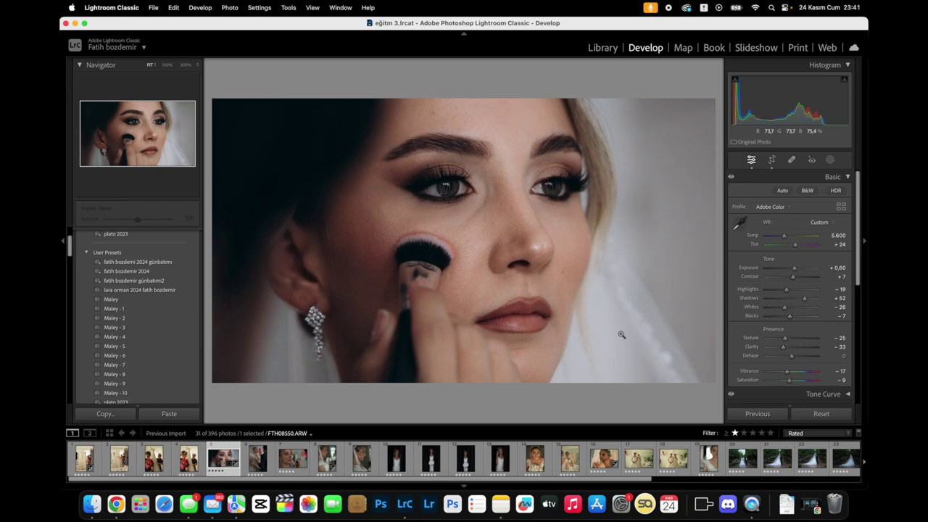
drag(795, 271, 794, 271)
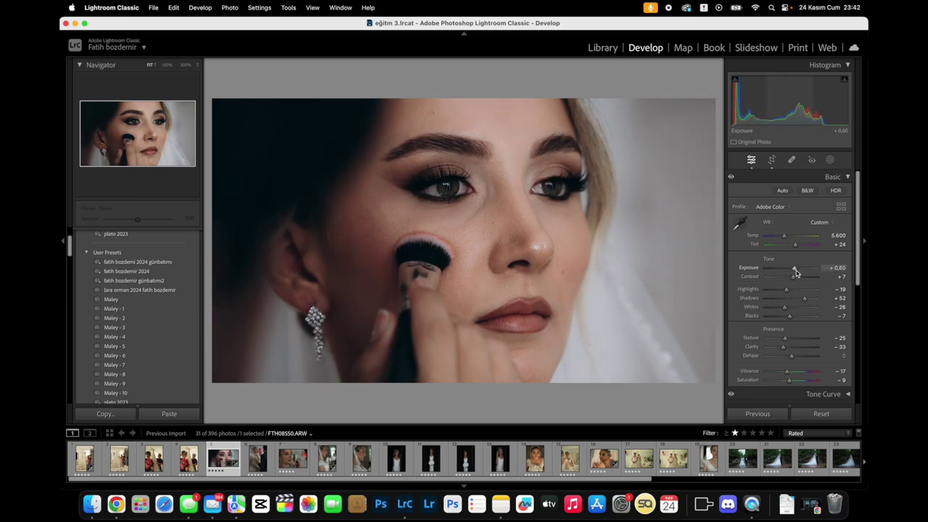
click(831, 160)
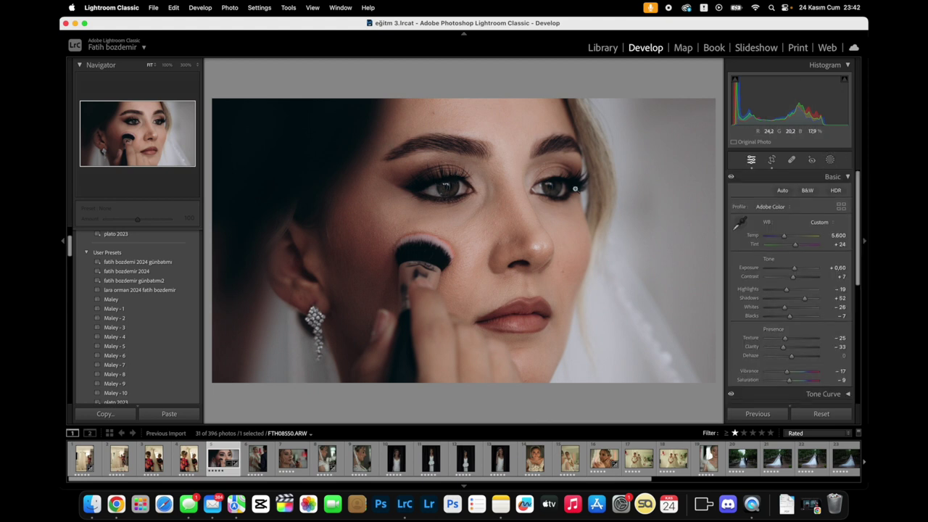
- Add a radial-gradient mask over the left eye with Exposure 0,36, Shadows 37, Amount 157
click(830, 161)
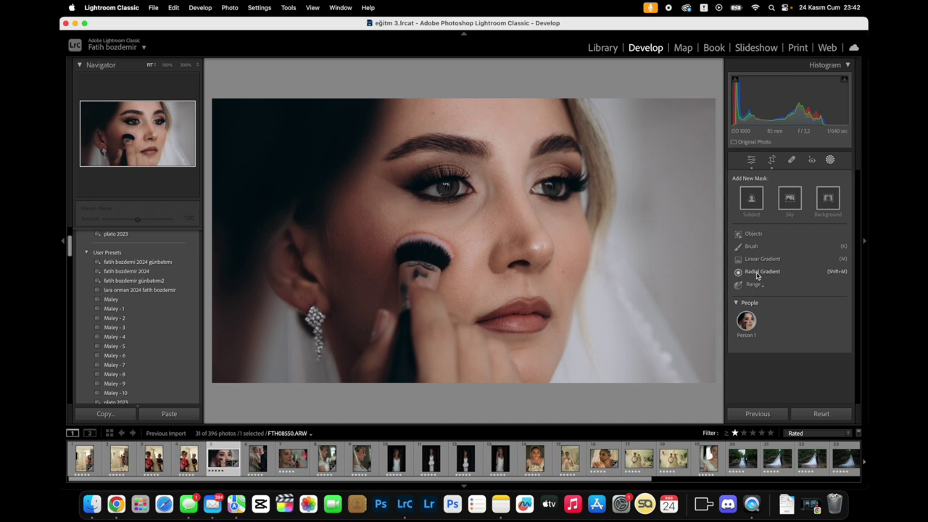
click(758, 273)
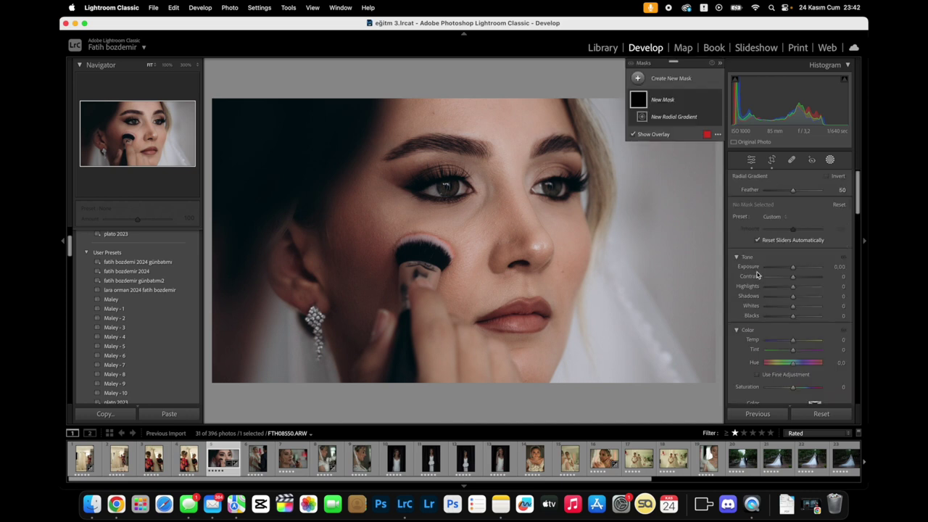
drag(442, 189, 485, 212)
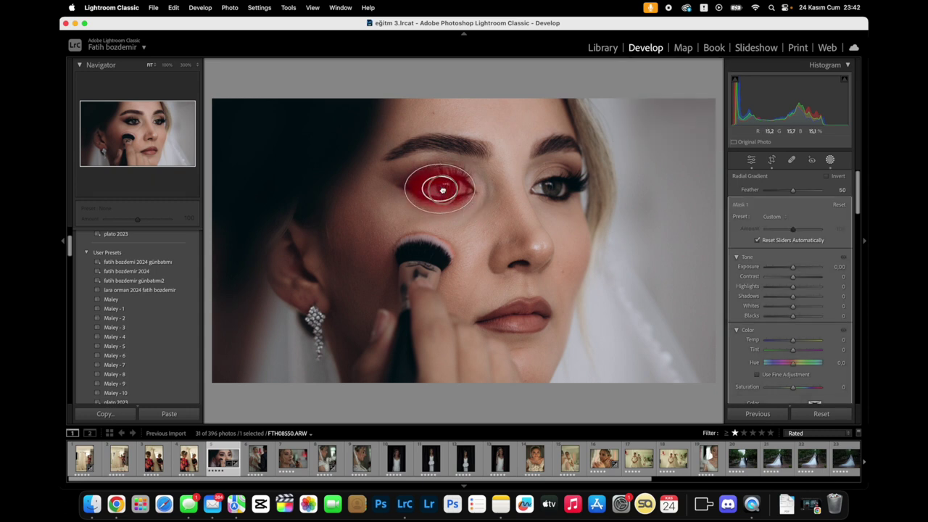
drag(792, 266, 796, 267)
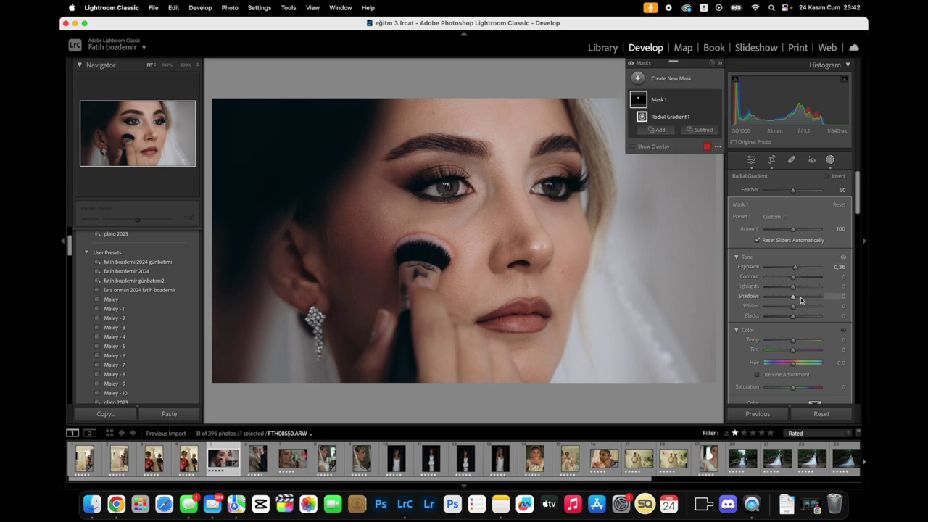
mouse_move(439, 189)
mouse_down()
mouse_move(489, 191)
mouse_move(437, 186)
mouse_up()
drag(441, 187, 444, 188)
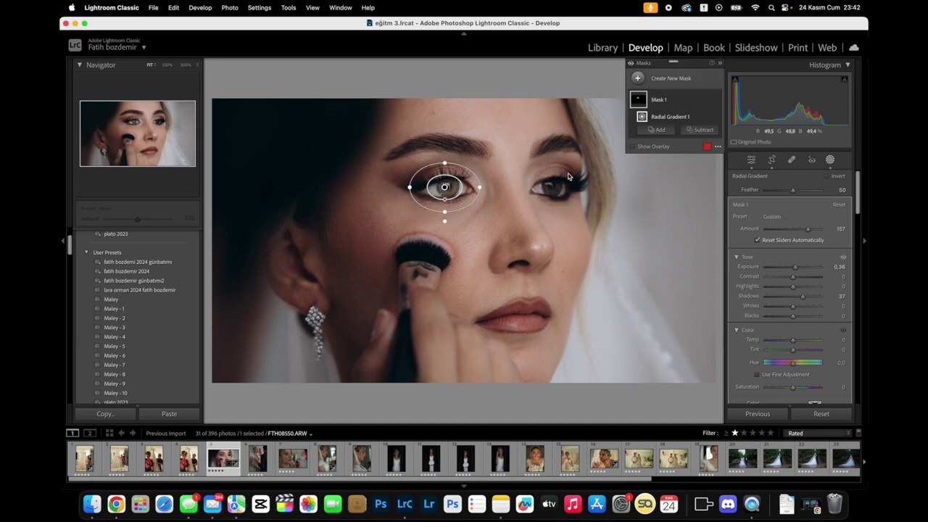
click(638, 78)
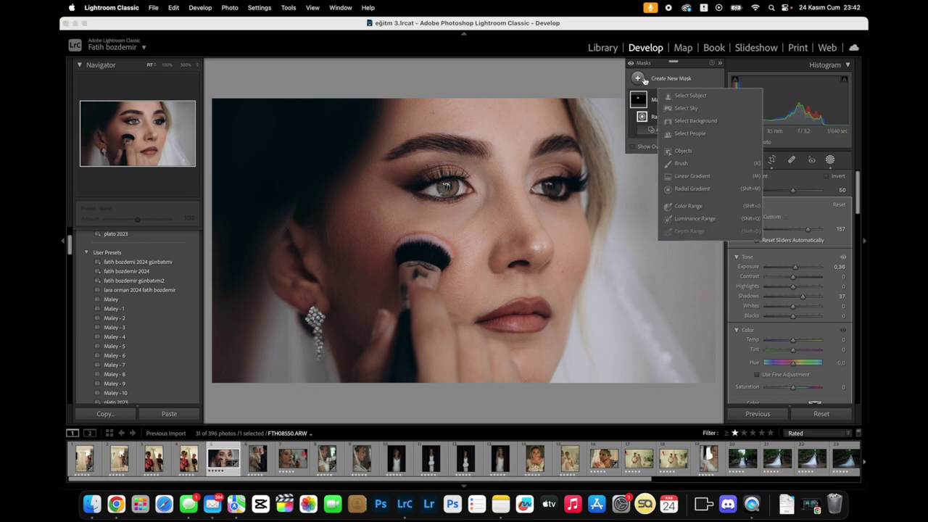
- Add a second radial gradient over the right eye with Shadows 15, comparing before and after
click(691, 188)
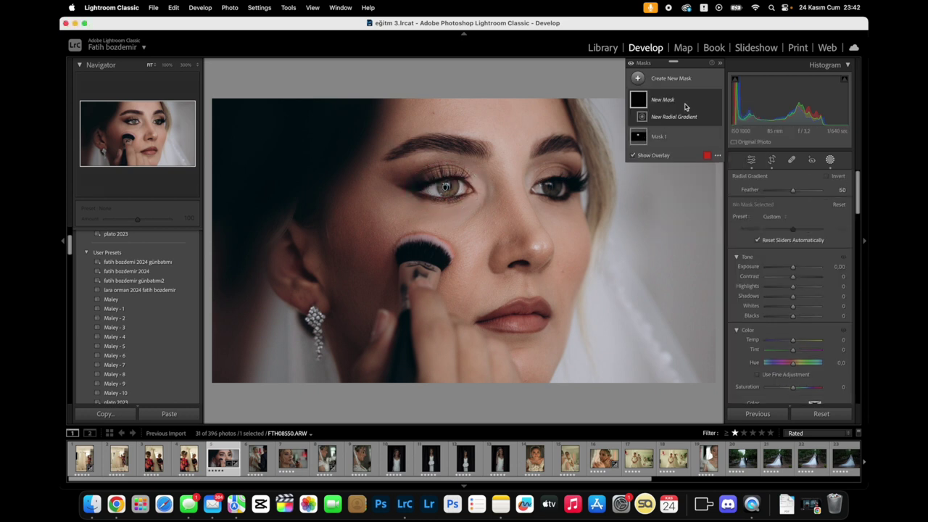
mouse_move(548, 186)
mouse_down()
mouse_move(576, 202)
mouse_move(557, 203)
mouse_up()
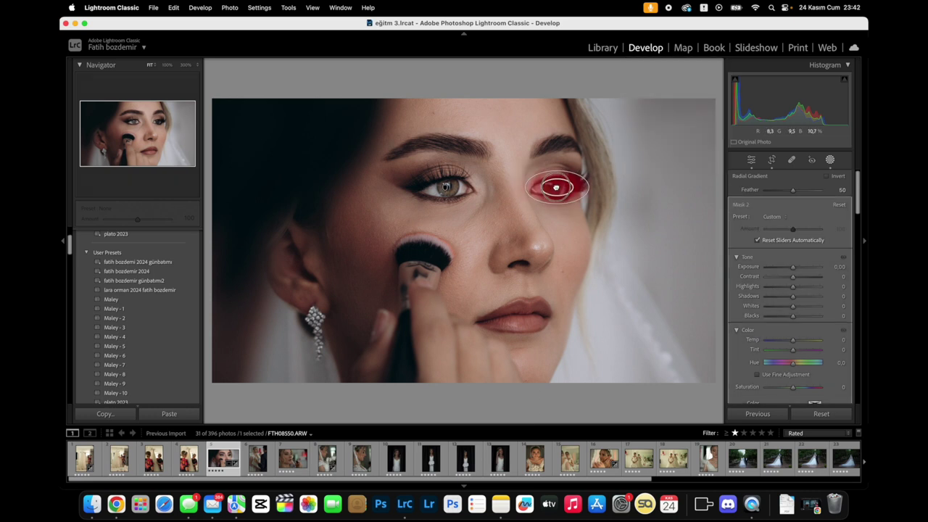
drag(792, 296, 795, 271)
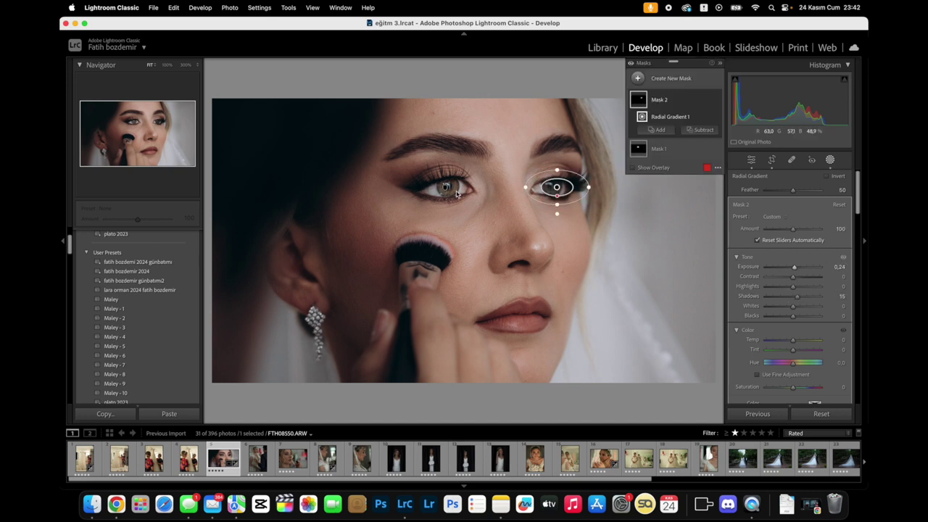
click(632, 65)
click(632, 65)
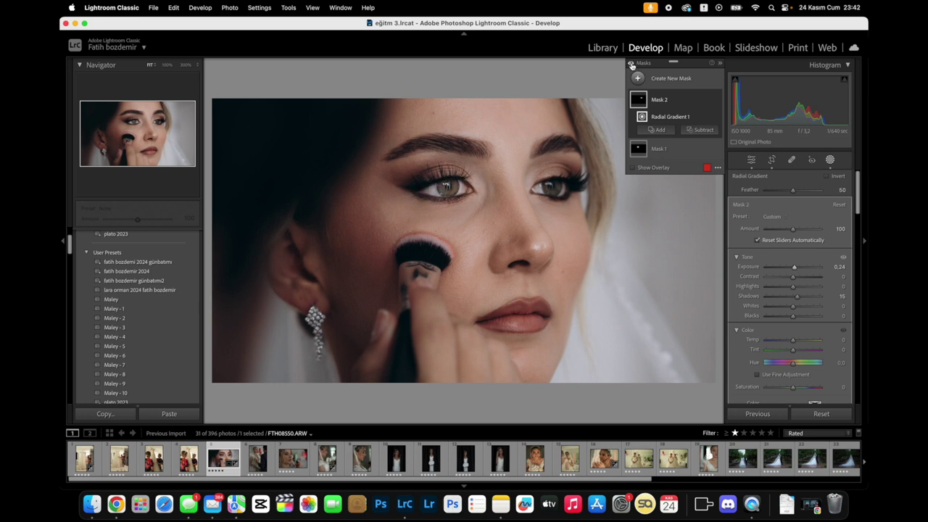
click(631, 64)
click(631, 64)
click(632, 65)
- Soften the left-eye mask to Shadows 19, Feather 81 and reshape its ellipse around the eye
click(446, 188)
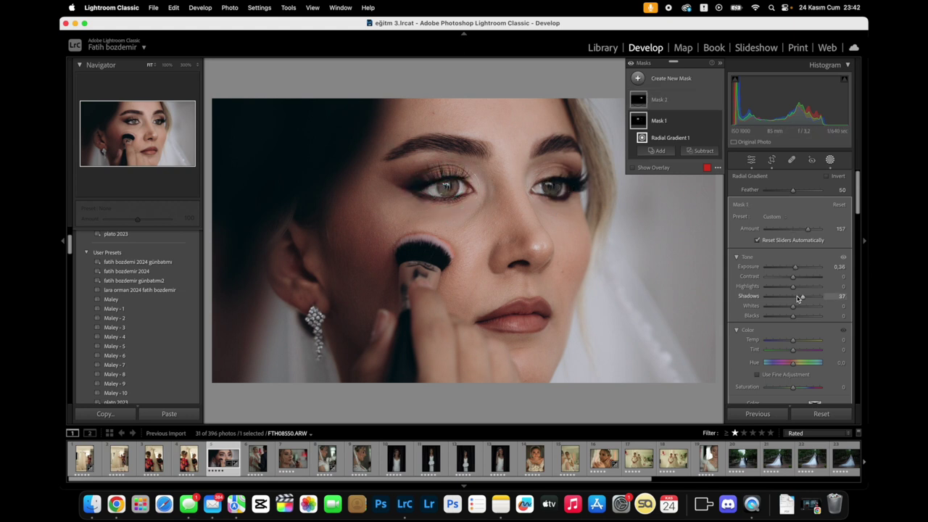
drag(413, 189, 377, 185)
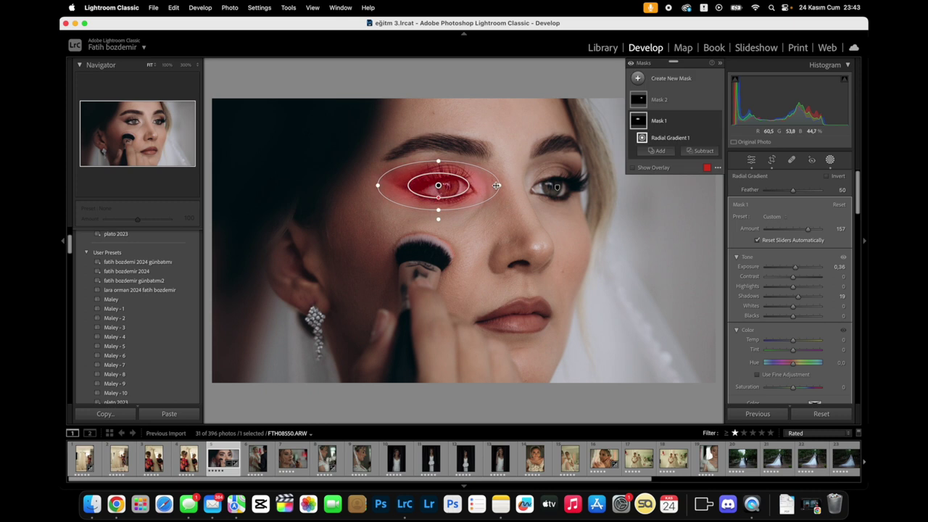
drag(438, 212, 439, 214)
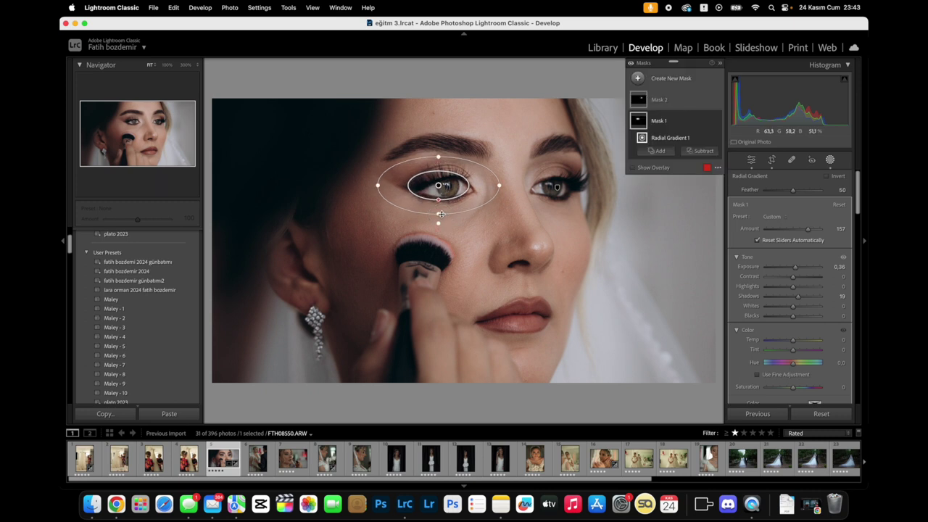
drag(808, 192, 812, 190)
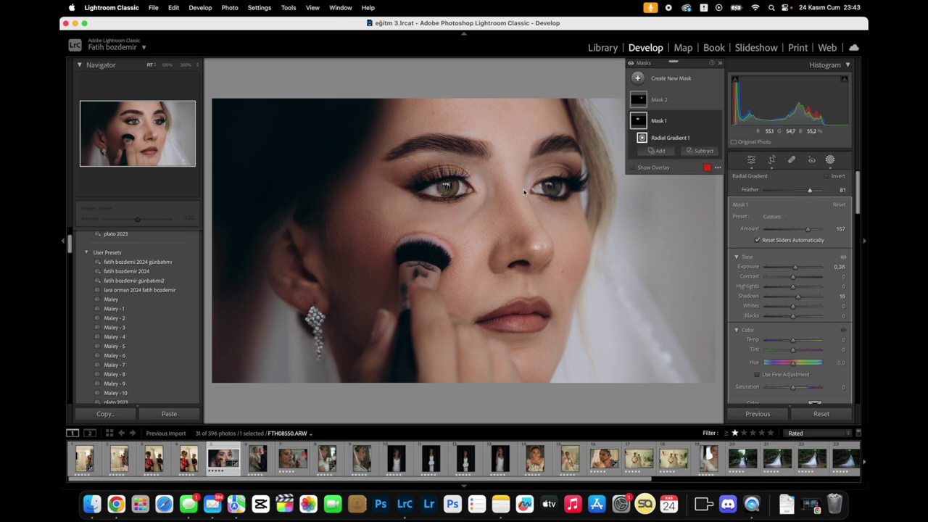
drag(440, 213, 440, 221)
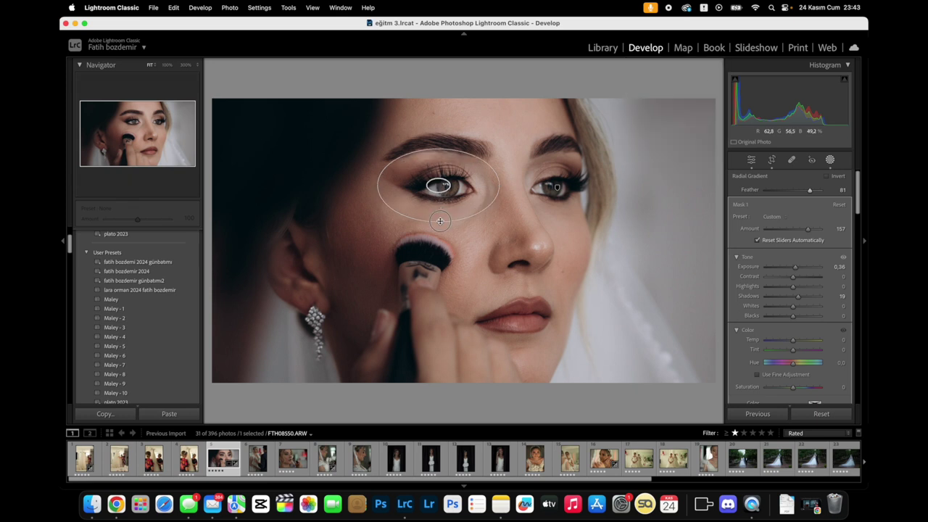
drag(438, 186, 443, 185)
drag(503, 186, 481, 186)
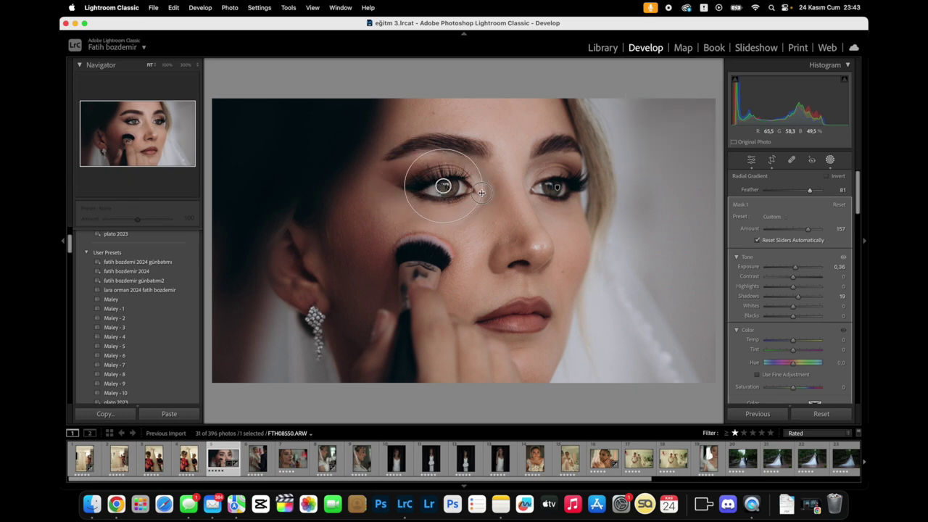
drag(443, 149, 437, 186)
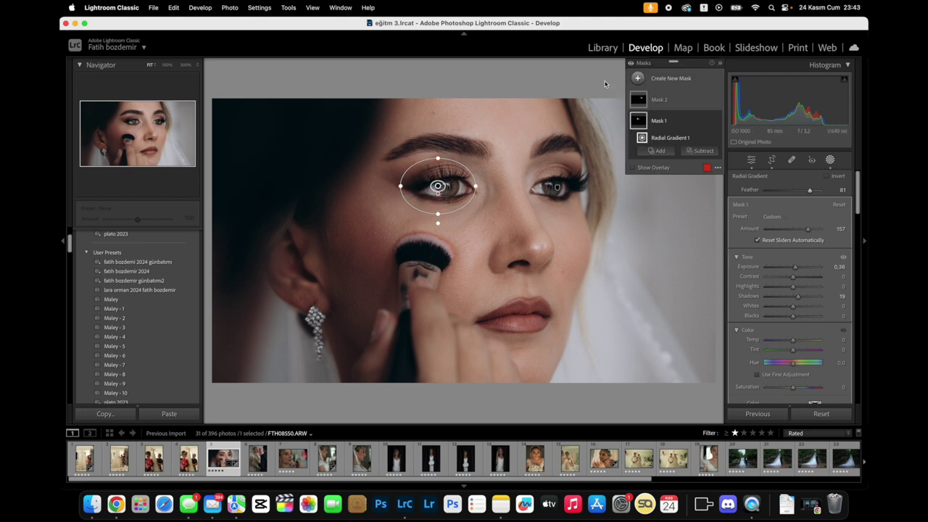
- Review the edited close-up in Compare and Loupe views, then minimize Lightroom to the desktop
key(c)
click(439, 272)
click(361, 264)
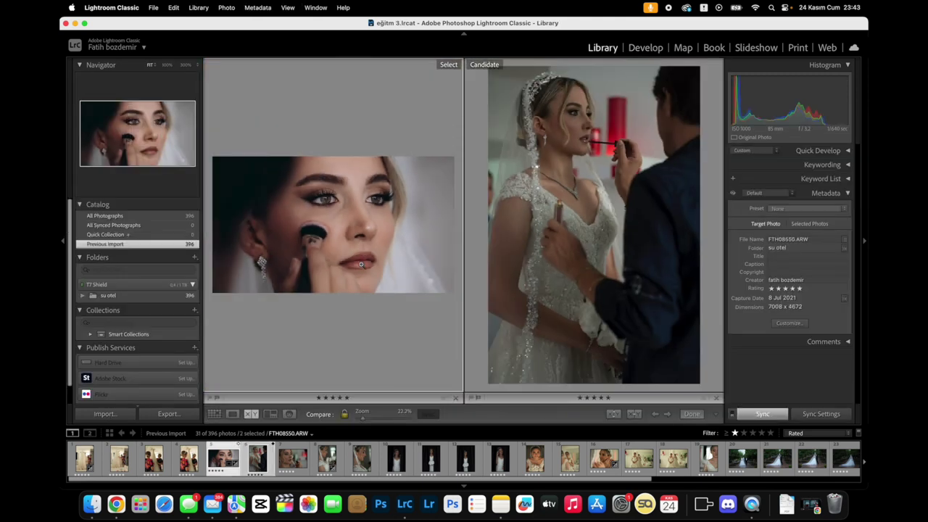
key(e)
click(361, 264)
click(361, 264)
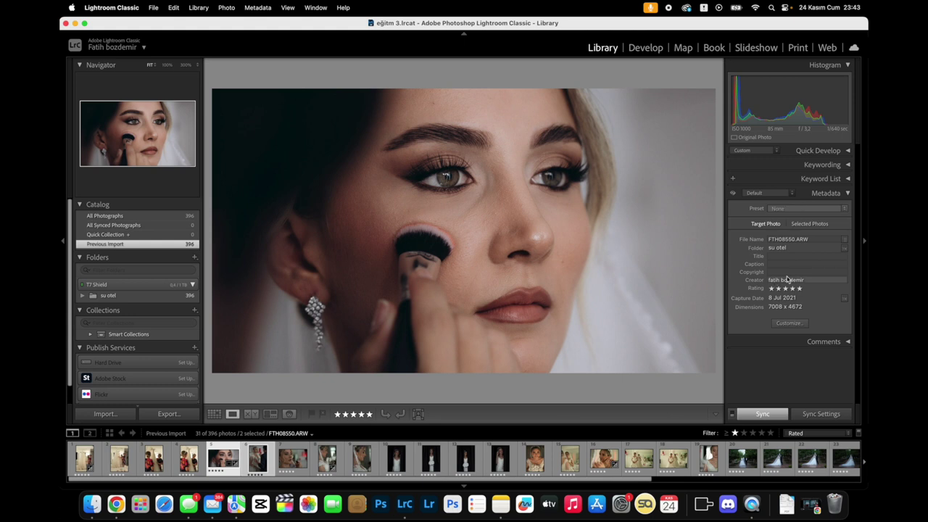
click(633, 48)
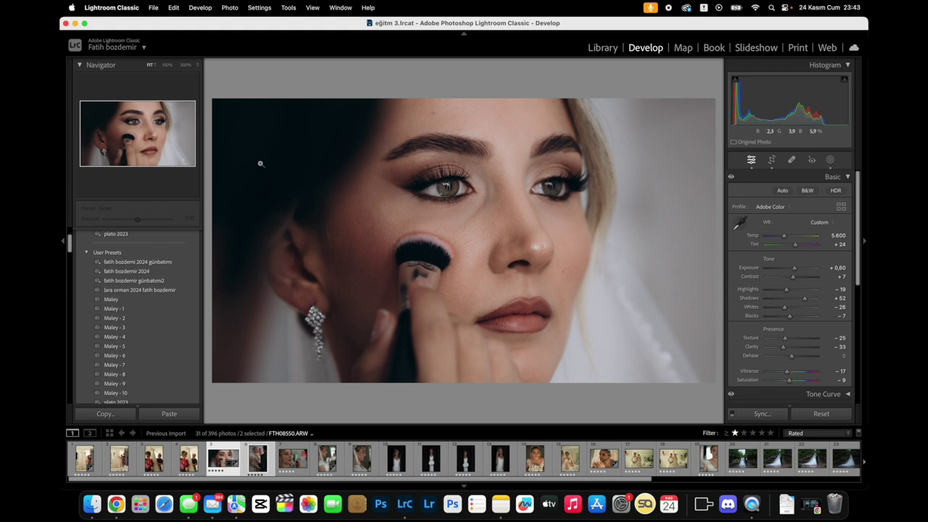
click(75, 23)
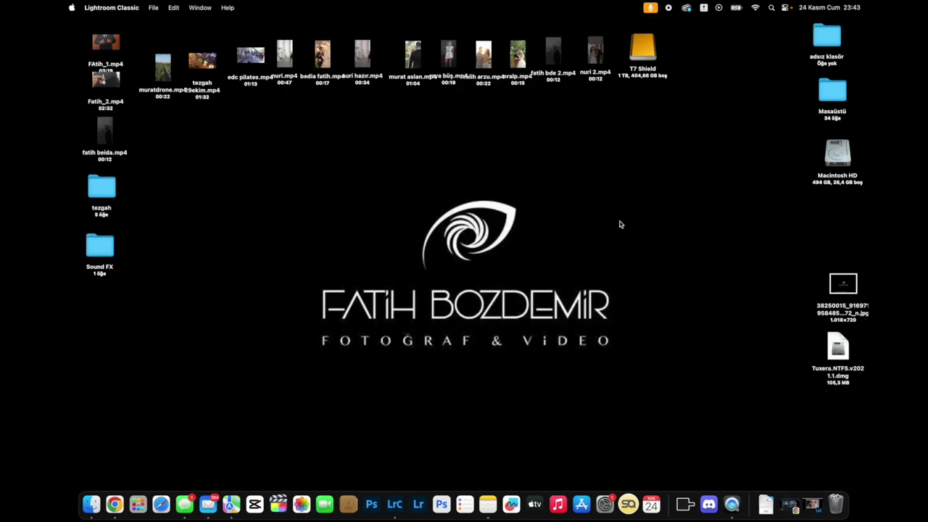